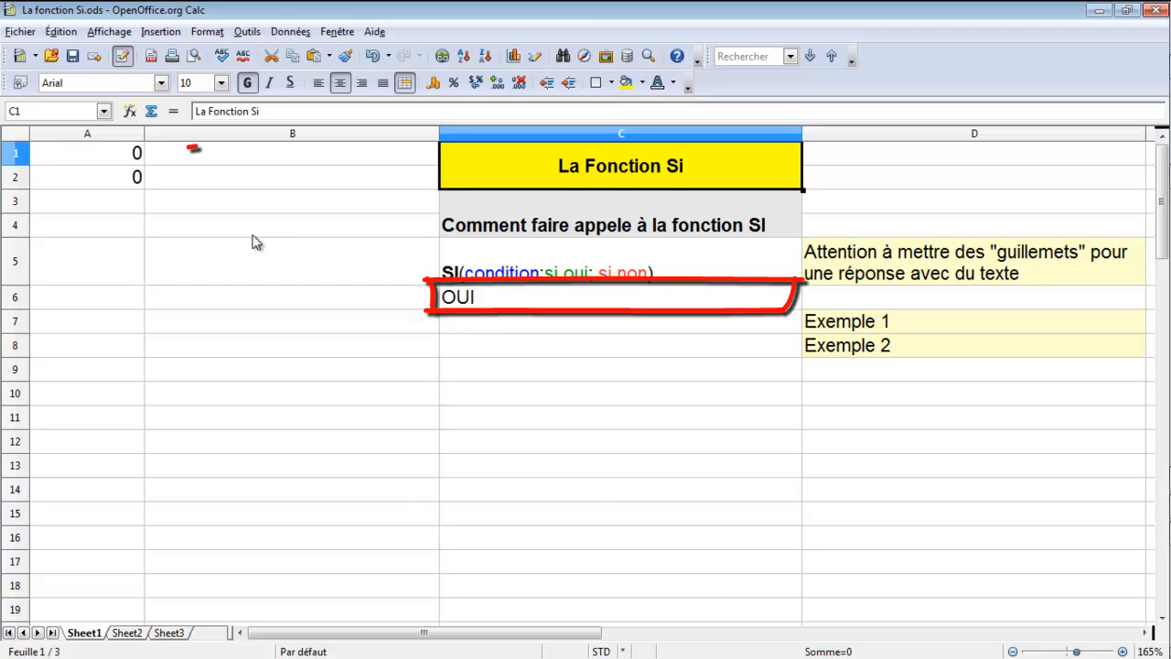
- Set both cell A1 and cell A2 to 10 to test the SI formula with equal numbers
double_click(124, 157)
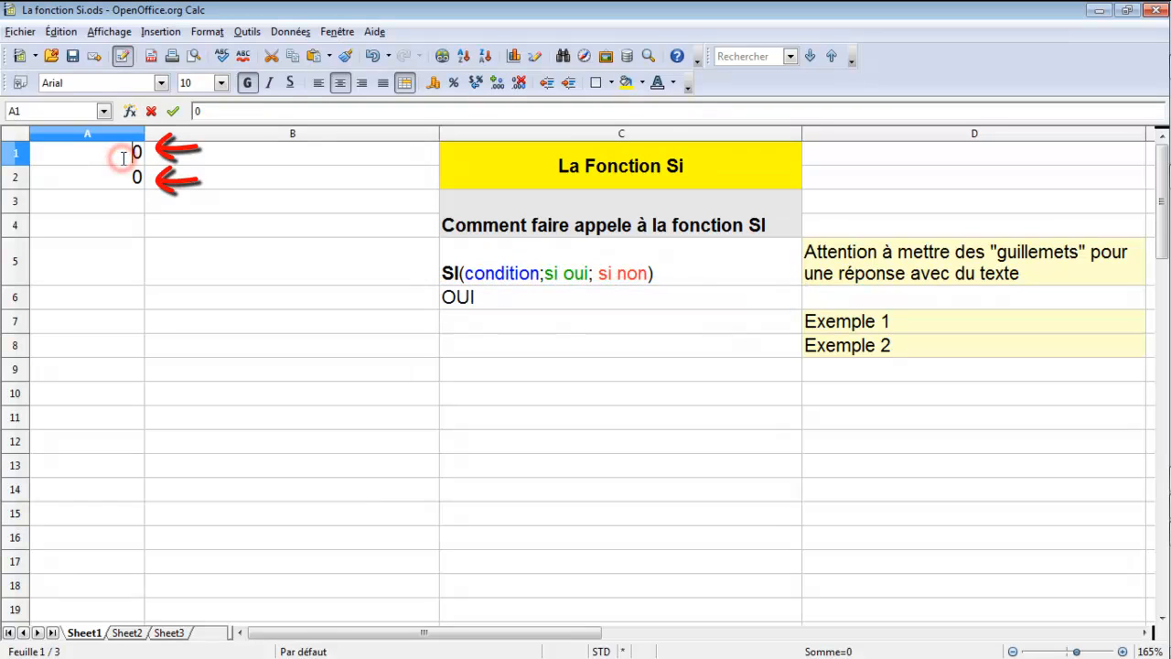
type("1")
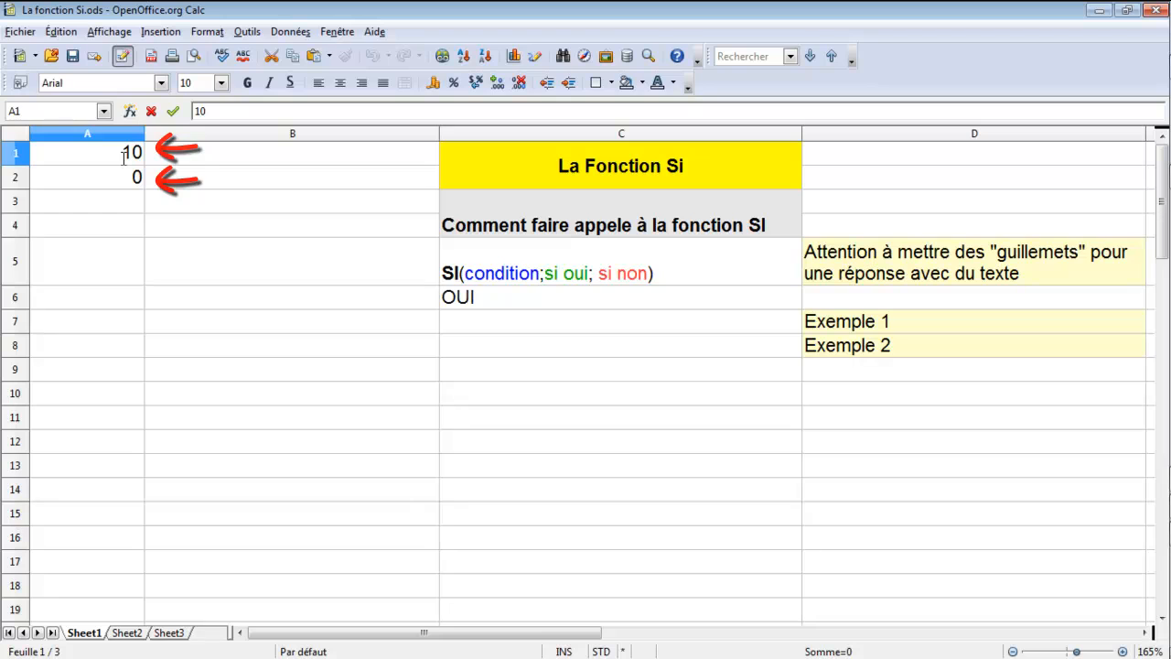
key("Return")
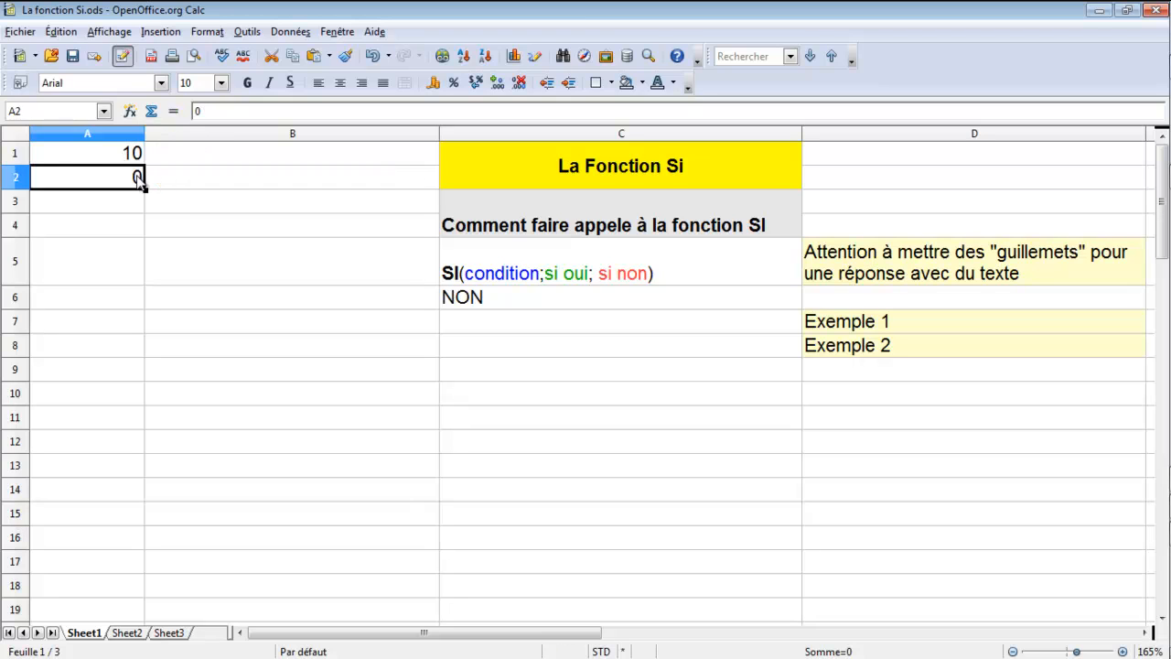
double_click(137, 179)
type("1")
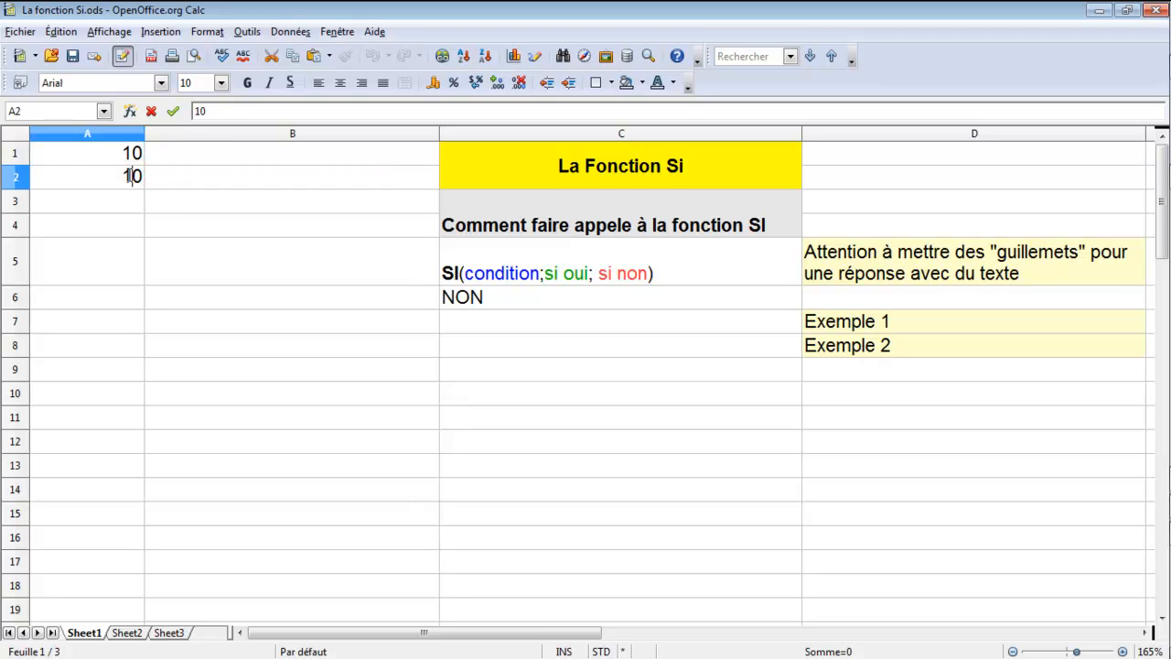
key("Return")
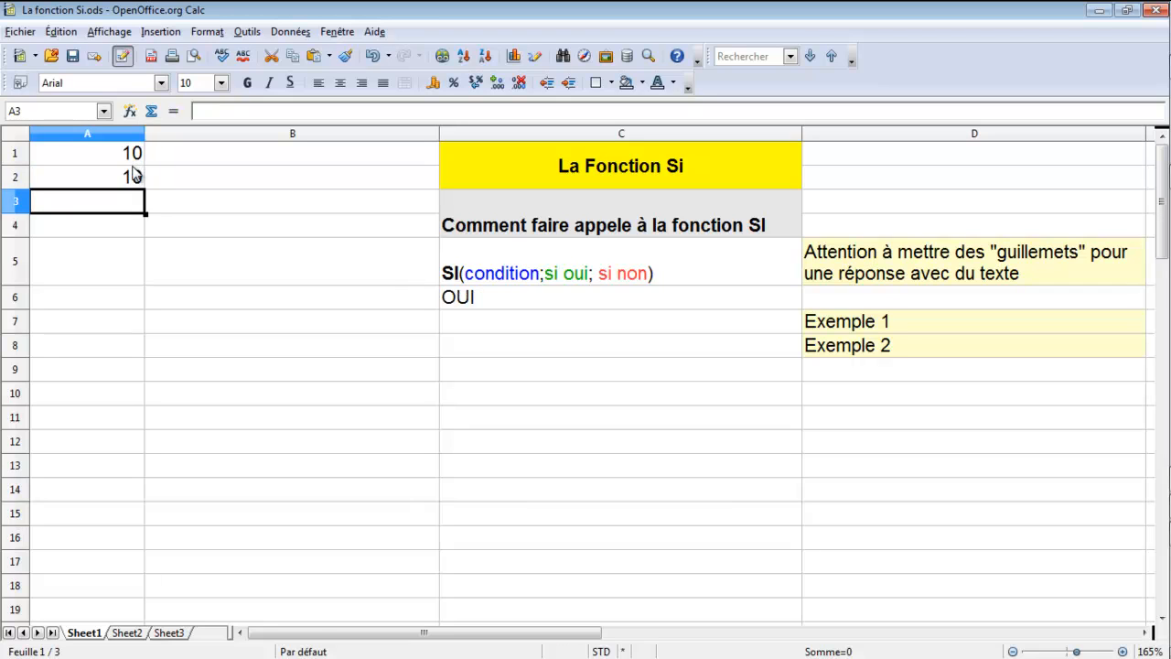
- Replace the contents of cells A1 and A2 with the text "madame"
left_click(128, 156)
double_click(128, 156)
double_click(119, 155)
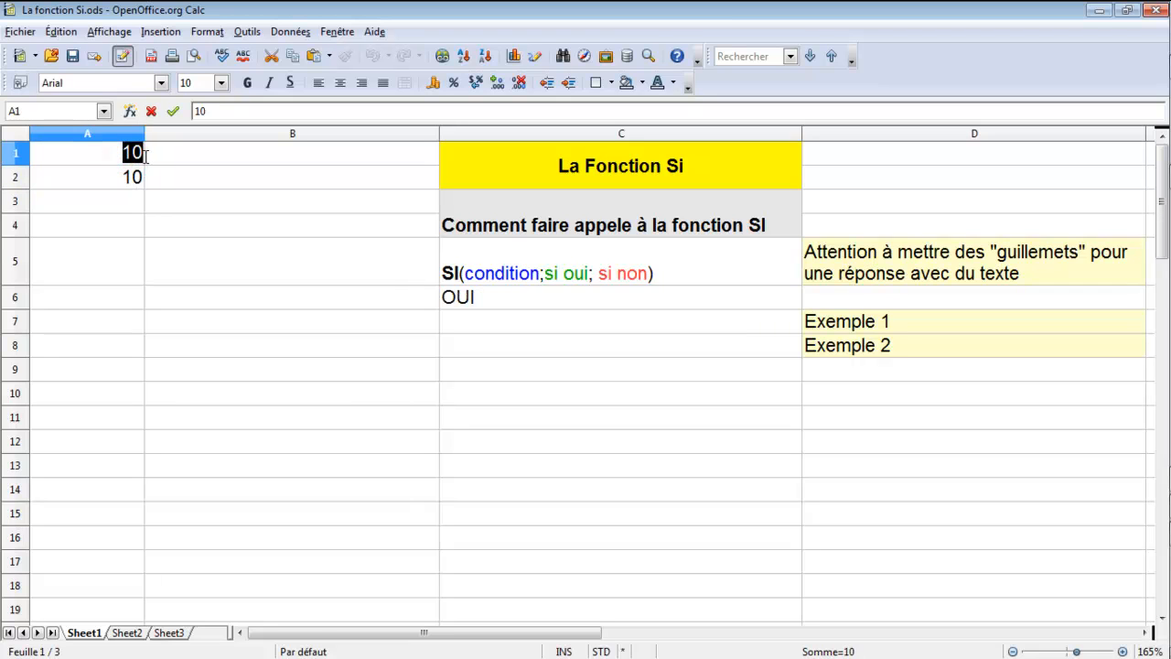
type("madame")
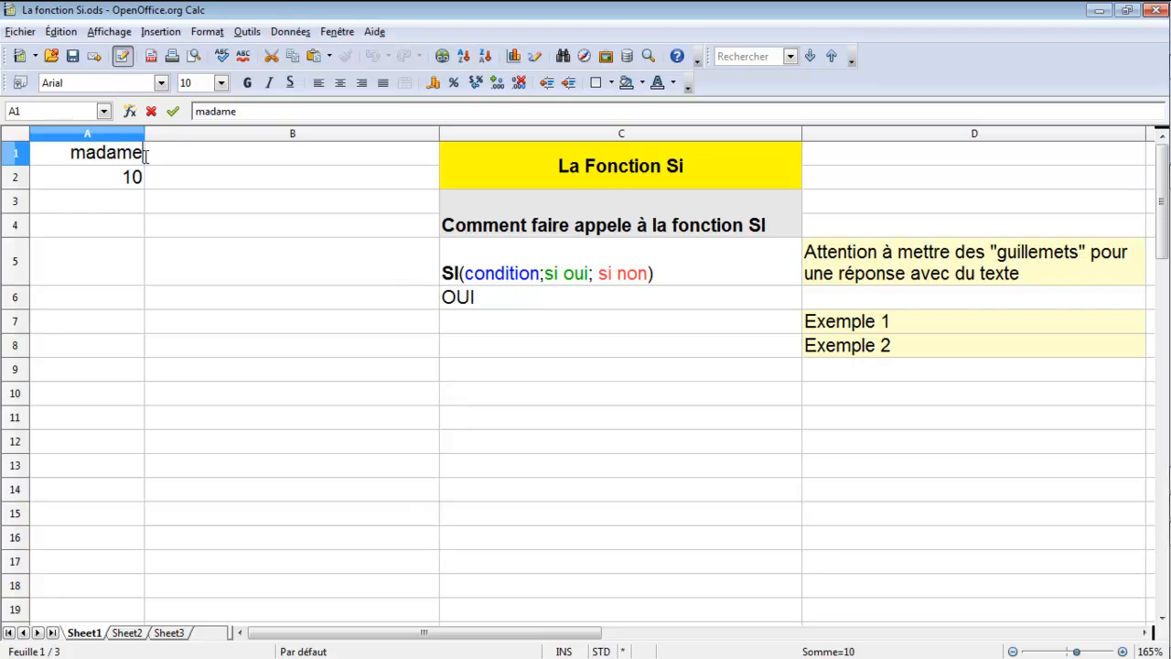
key("Return")
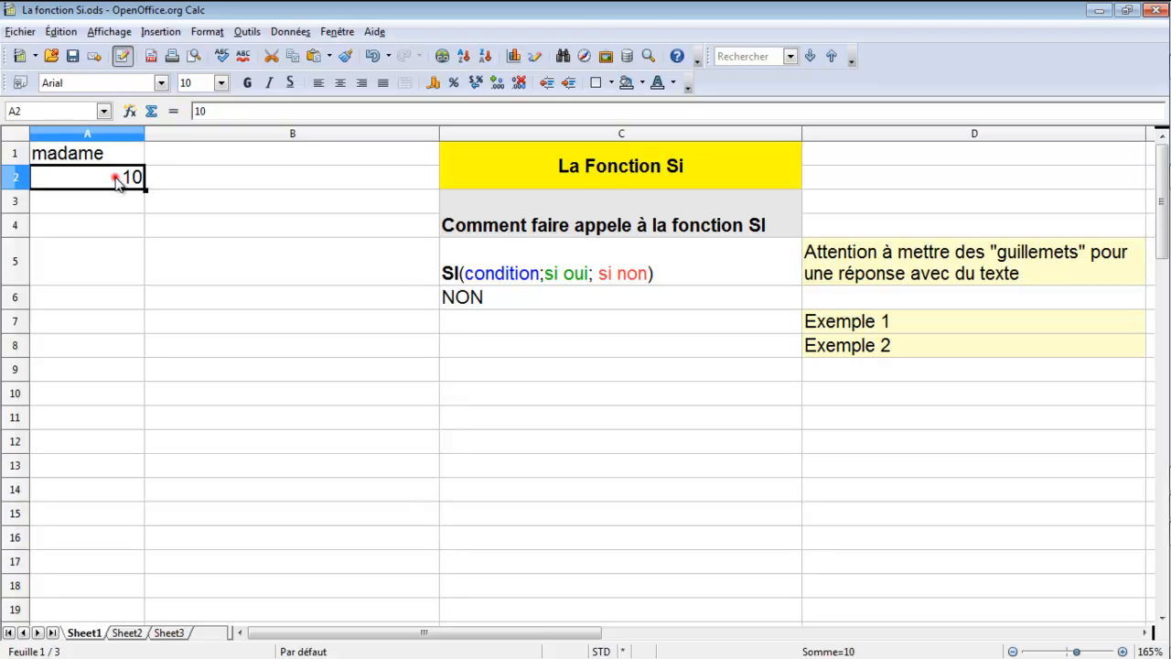
double_click(115, 176)
double_click(114, 177)
type("madame")
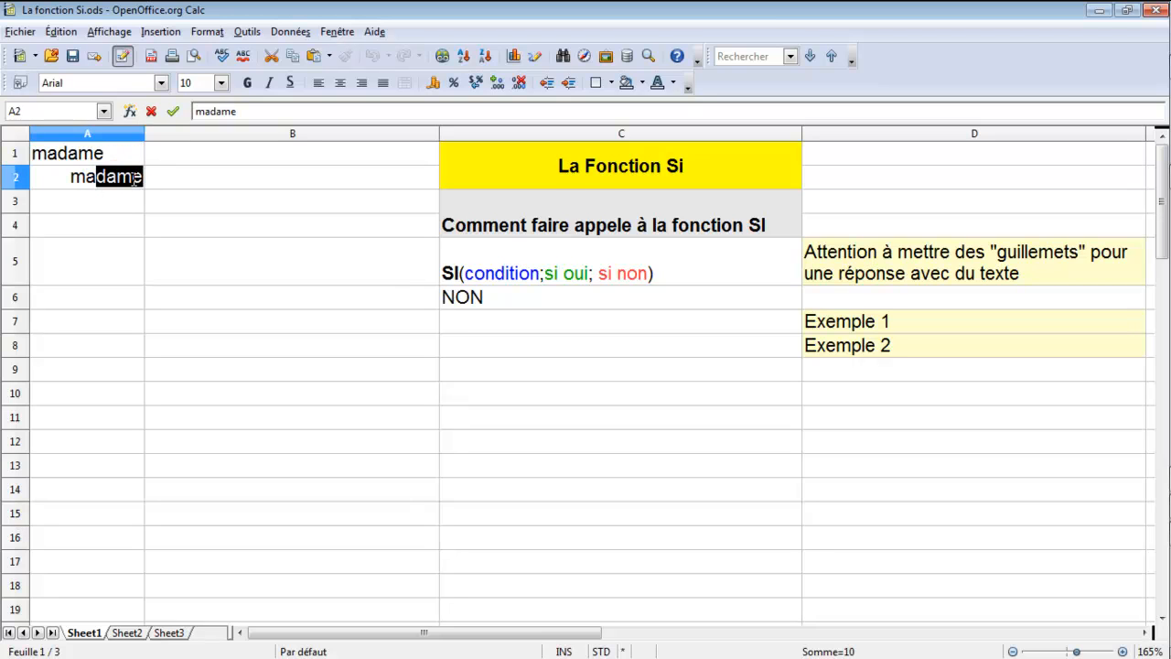
key("Return")
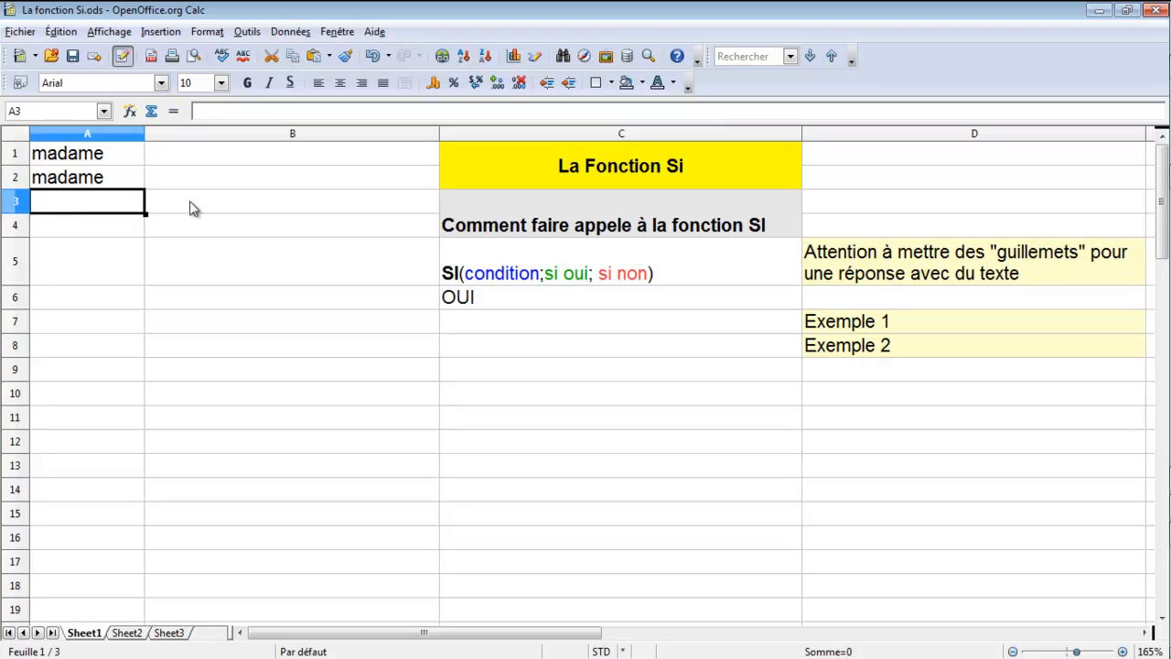
- Examine the SI formula in cell C6, including its condition and its two text results
left_click(463, 297)
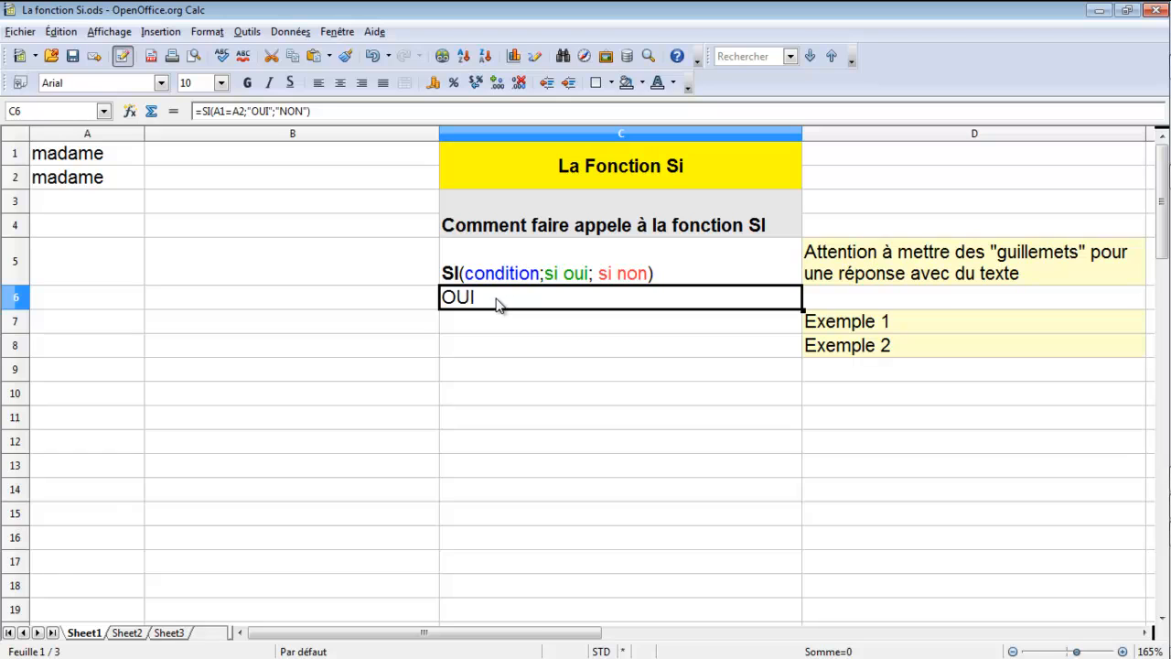
double_click(505, 302)
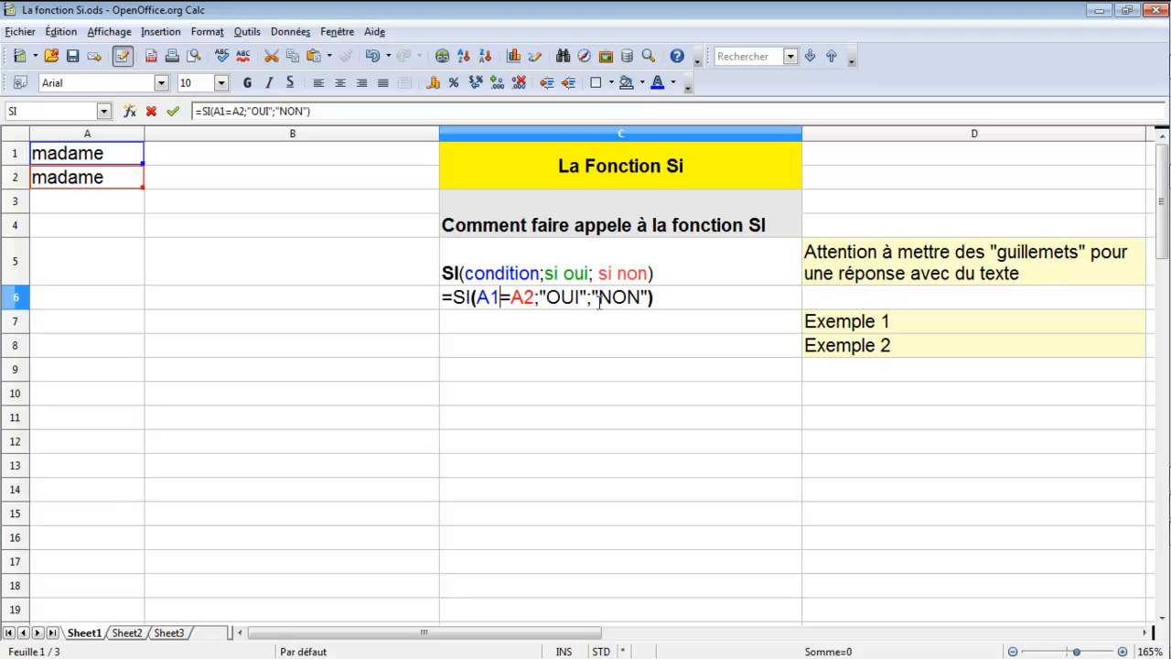
key("Return")
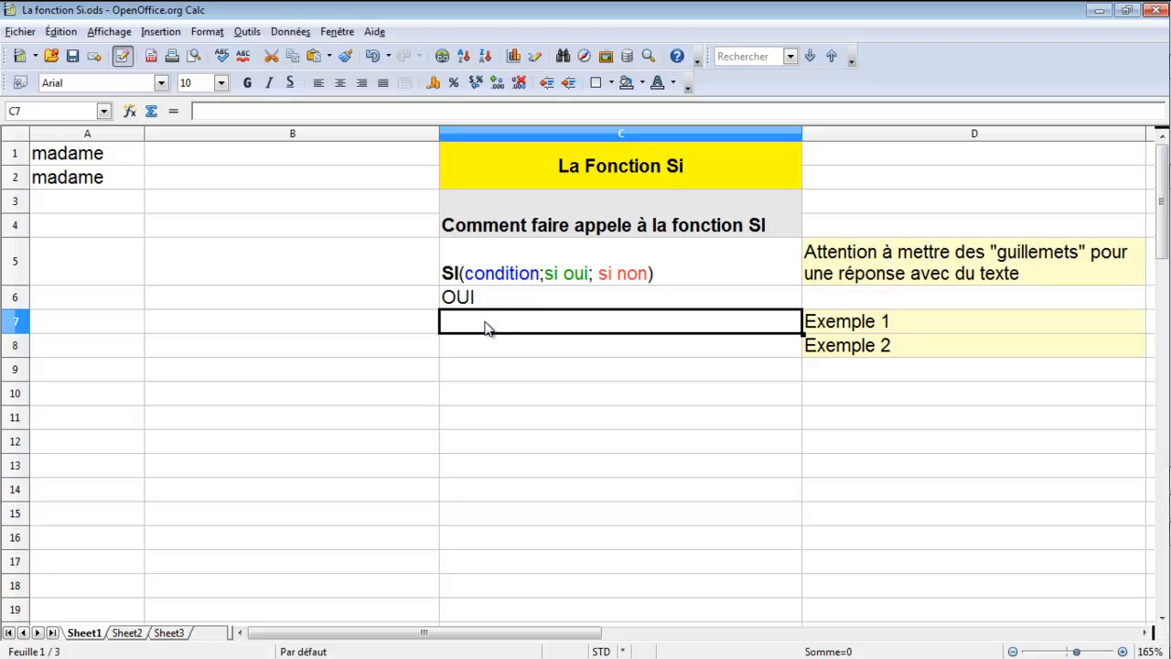
- Begin an SI formula in cell C7, beside Exemple 1, with the condition A1=A2
type("=SI")
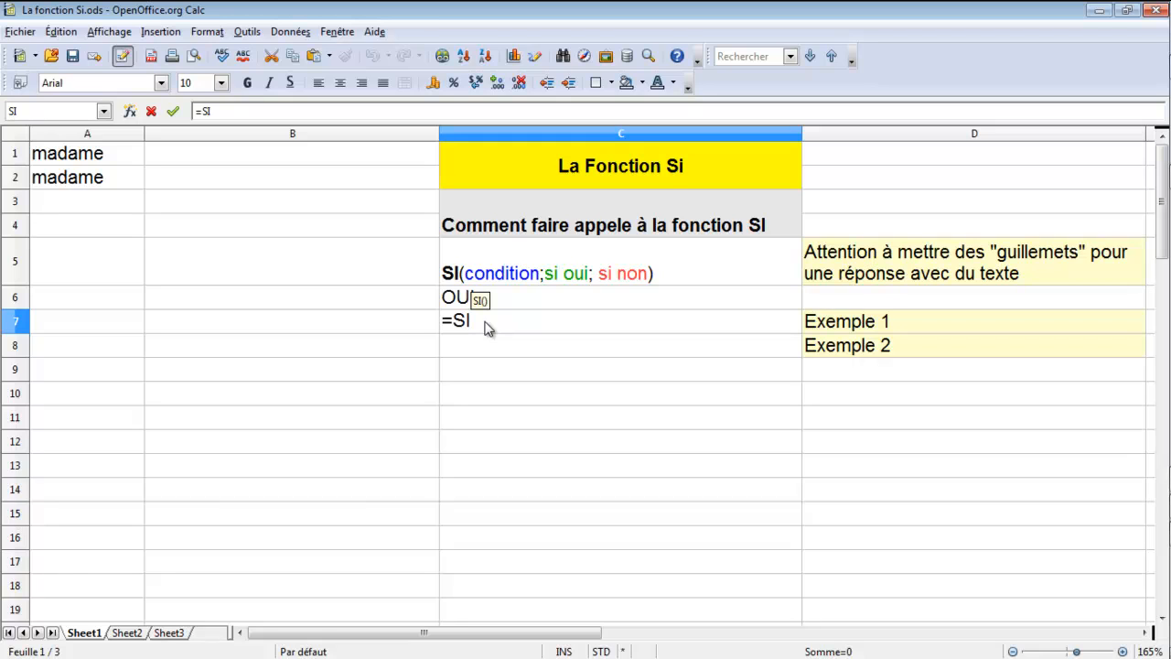
type("(")
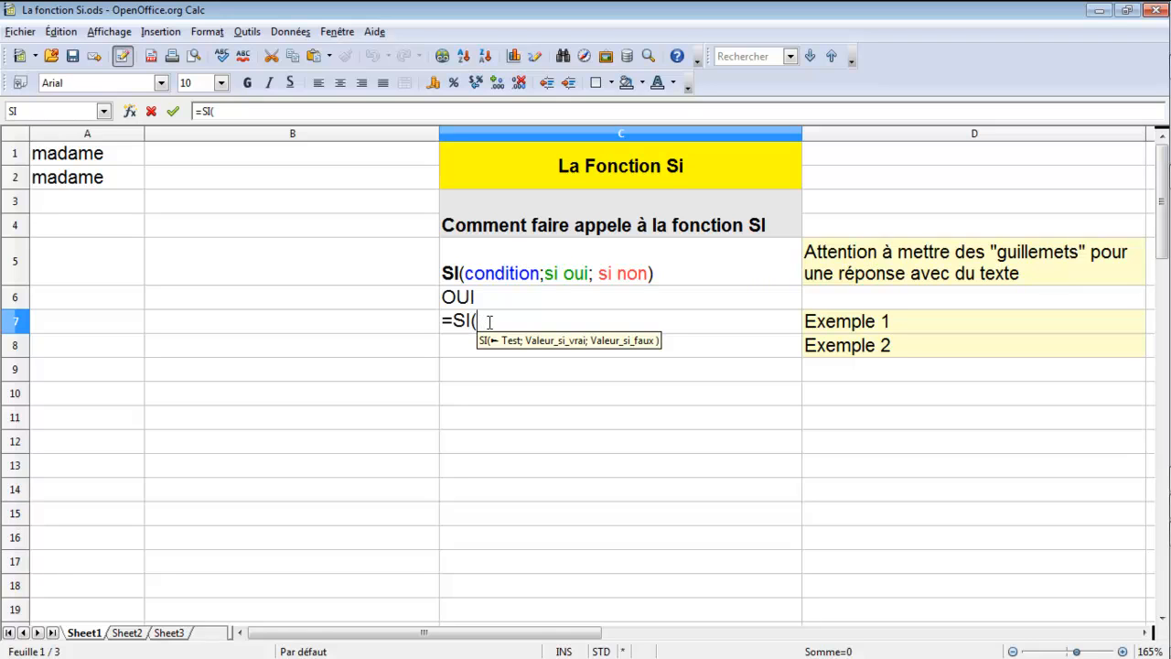
type("A1")
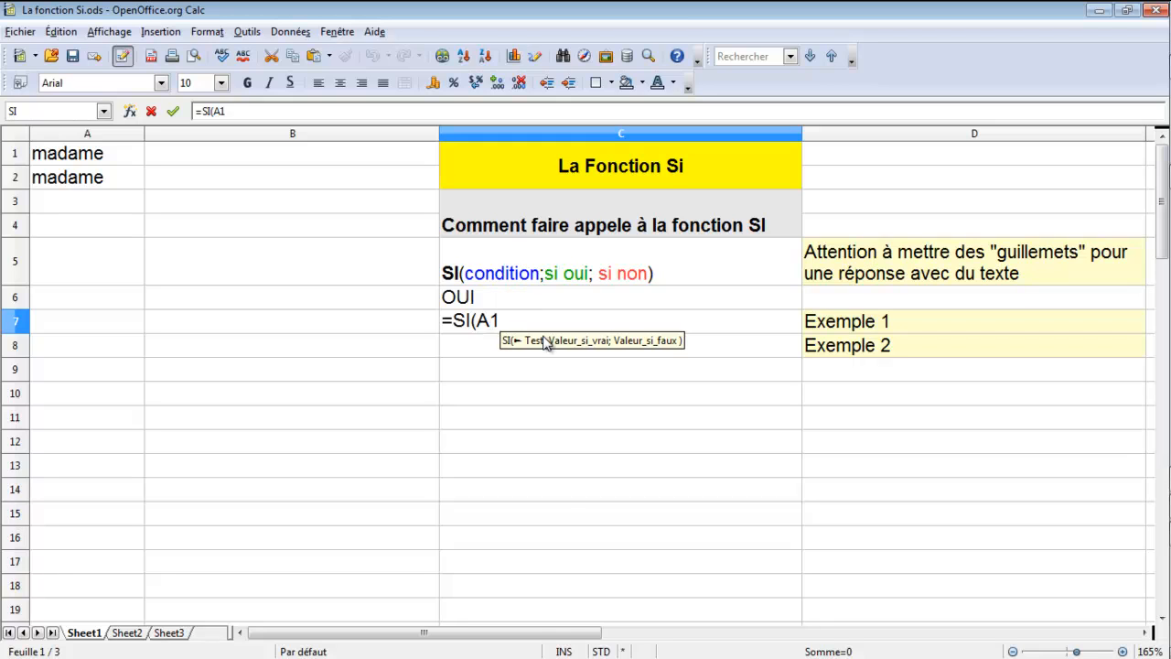
type("=")
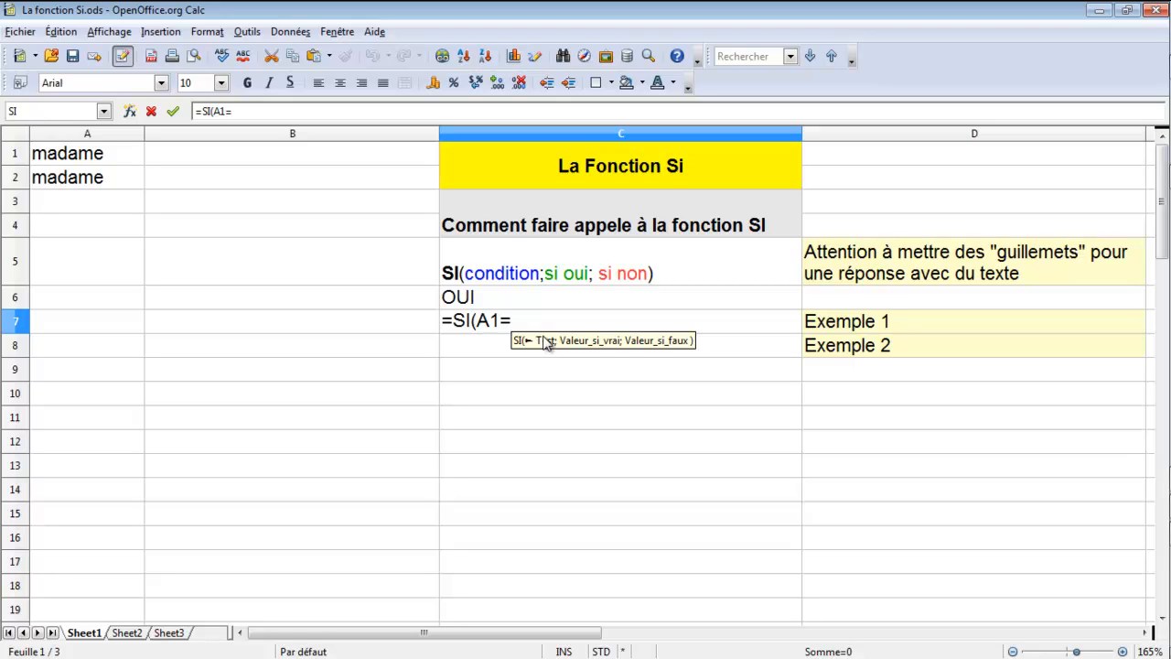
type("A")
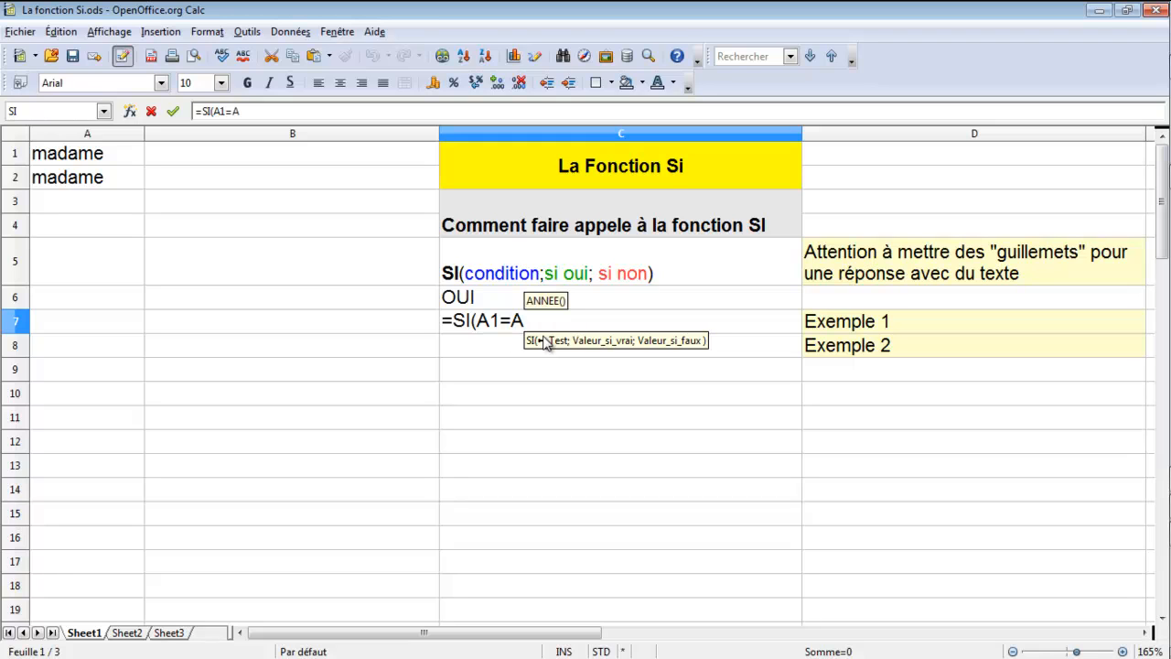
type("2")
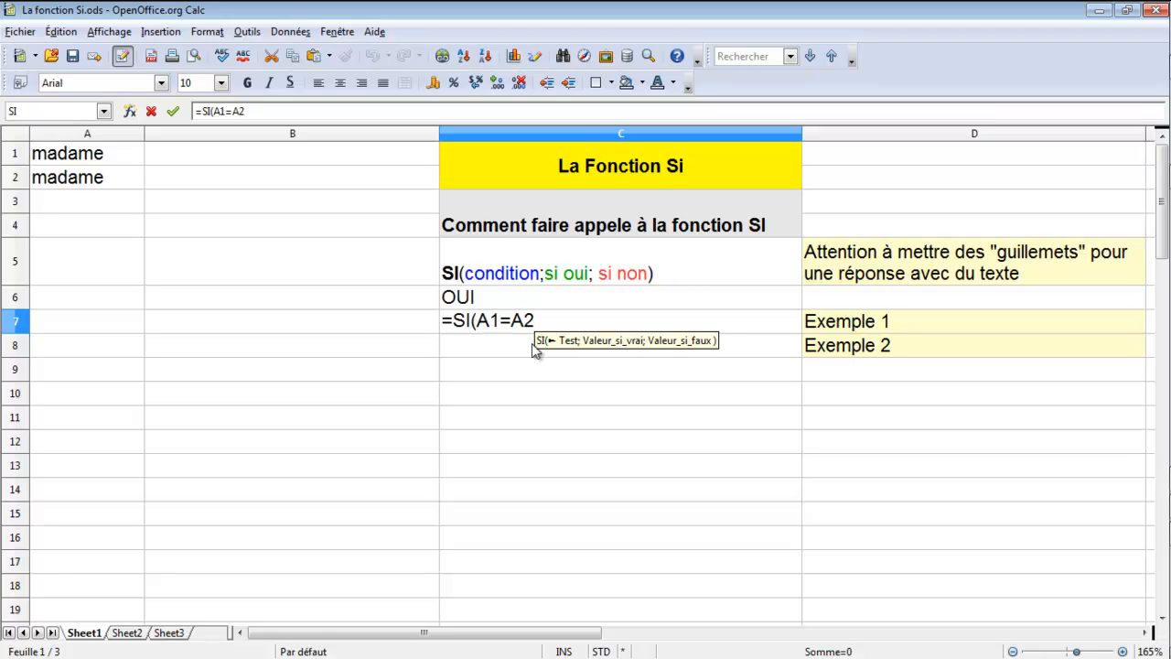
- Add "OUI", enclosed in quotation marks, as the value-if-true argument of the formula in C7
type(";")
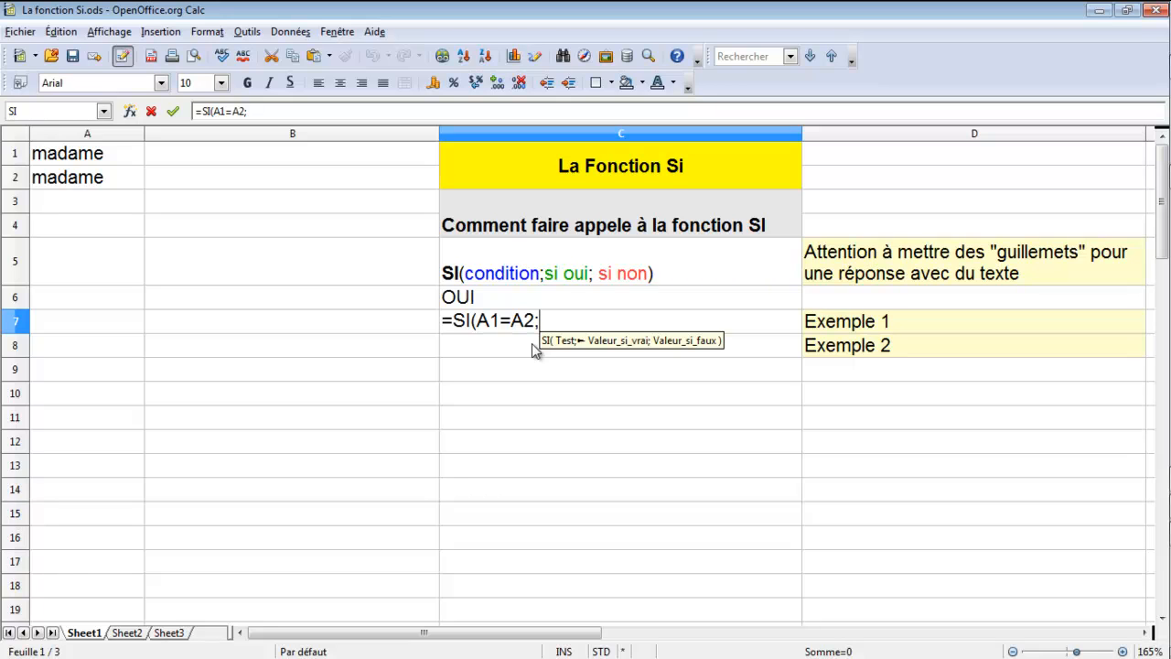
type("OUI")
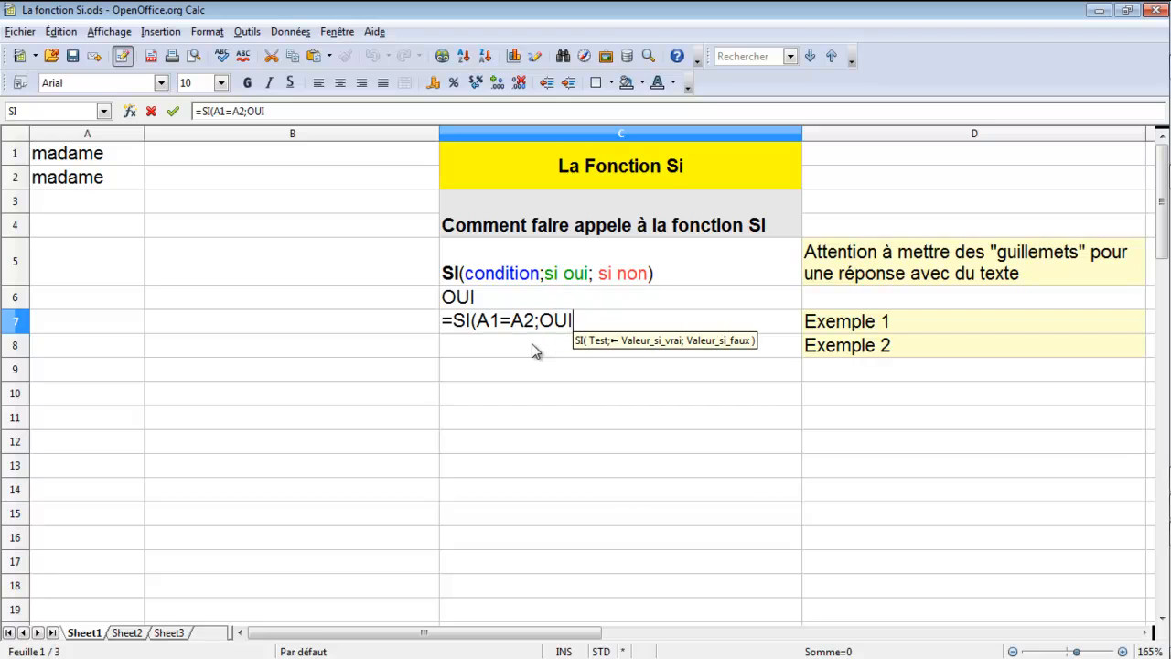
left_click(542, 320)
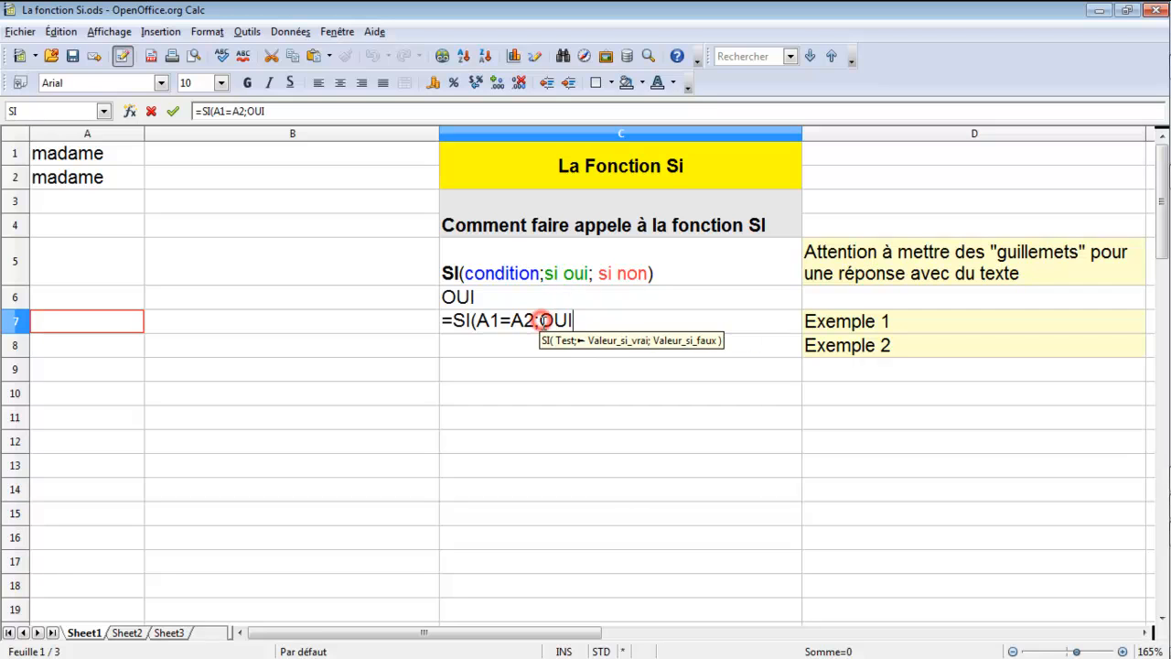
type("\"")
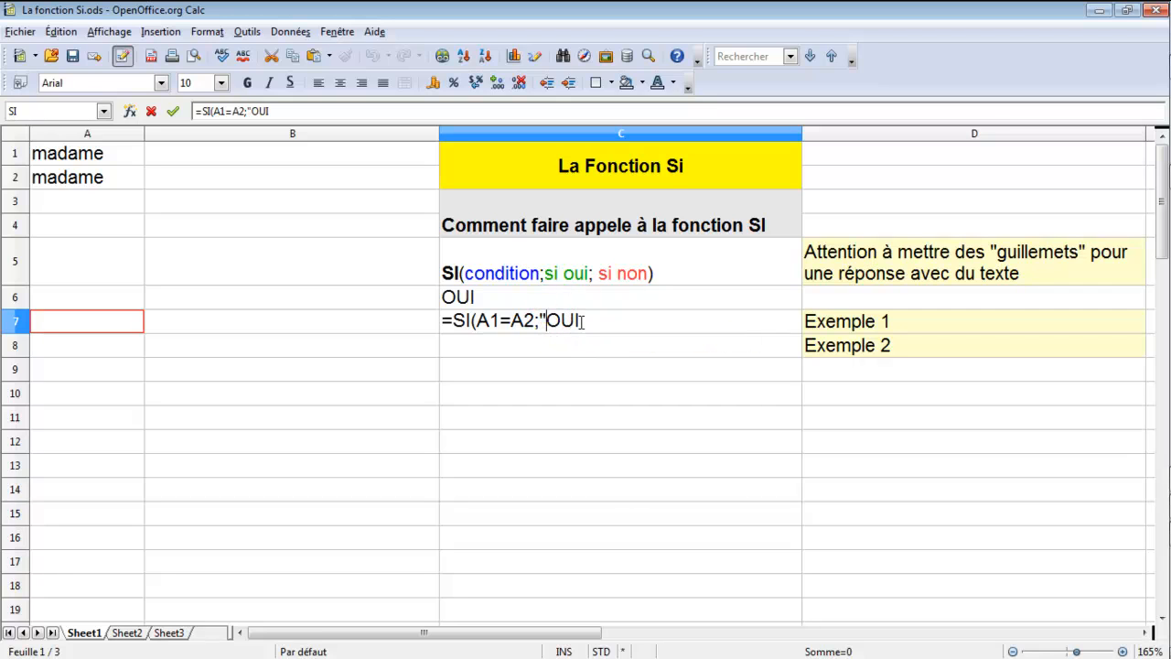
left_click(582, 320)
type("\"")
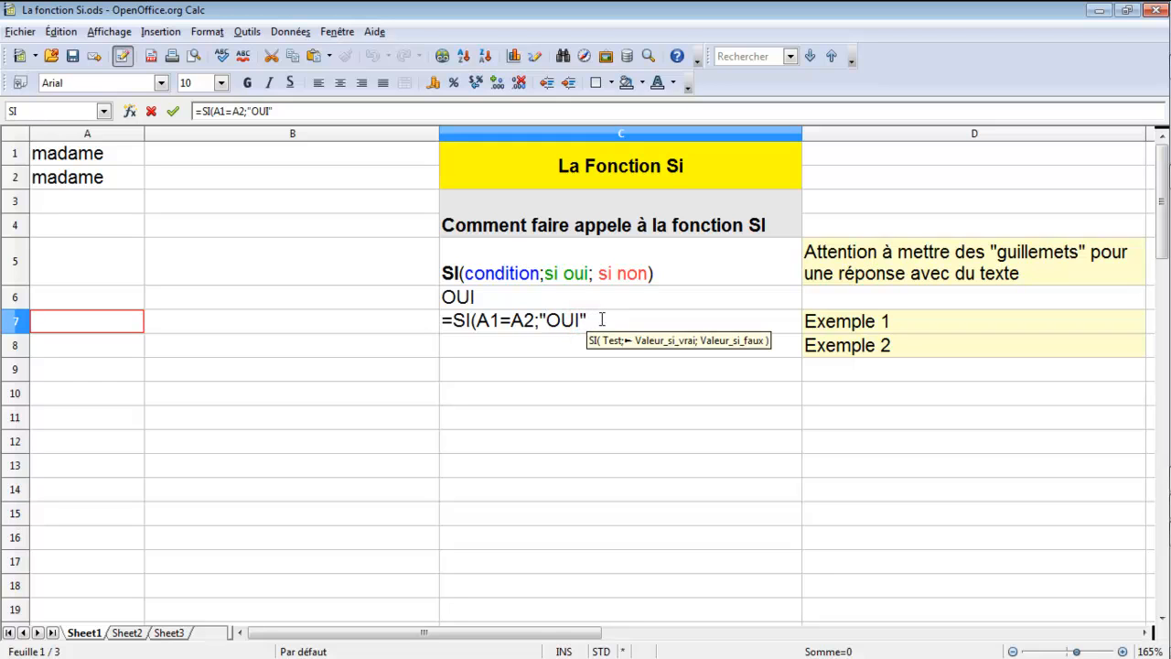
- Complete the C7 formula with "NON" as the value-if-false argument and enter it
type(";\"")
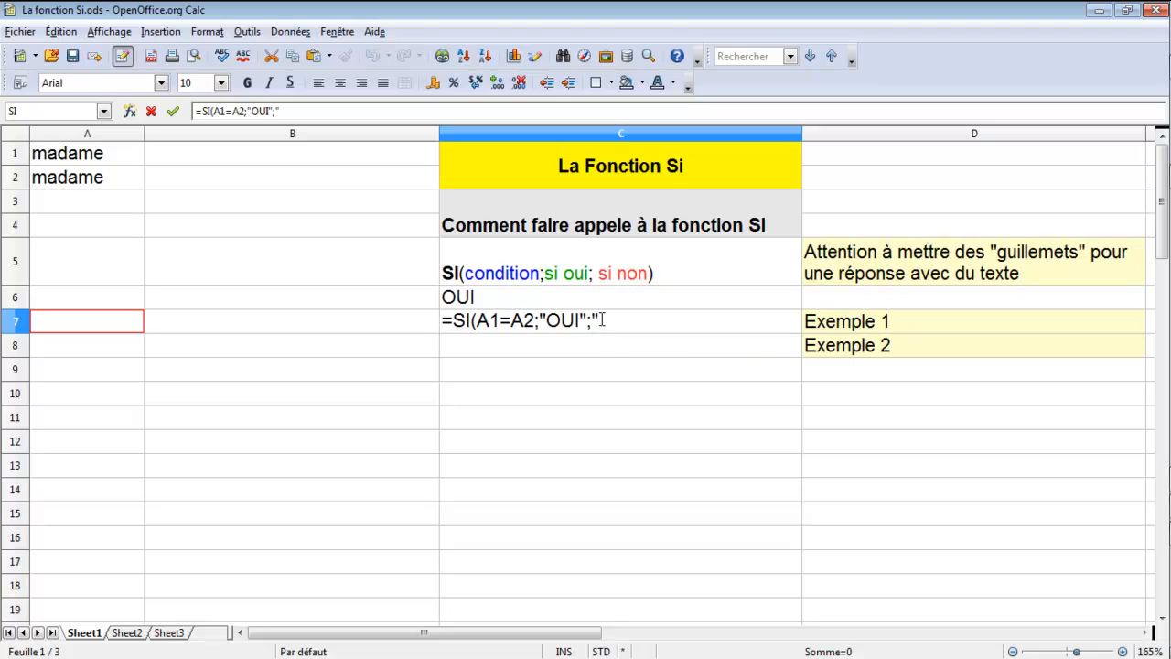
type("NON\"")
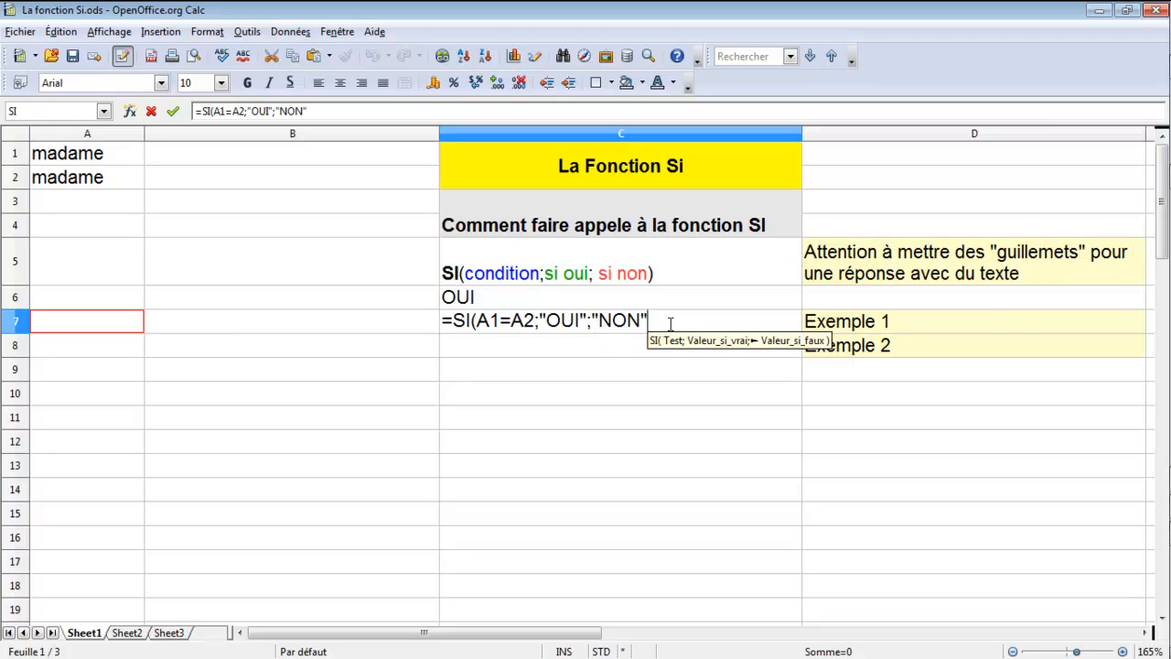
type(")")
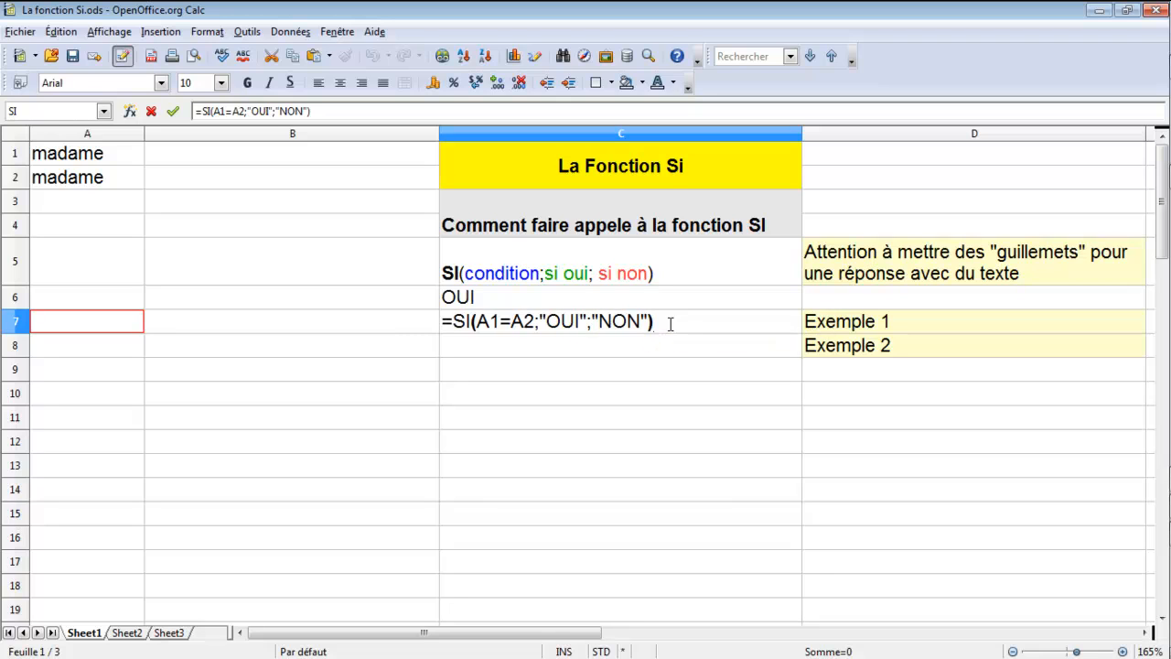
key("Return")
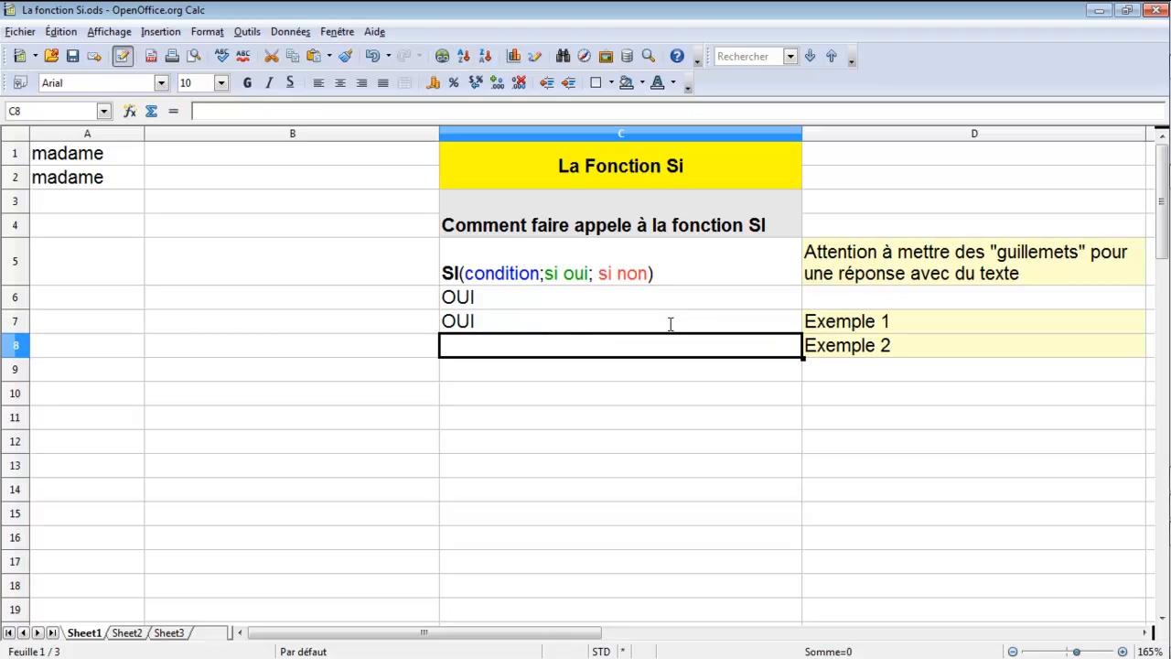
- Shorten the text in cell A1 to "dame" so that it differs from A2
double_click(66, 156)
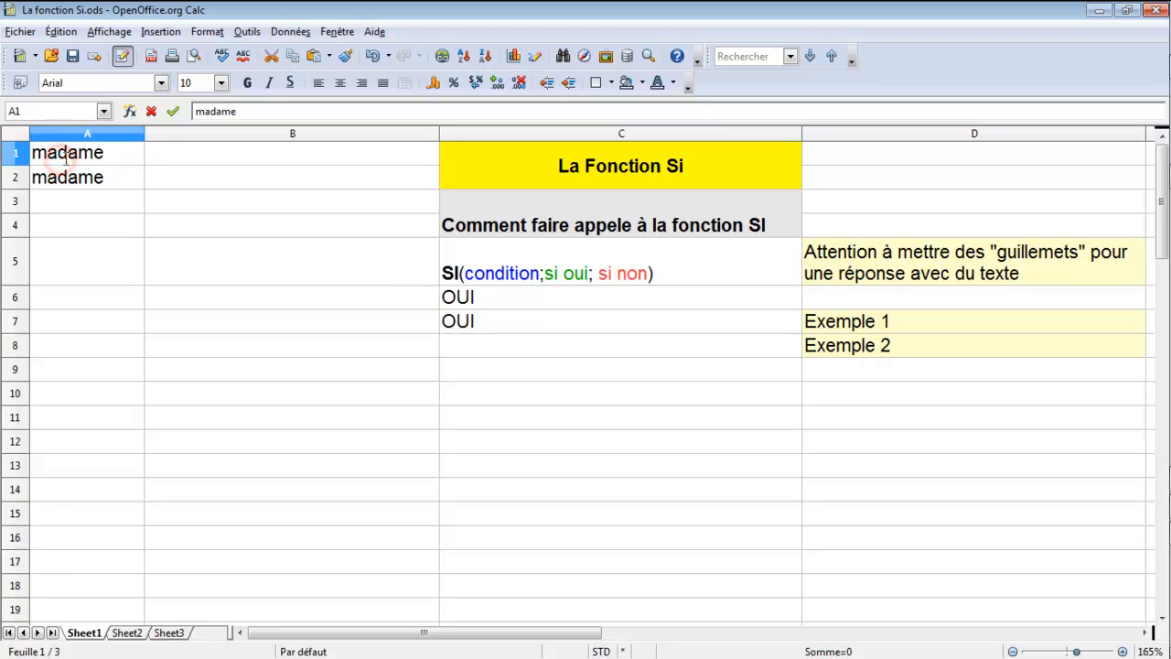
left_click_drag(66, 156, 32, 154)
key("BackSpace")
key("Return")
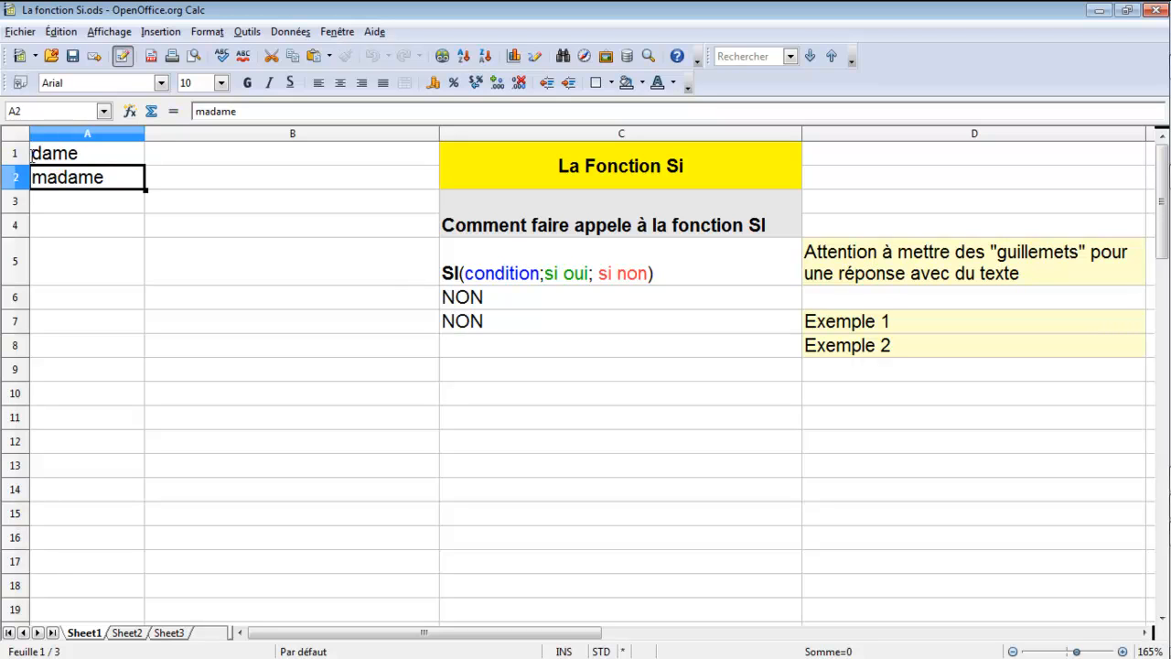
- Replace the text inside the quotation marks of the value-if-true argument in C7's SI formula with 10
left_click(469, 322)
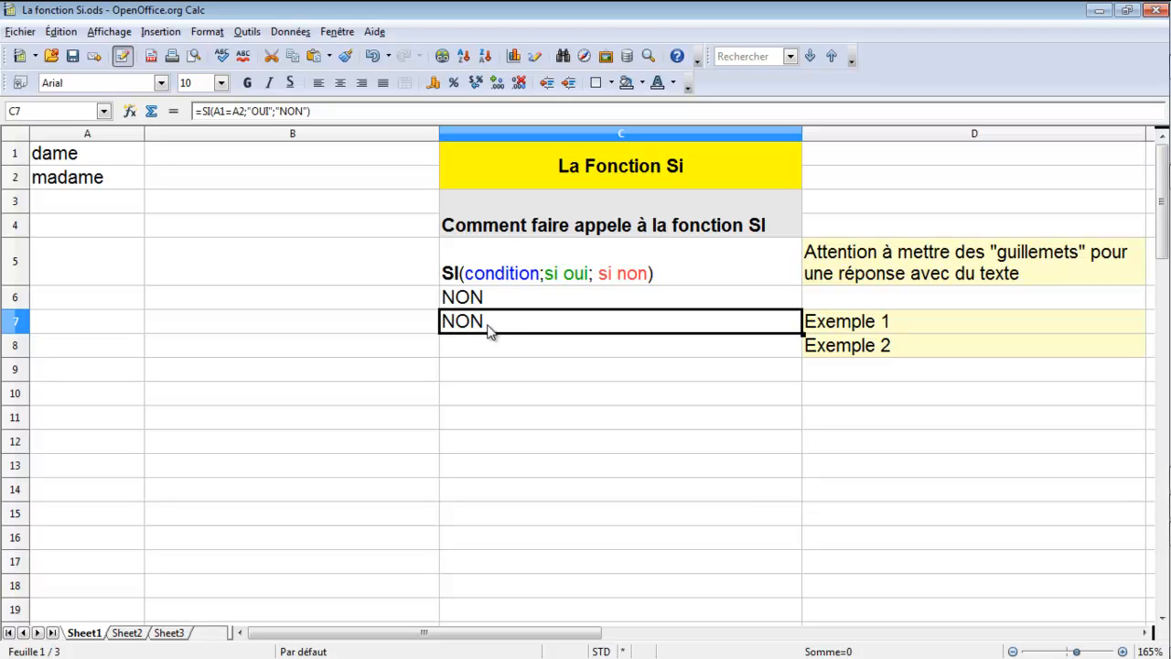
double_click(486, 323)
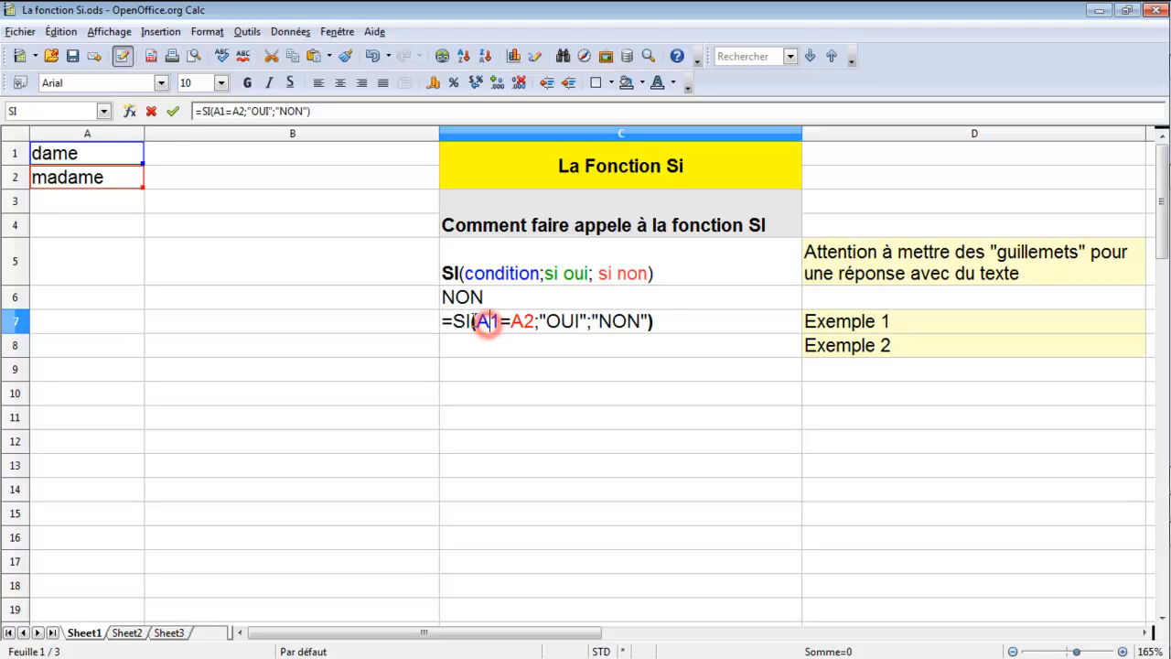
left_click(571, 318)
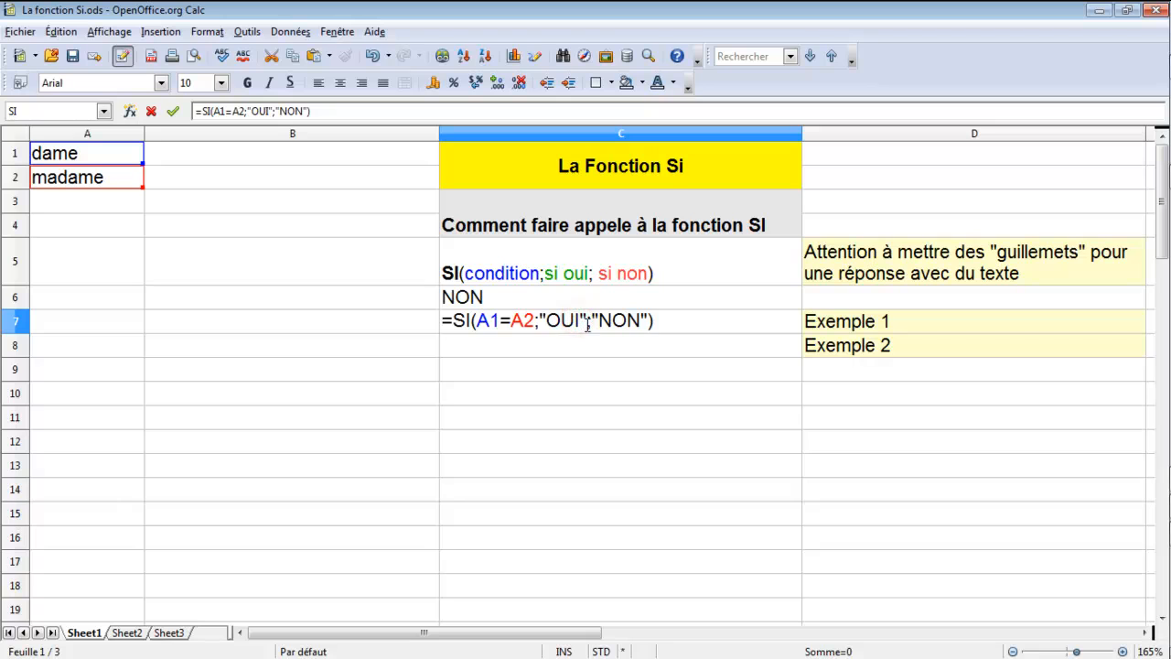
key("BackSpace")
key("BackSpace")
key("BackSpace")
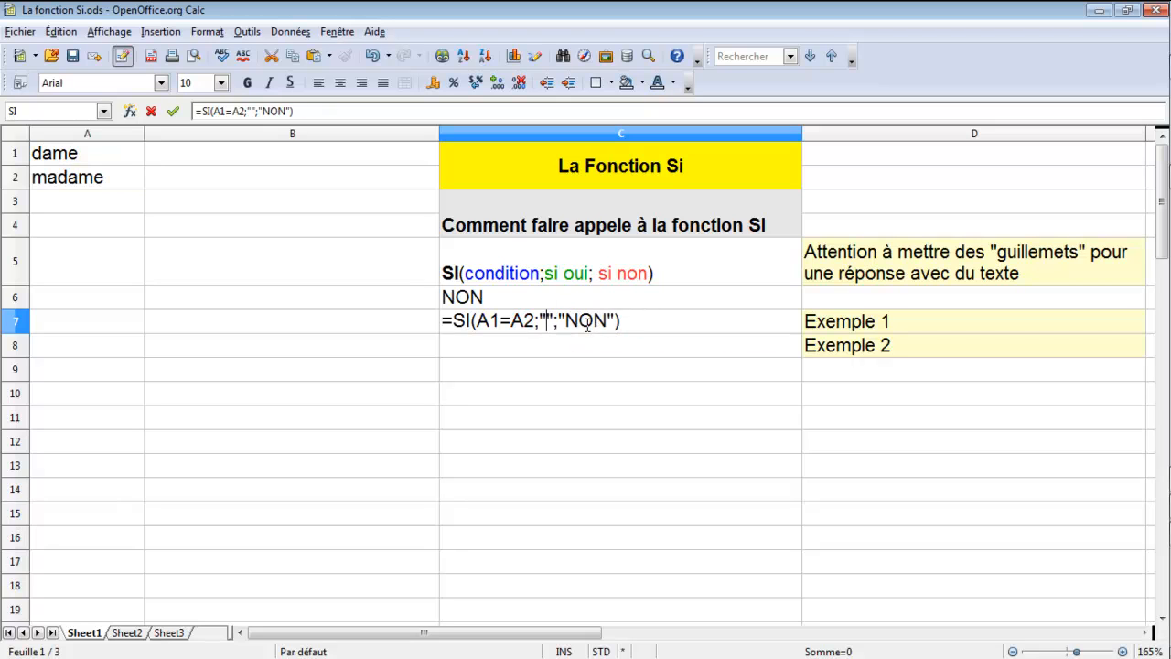
type("10")
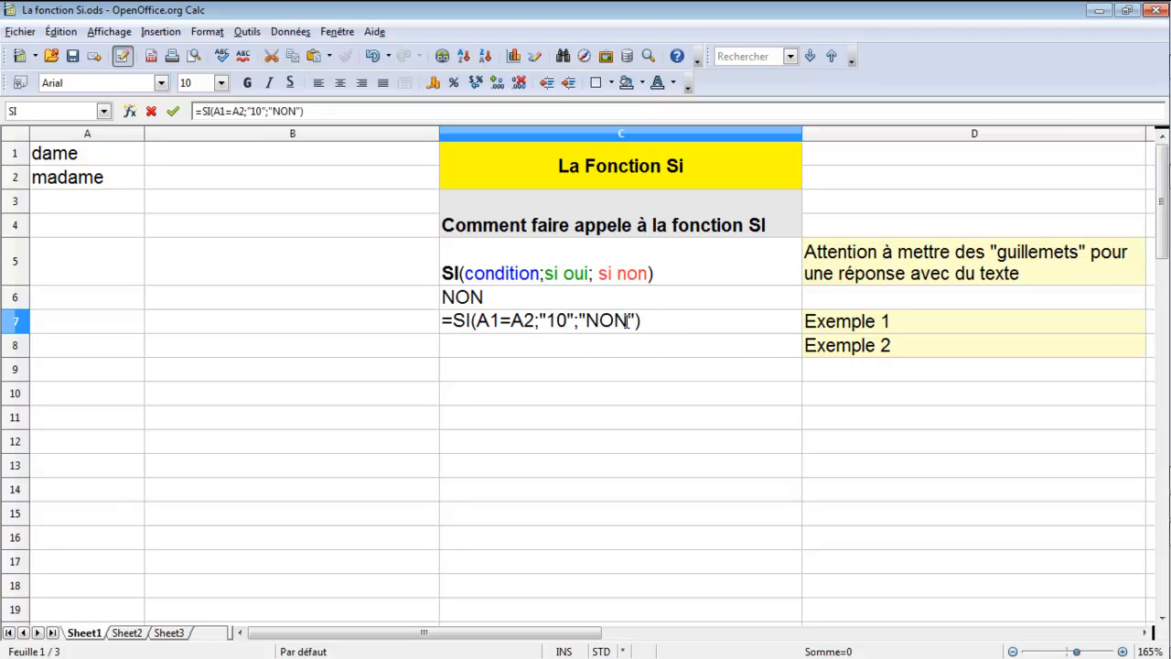
- Change the value-if-false argument of the C7 formula to "0" and enter the formula
left_click(627, 321)
key("shift+Left")
key("shift+Left")
key("shift+Left")
type("0")
key("Return")
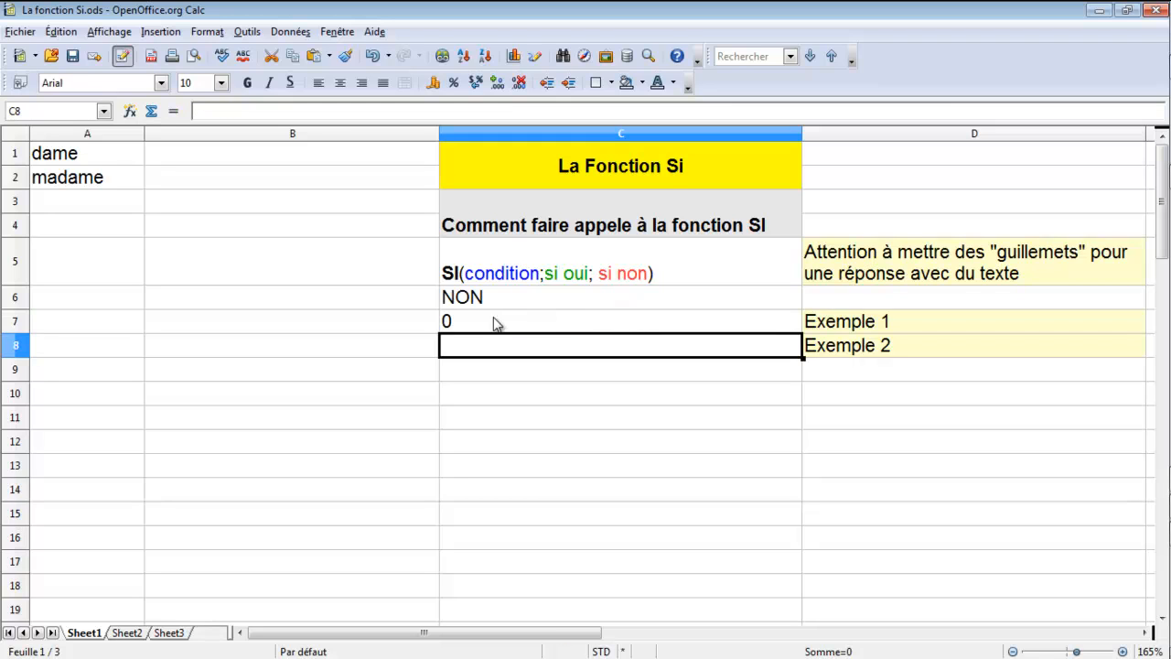
- Complete the text in cell A1 to "madame" so that it matches A2
double_click(35, 153)
type("m")
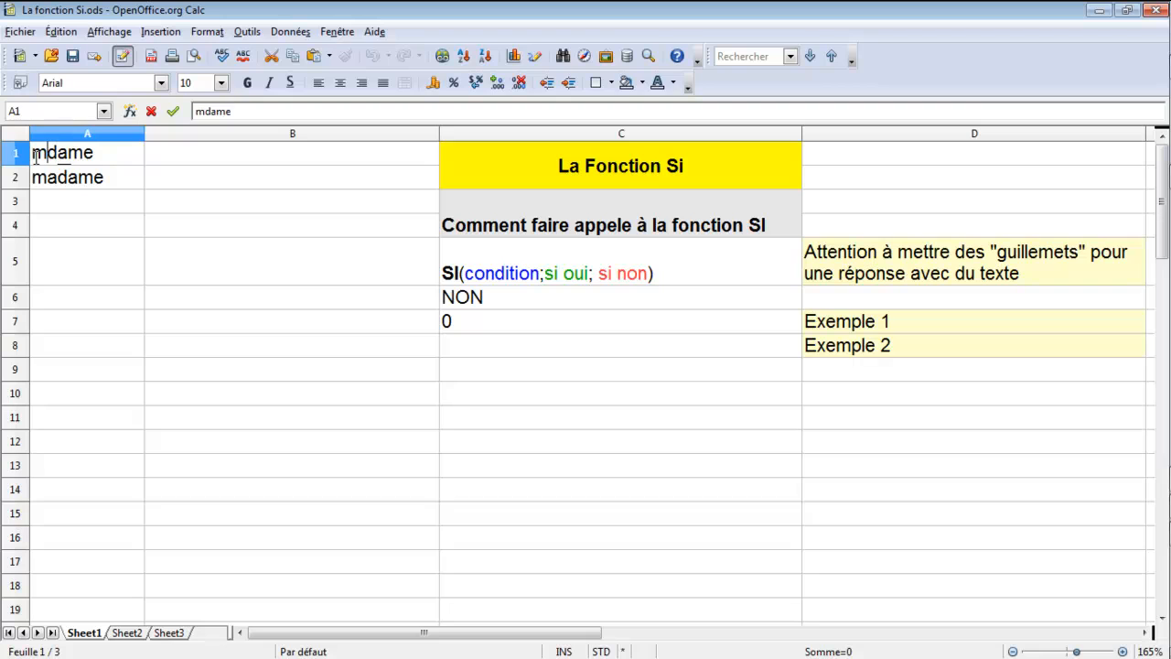
type("a")
key("Return")
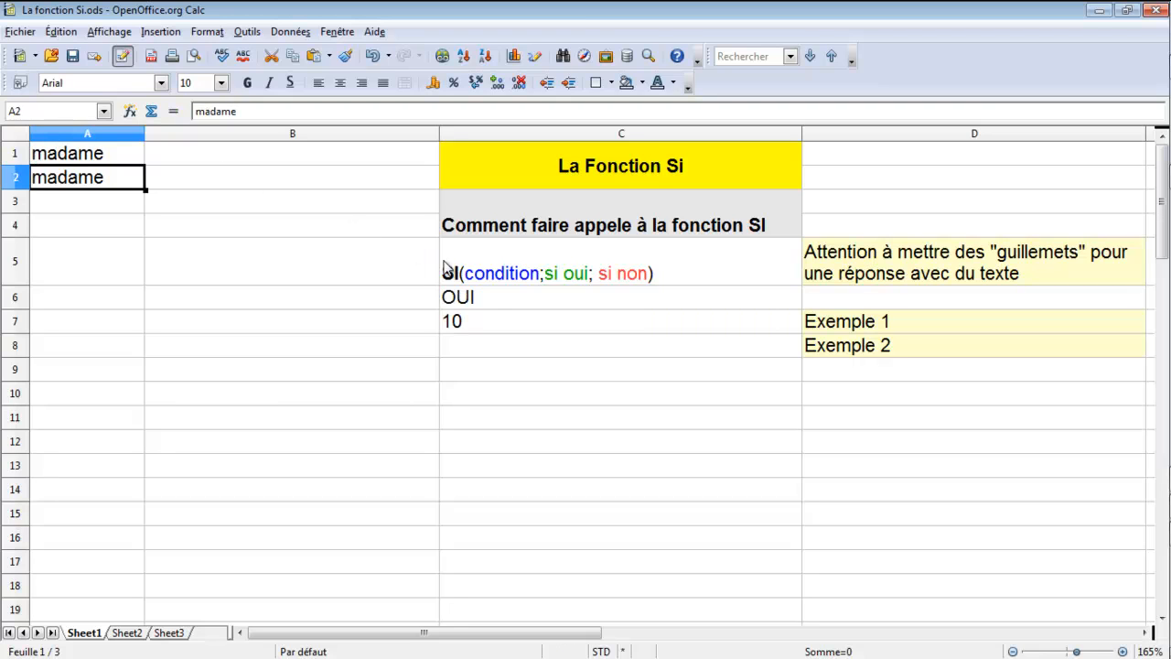
- Change the condition of the SI formula in C7 to A1>A2 and enter it
left_click(499, 322)
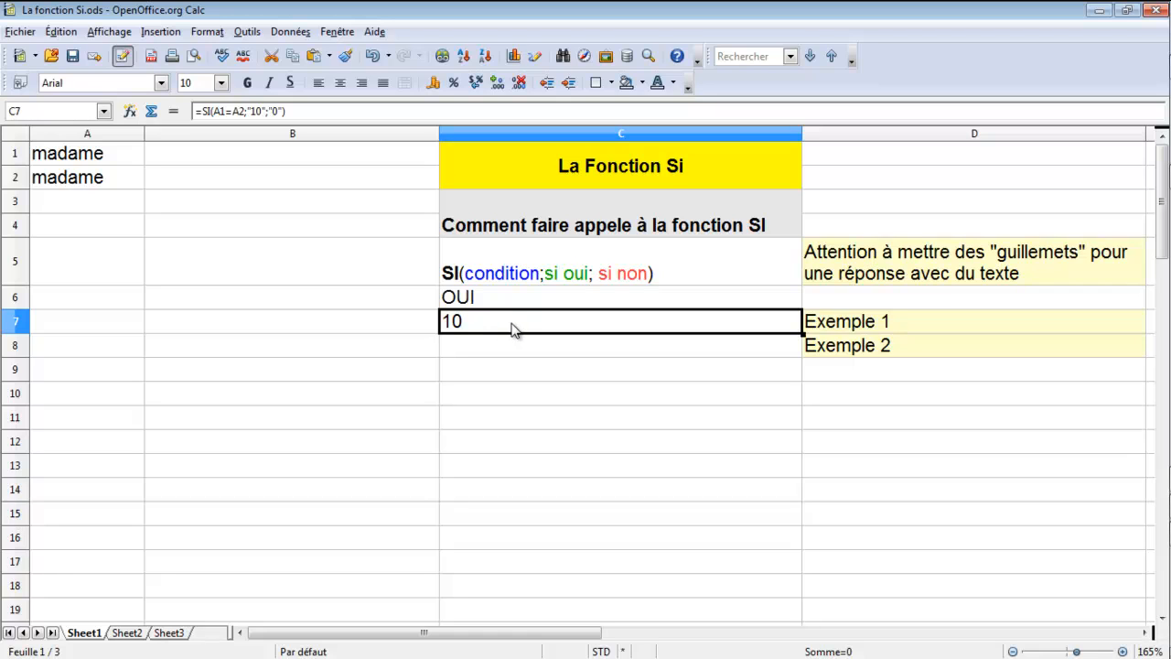
double_click(512, 328)
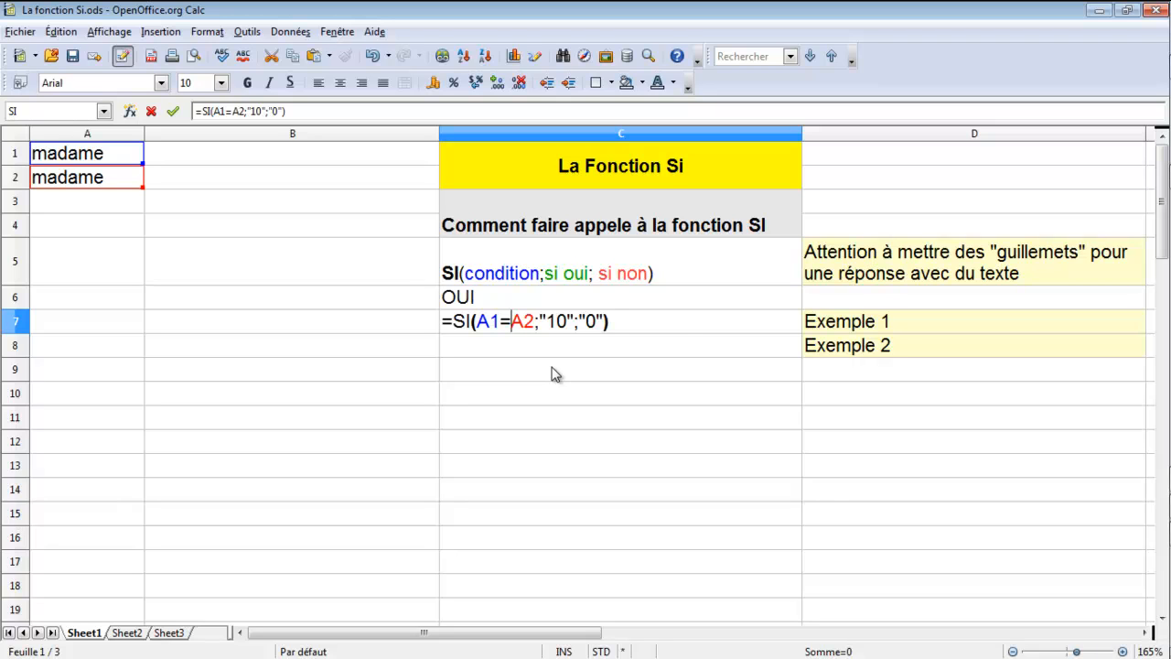
key("BackSpace")
type(">")
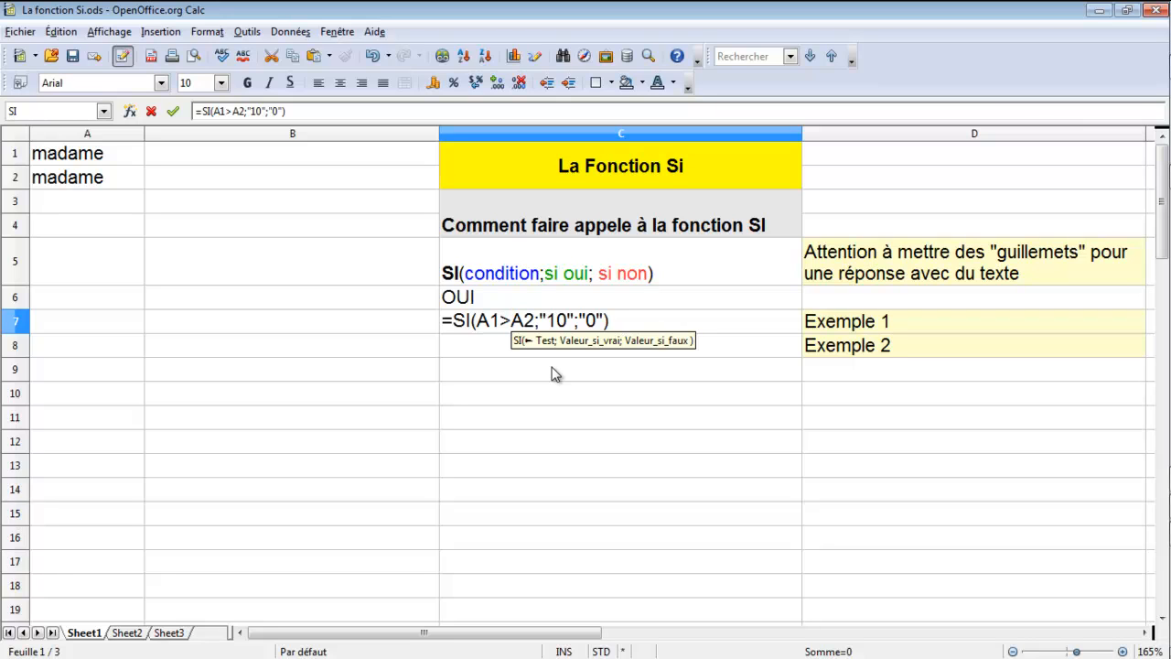
key("Return")
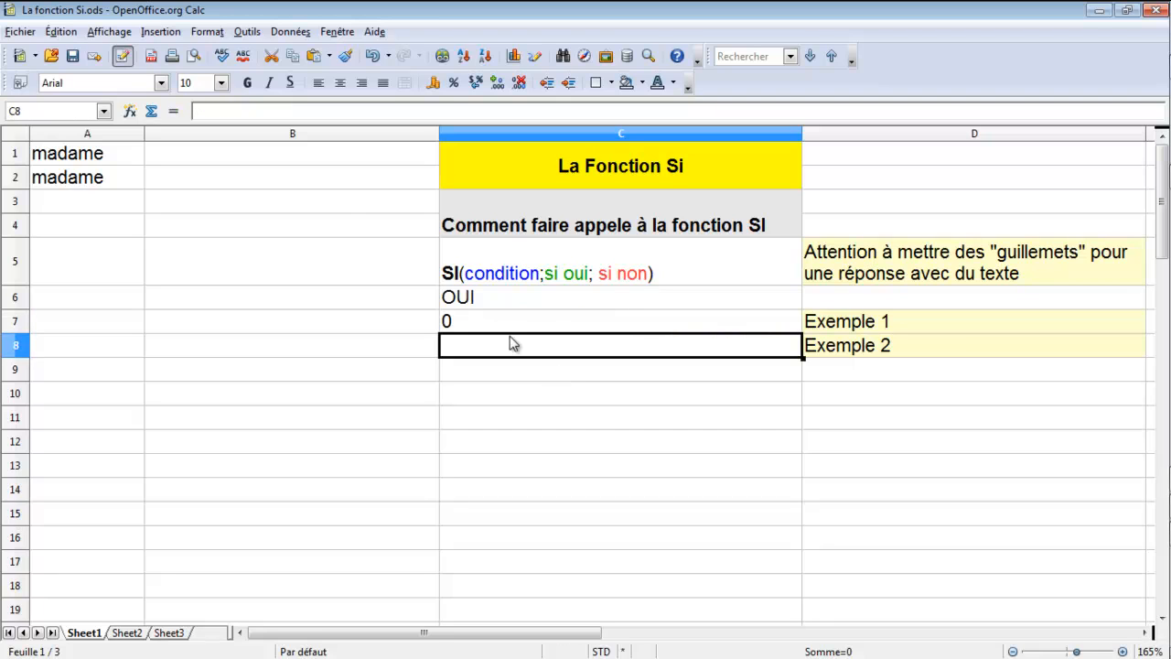
- Replace the text in cells A1 and A2 with the numbers 1 and 2
double_click(84, 149)
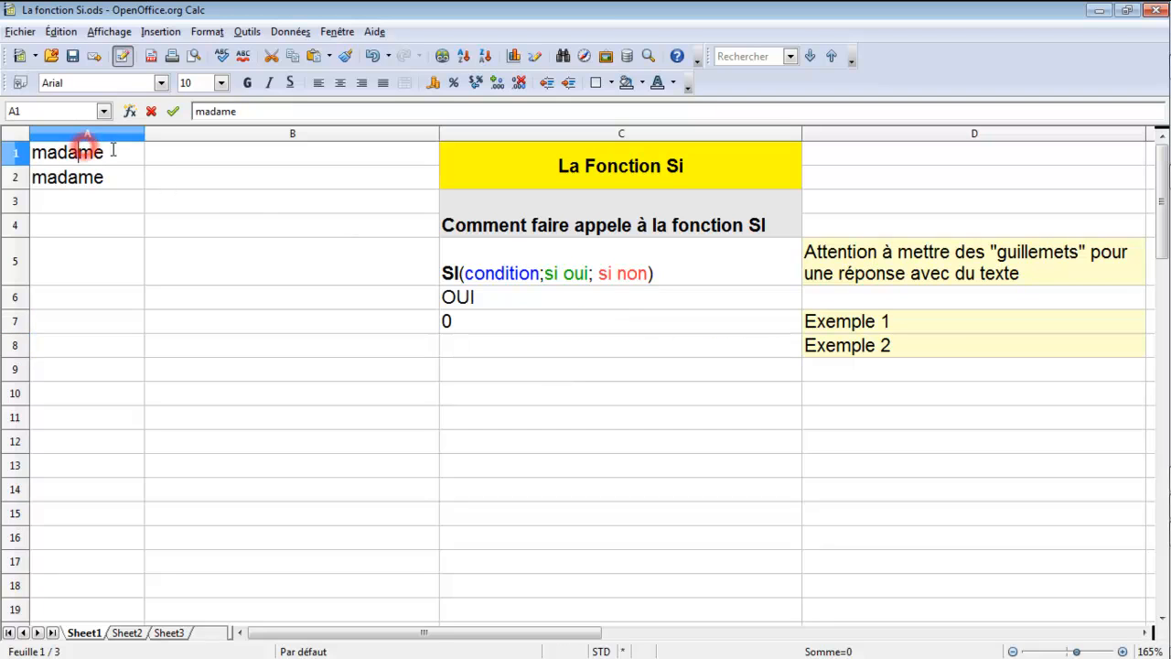
left_click_drag(114, 151, 6, 164)
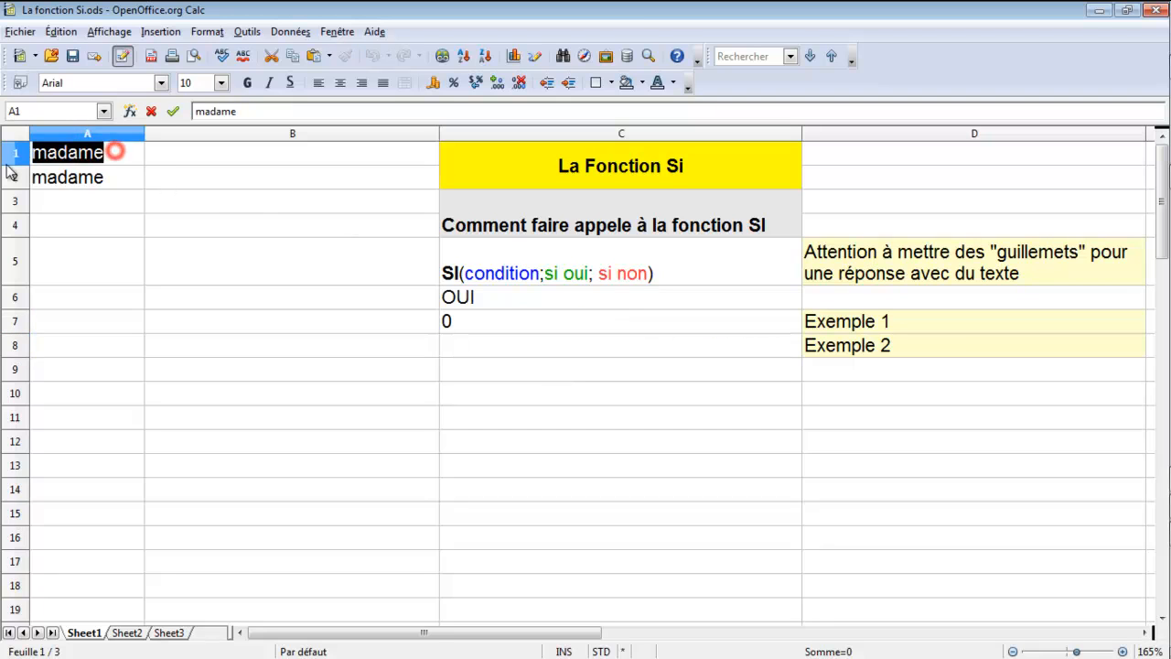
left_click(97, 176)
double_click(100, 171)
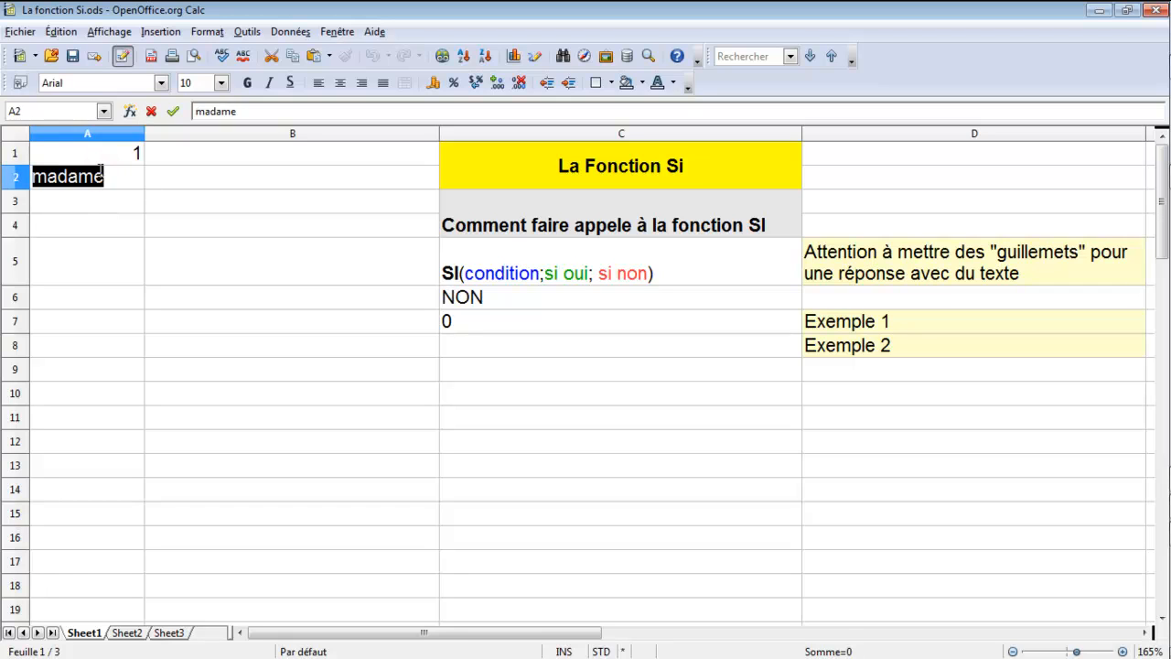
type("2")
key("Return")
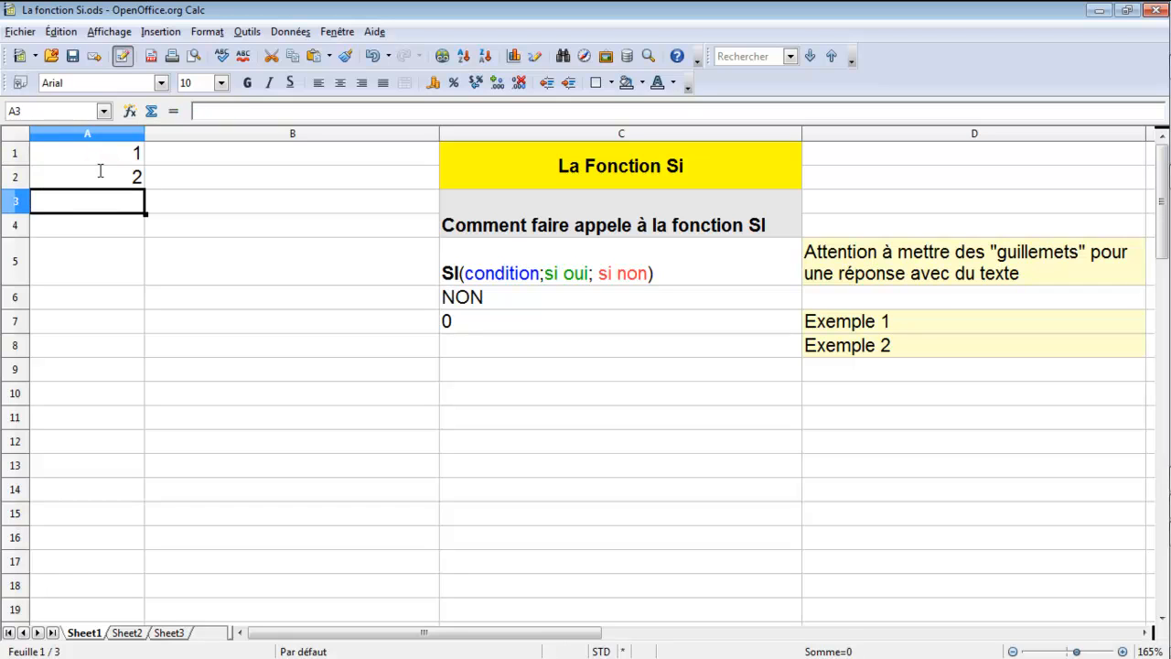
- Set cell A1 to 3 so that it is greater than A2
double_click(118, 152)
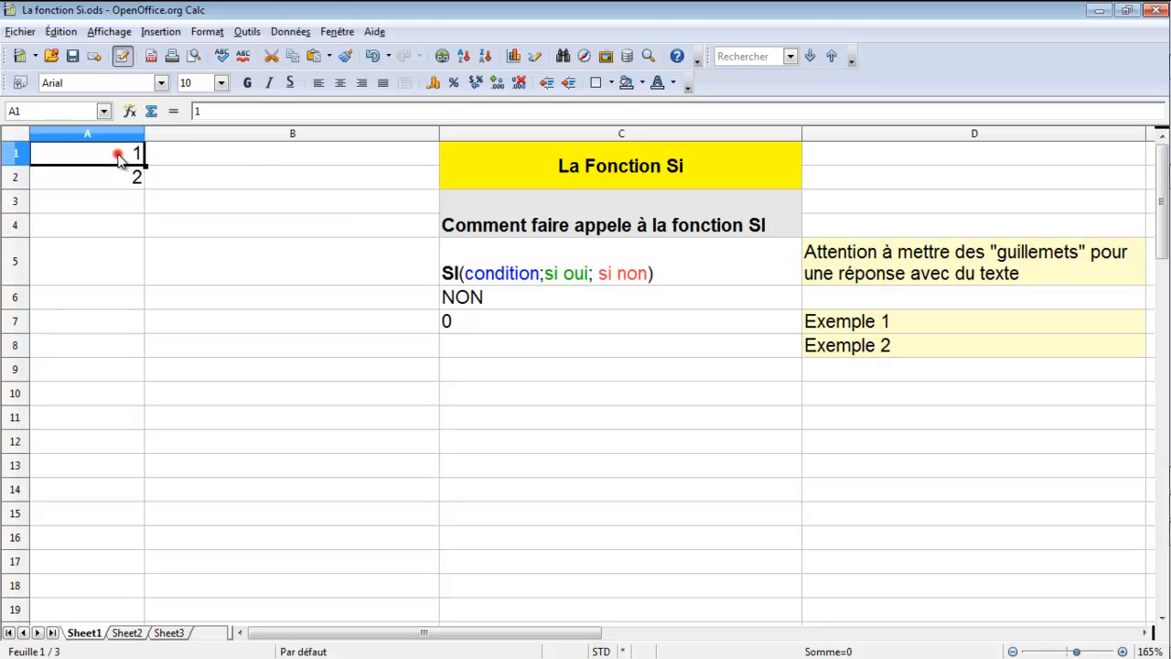
type("3")
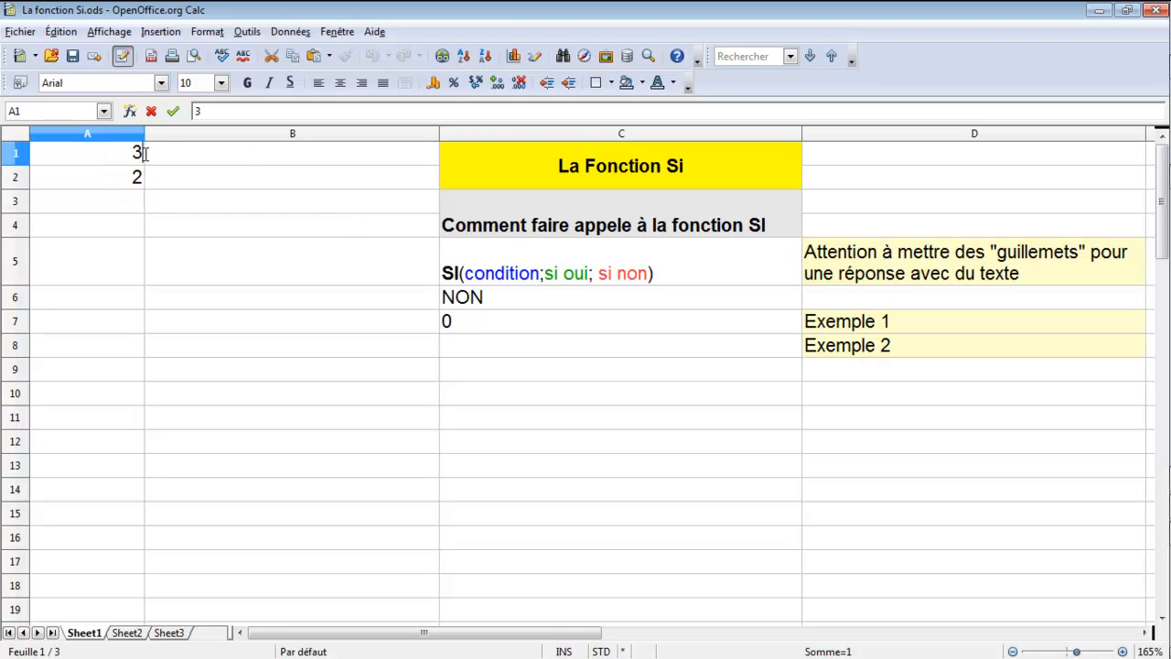
key("Return")
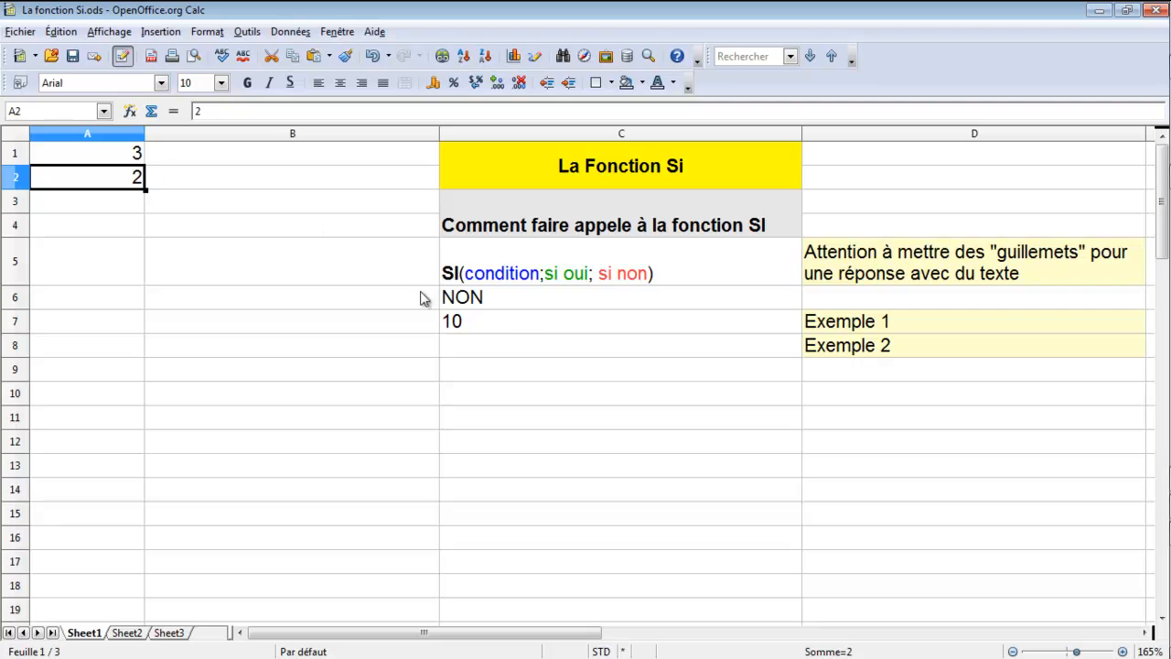
- Change the condition of the C7 formula to A1<A2, enter it, and reopen the formula briefly to review it
left_click(511, 333)
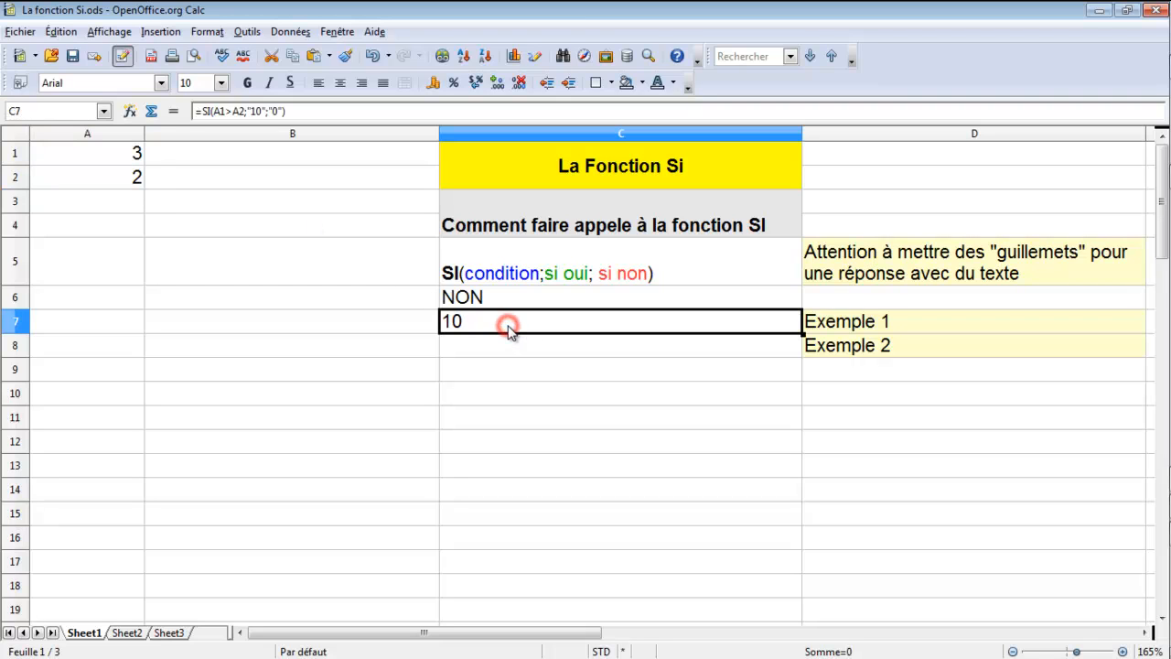
double_click(509, 331)
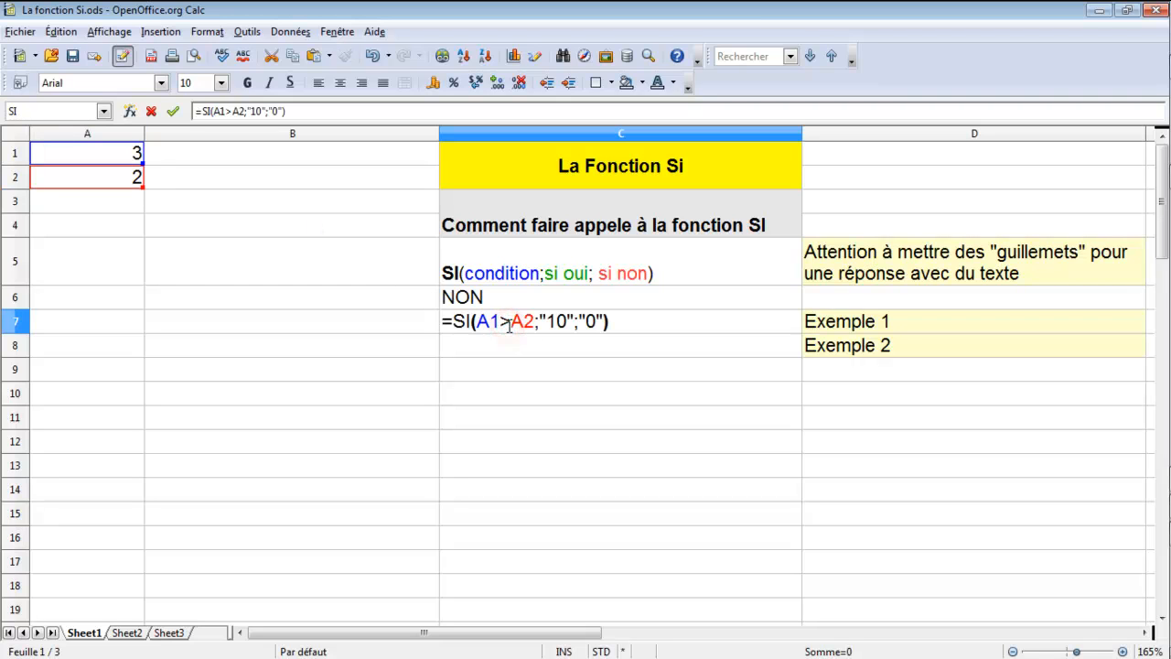
key("BackSpace")
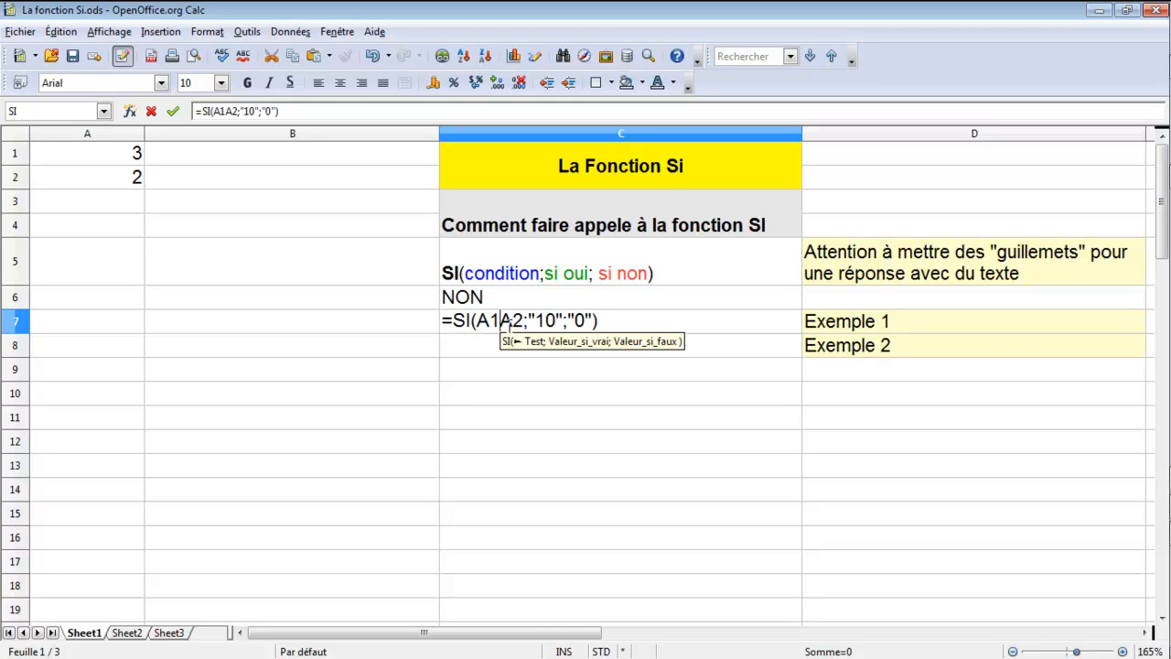
type("<")
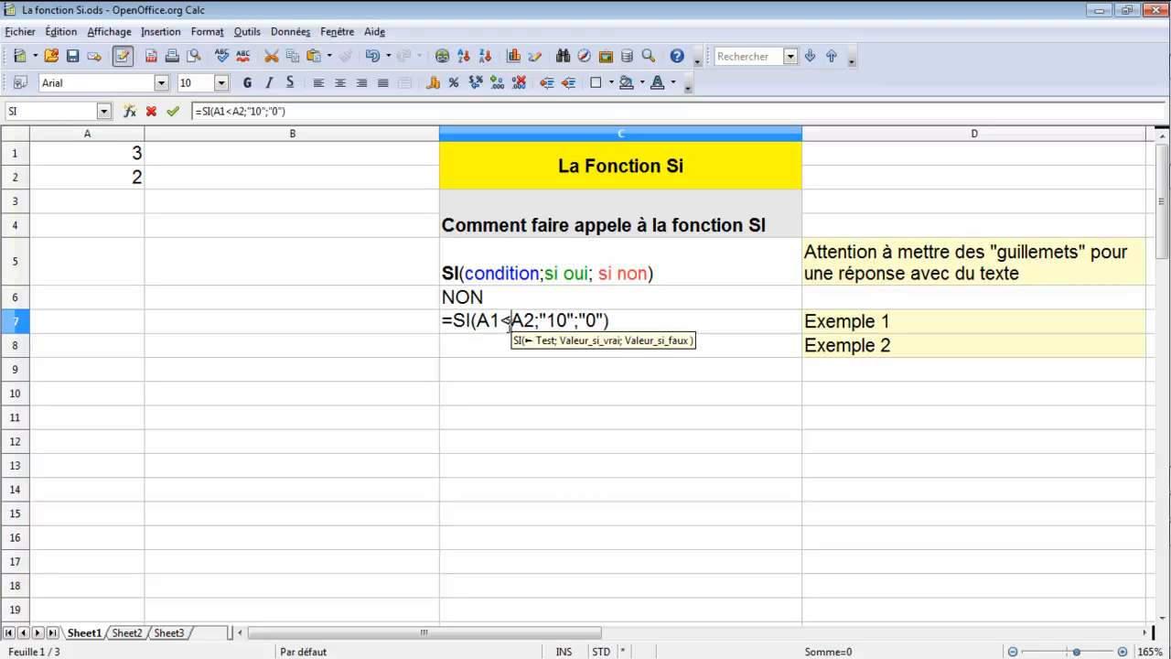
key("Return")
double_click(486, 314)
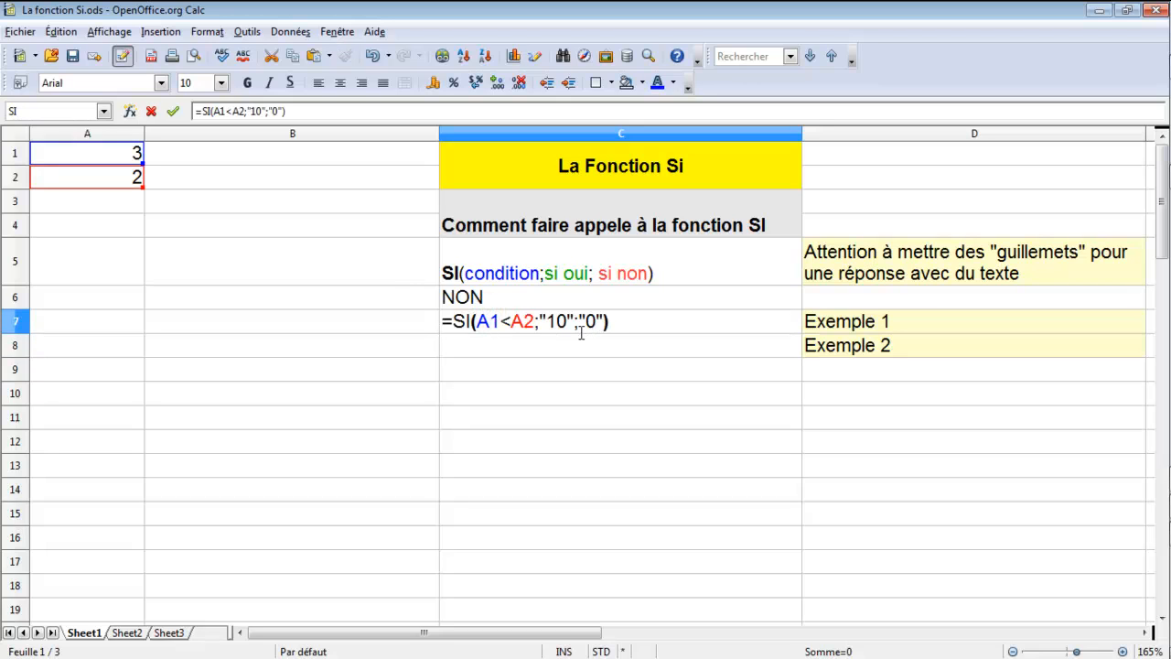
key("Return")
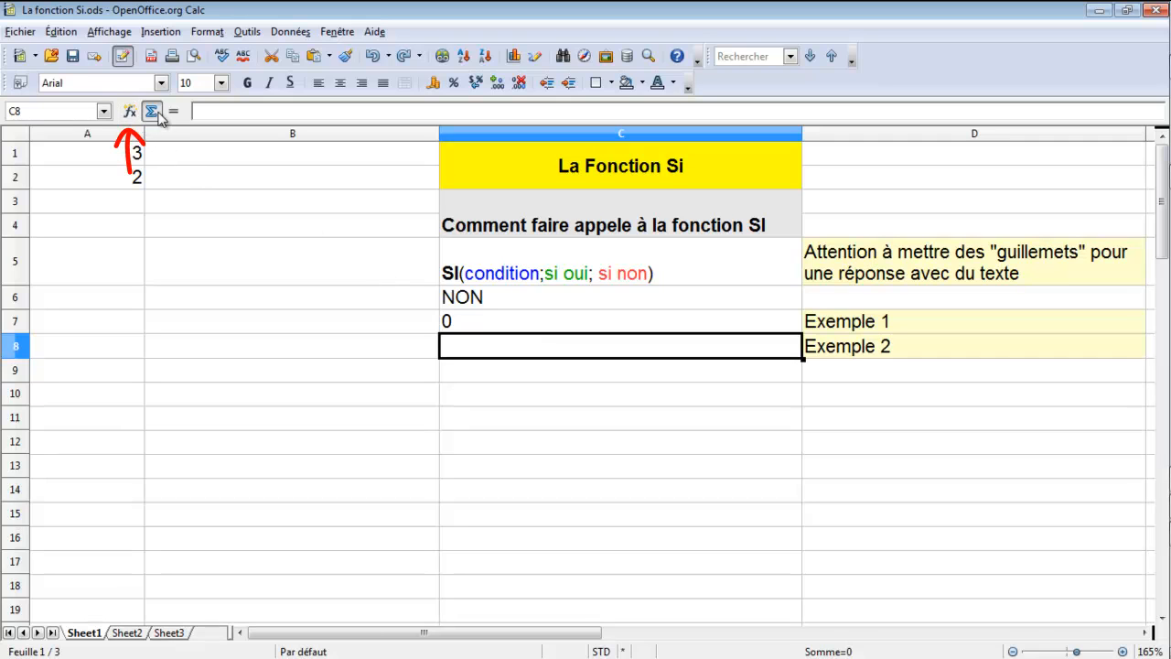
- Start an SI formula in cell C8 with the function wizard, choosing SI from the Logique category
left_click(130, 111)
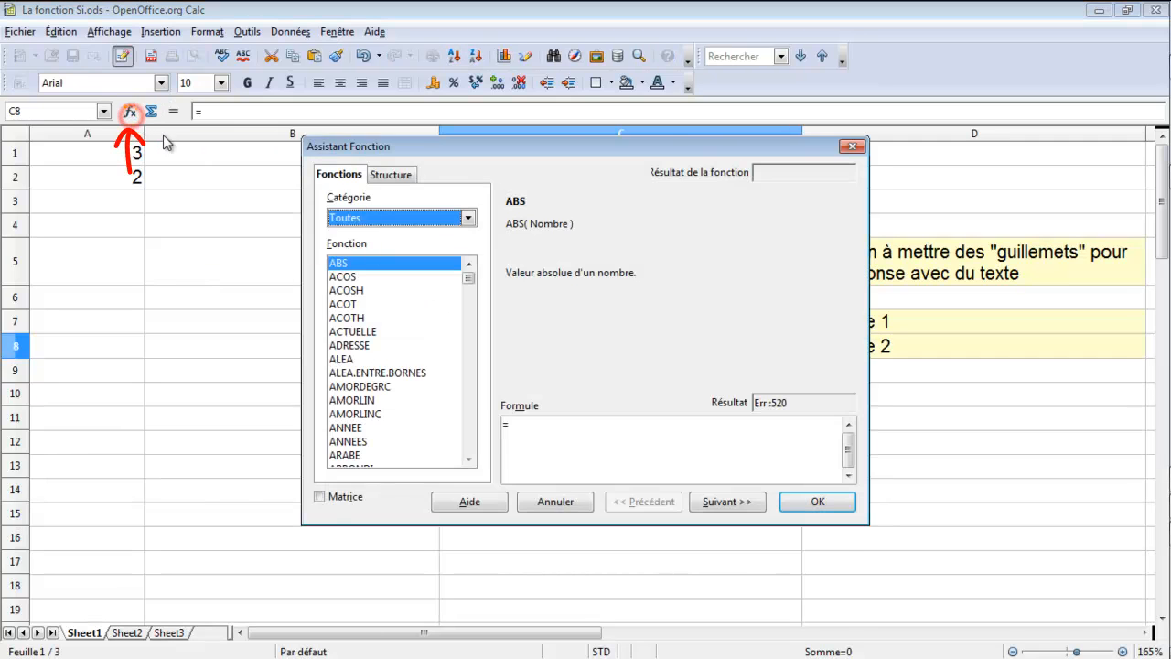
left_click(369, 269)
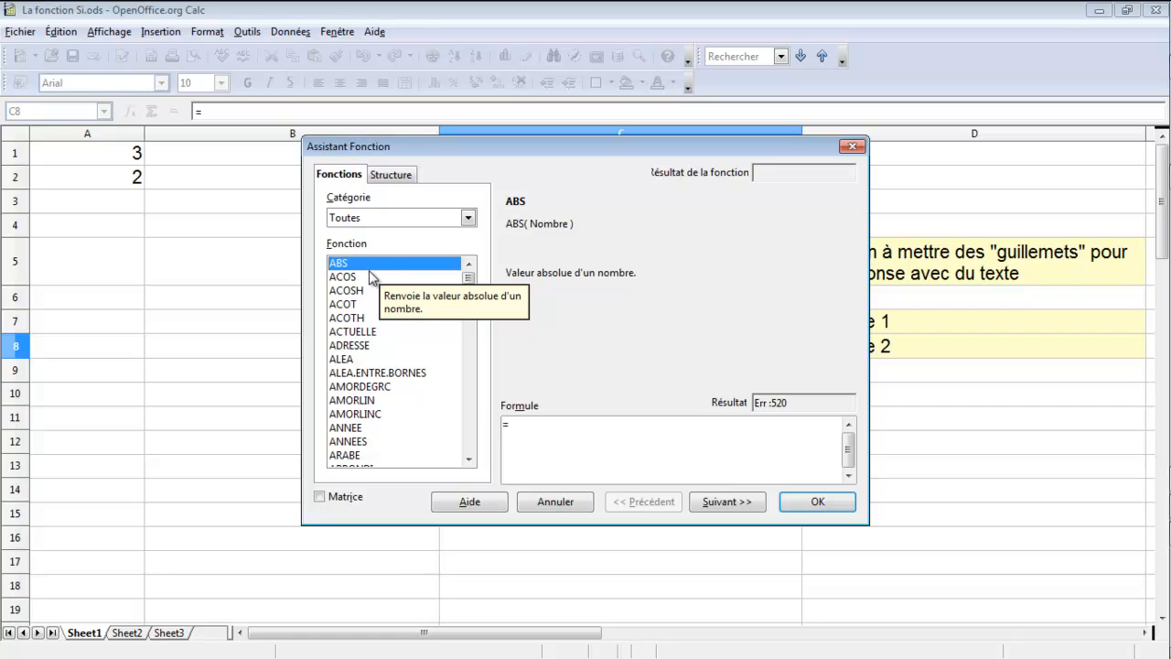
double_click(334, 319)
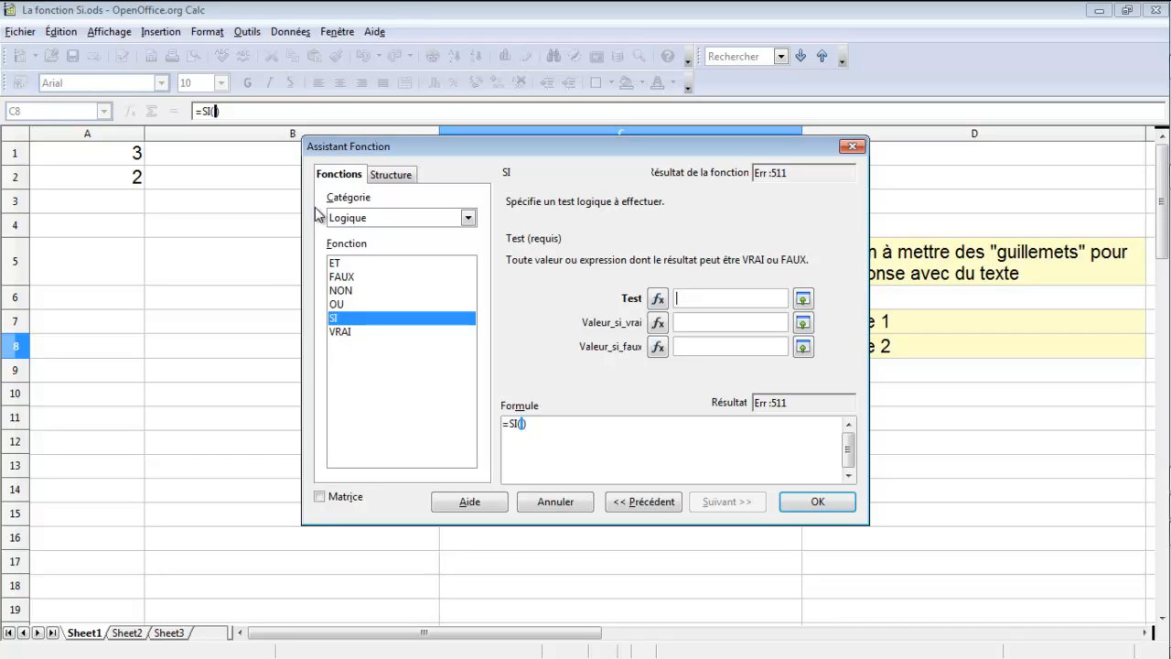
- Set the Test argument of the SI function to A1=A2, using references to the two cells
left_click(72, 156)
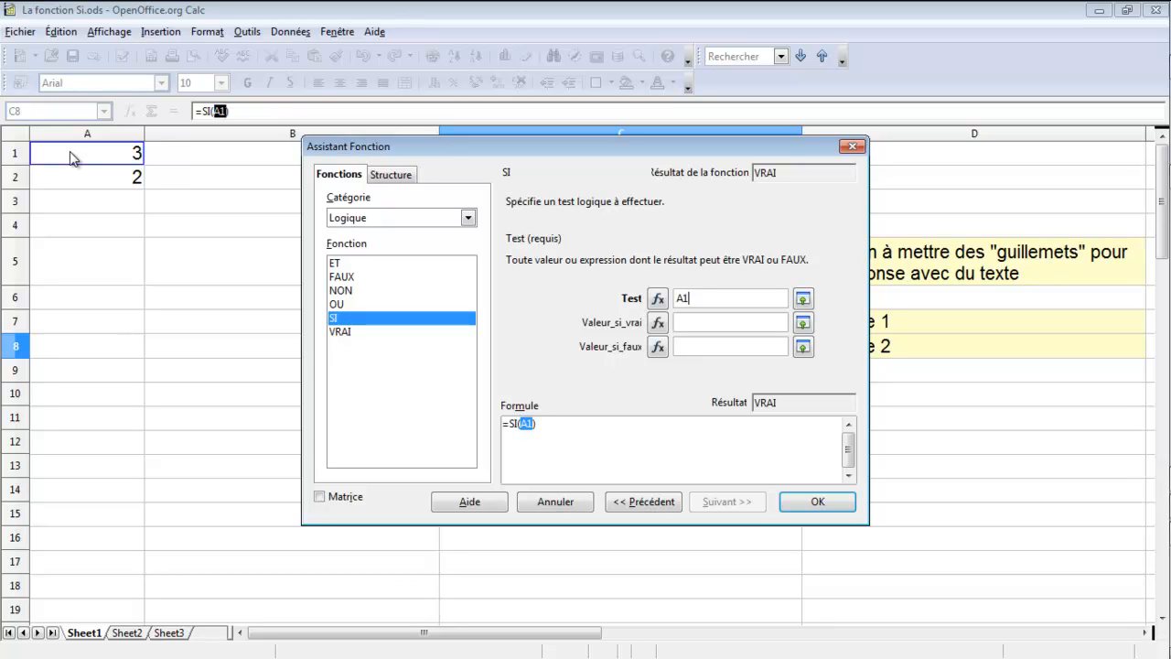
type("=")
left_click(72, 176)
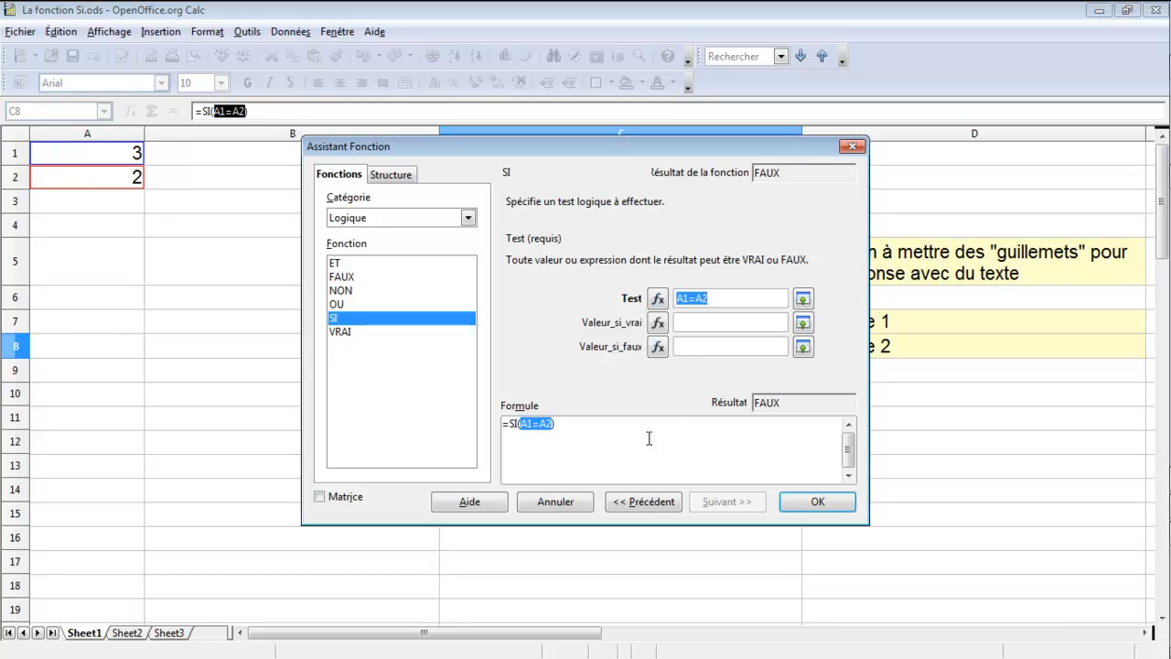
- Enter "valeurs égales", enclosed in quotation marks, as the Valeur_si_vrai argument
left_click(719, 320)
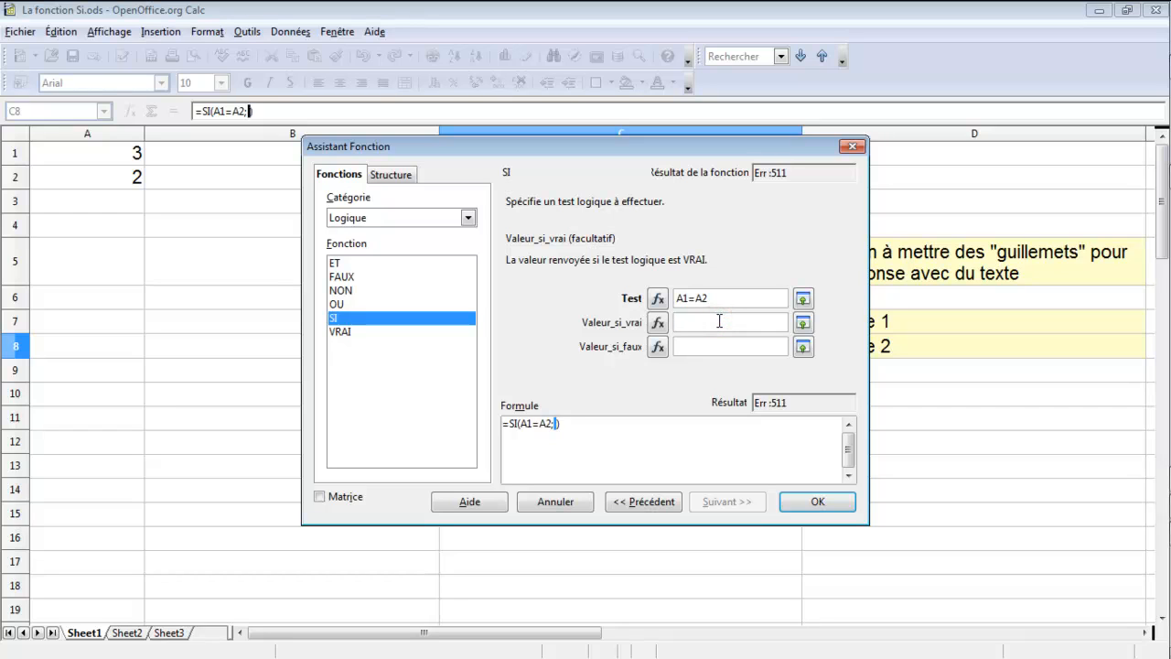
type("va")
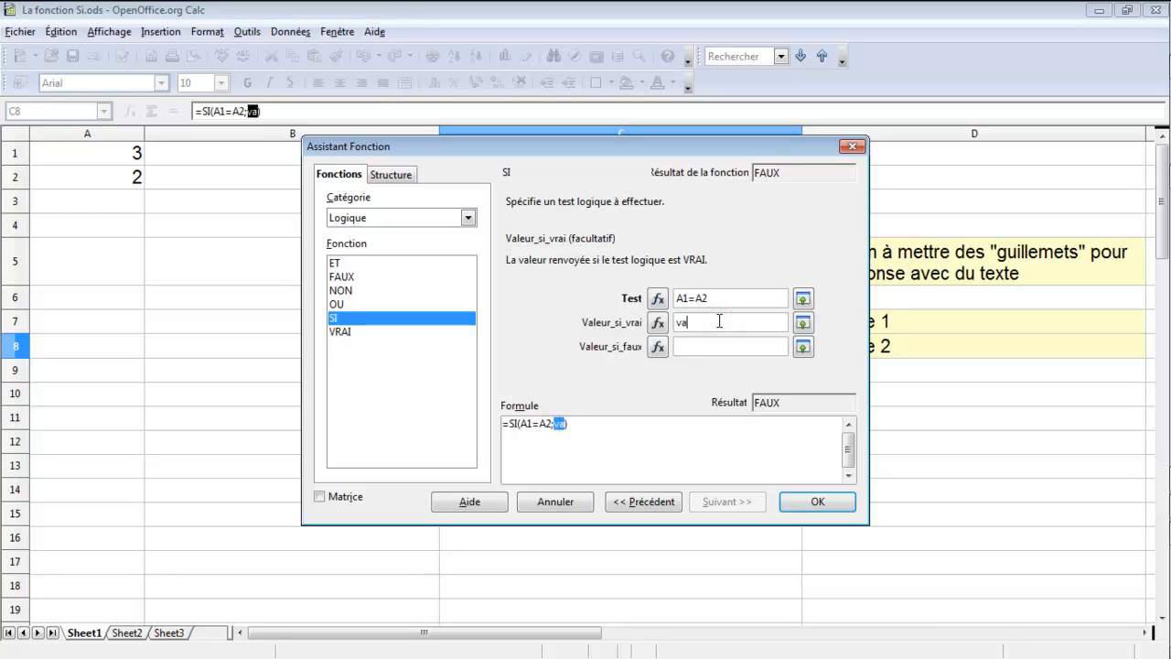
type("leurs")
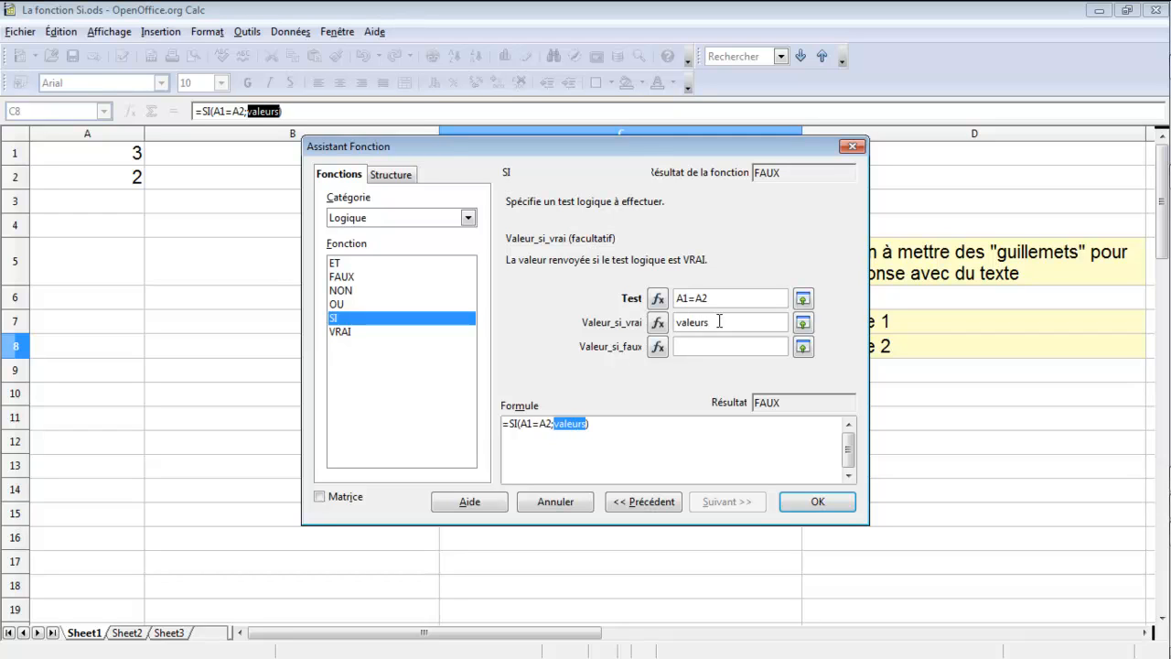
type(" égales\"")
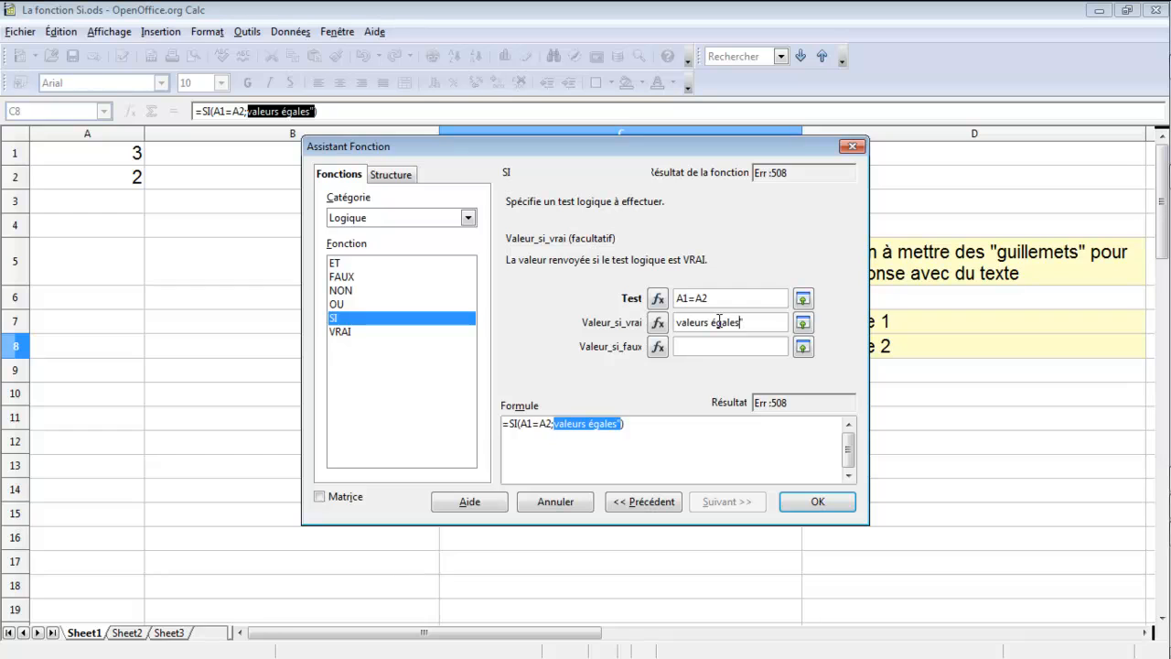
key("Left")
key("Left")
key("Left")
key("Left")
key("Left")
key("Left")
key("Left")
key("Left")
key("Left")
key("Left")
key("Left")
key("Left")
key("Left")
key("Left")
key("Left")
type("\"")
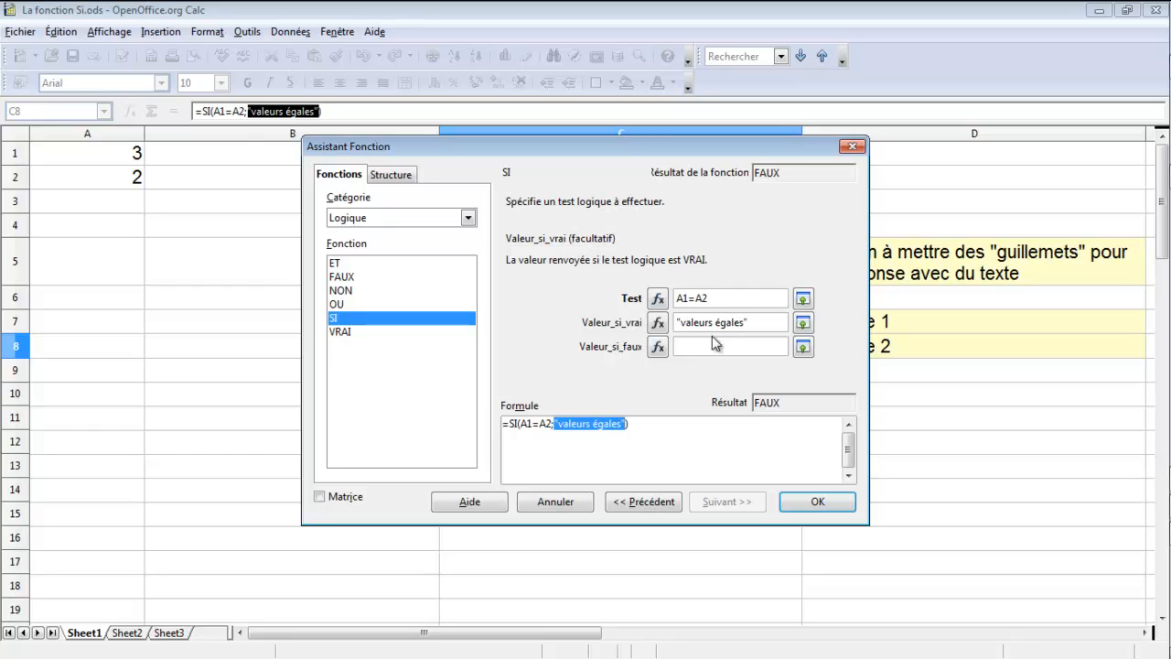
- Enter "valeurs non égales", in quotation marks, as the Valeur_si_faux argument and accept the SI formula
left_click(711, 345)
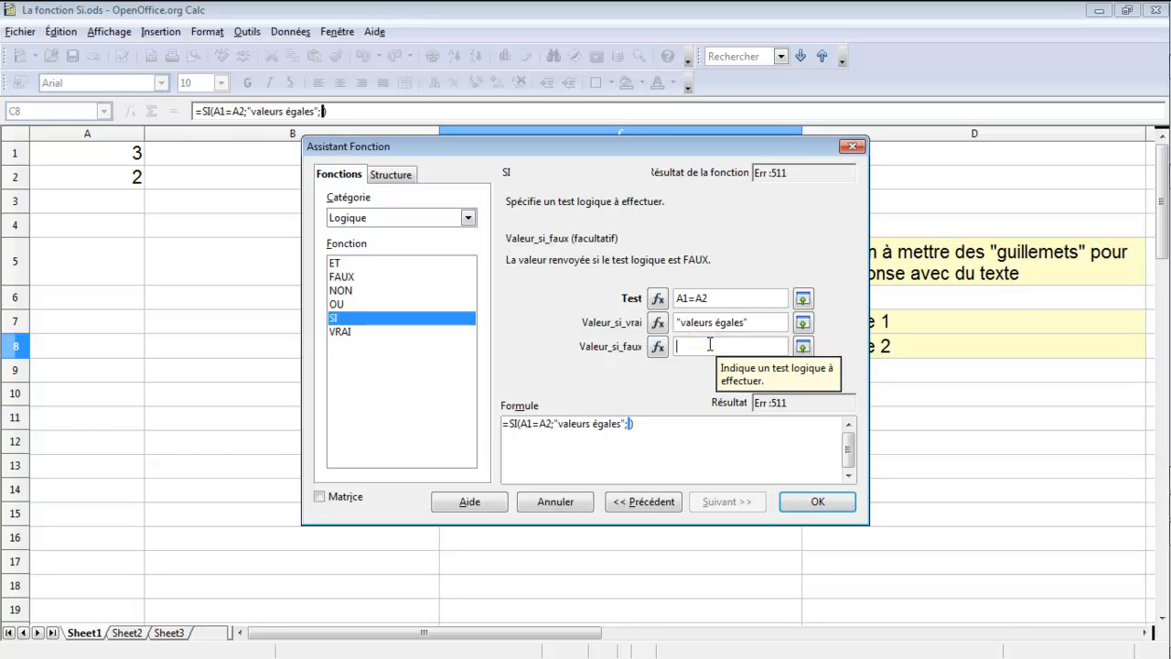
type("\"valeur")
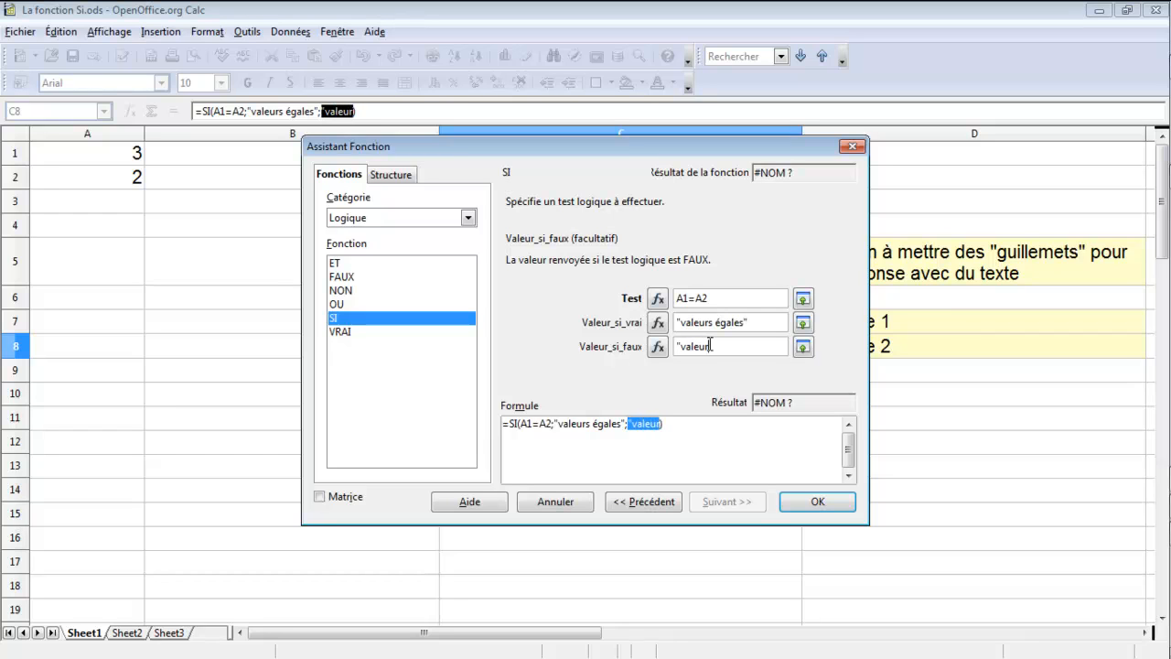
type("s non")
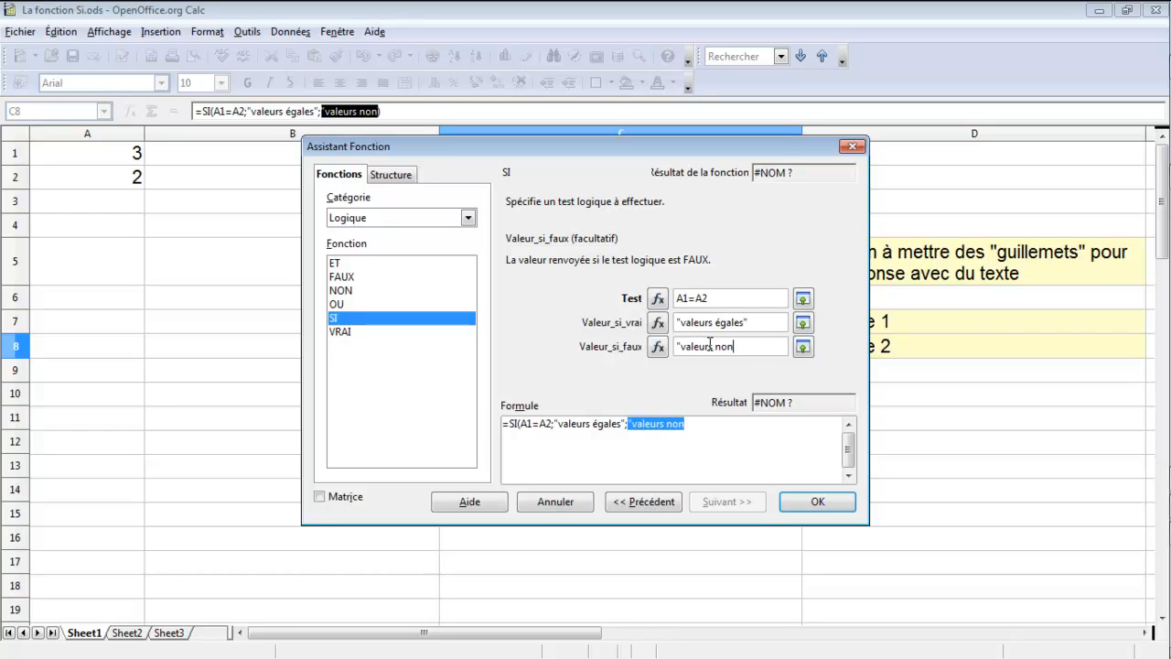
type(" égales\"")
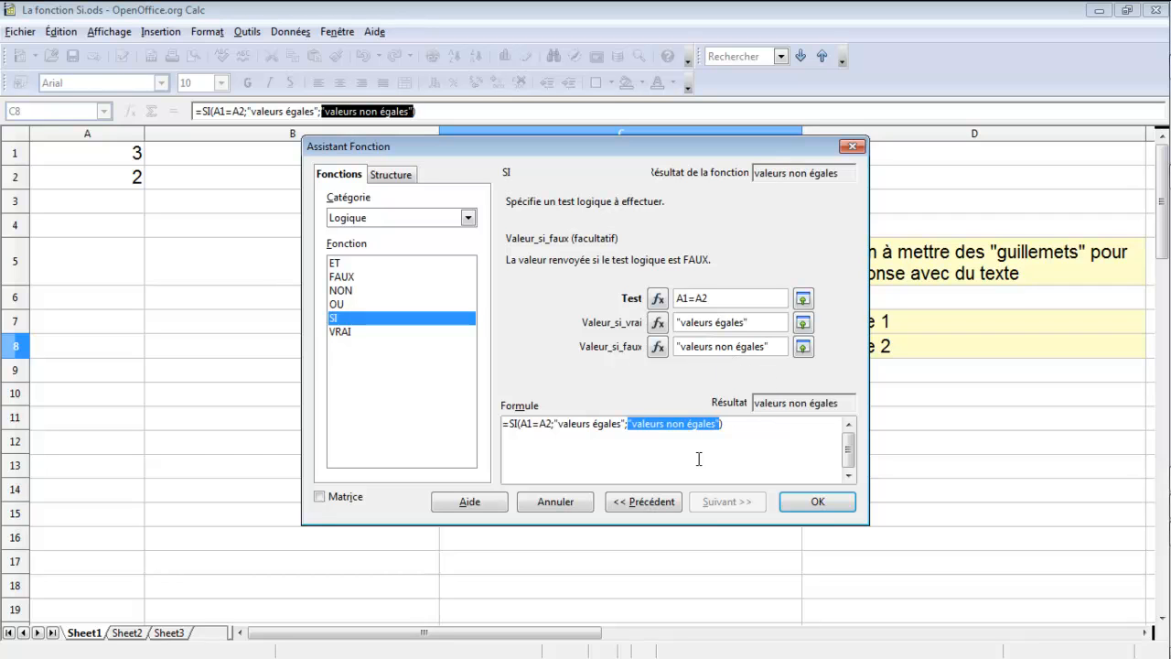
left_click(806, 509)
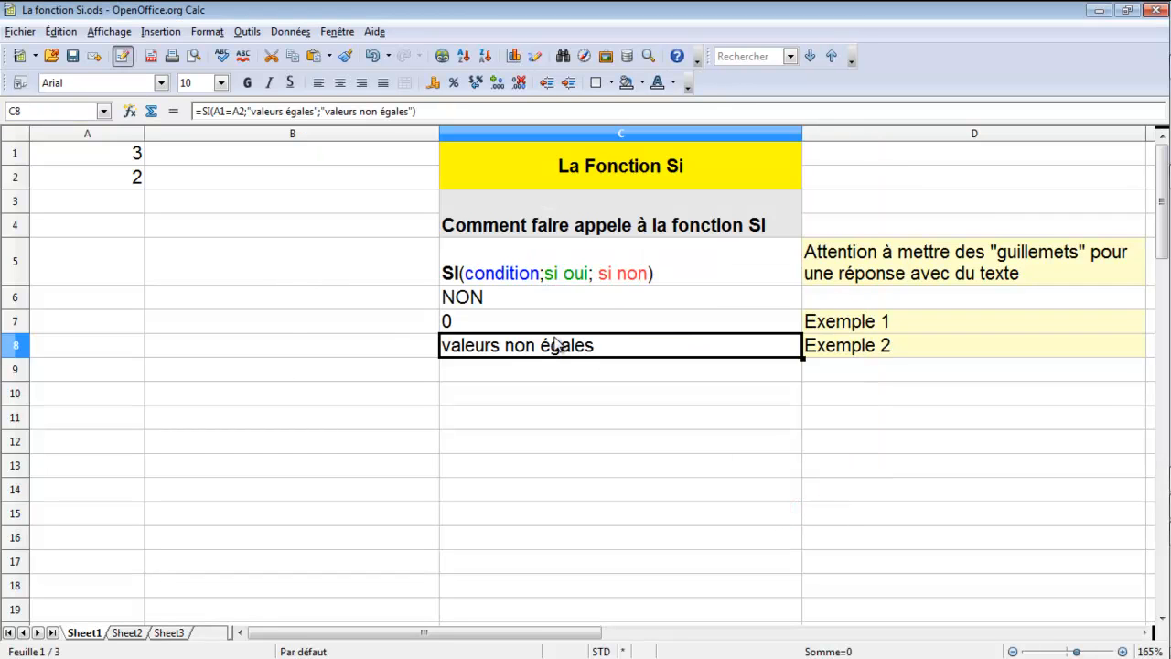
- Set the value of cell A2 to 3
left_click(126, 175)
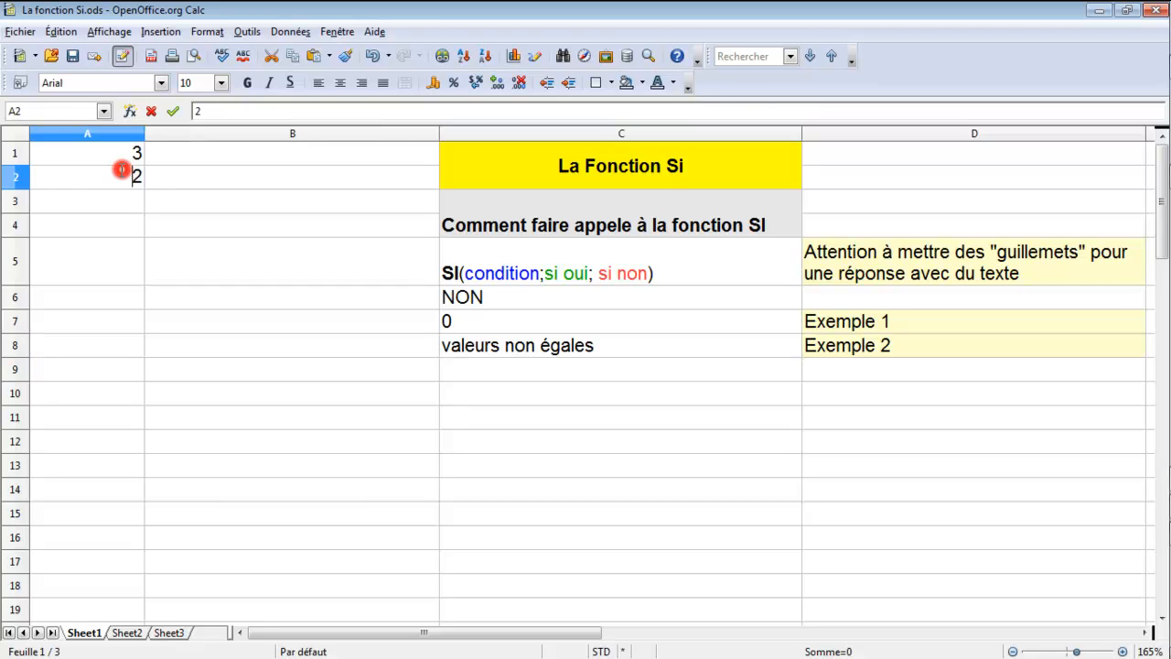
type("3")
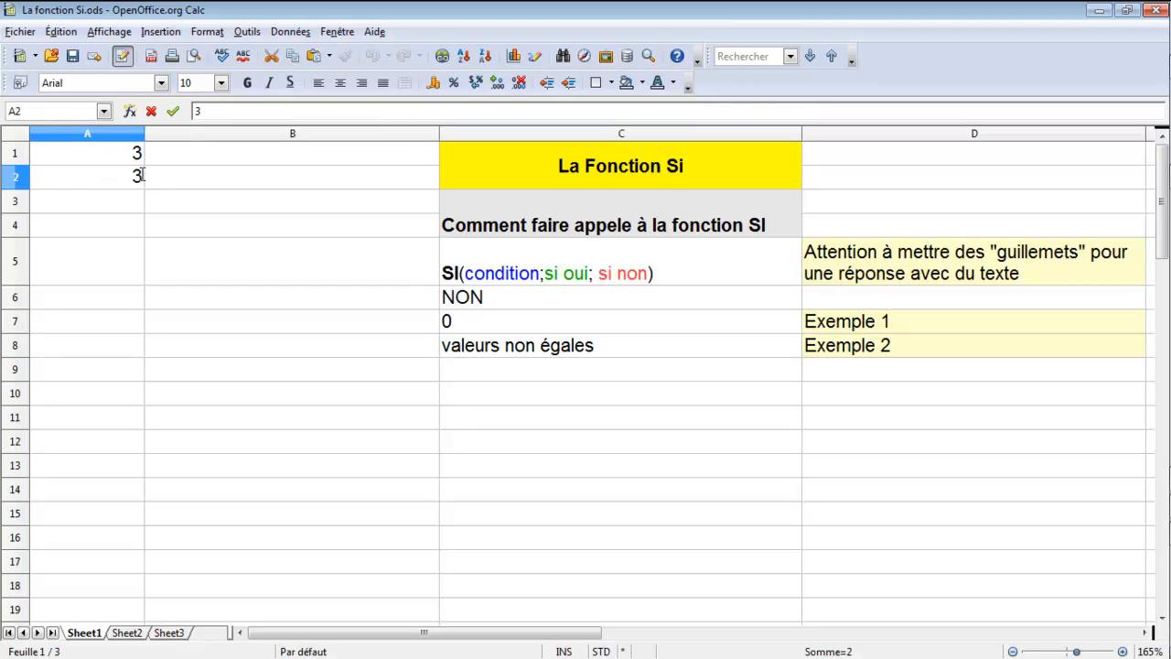
key("Return")
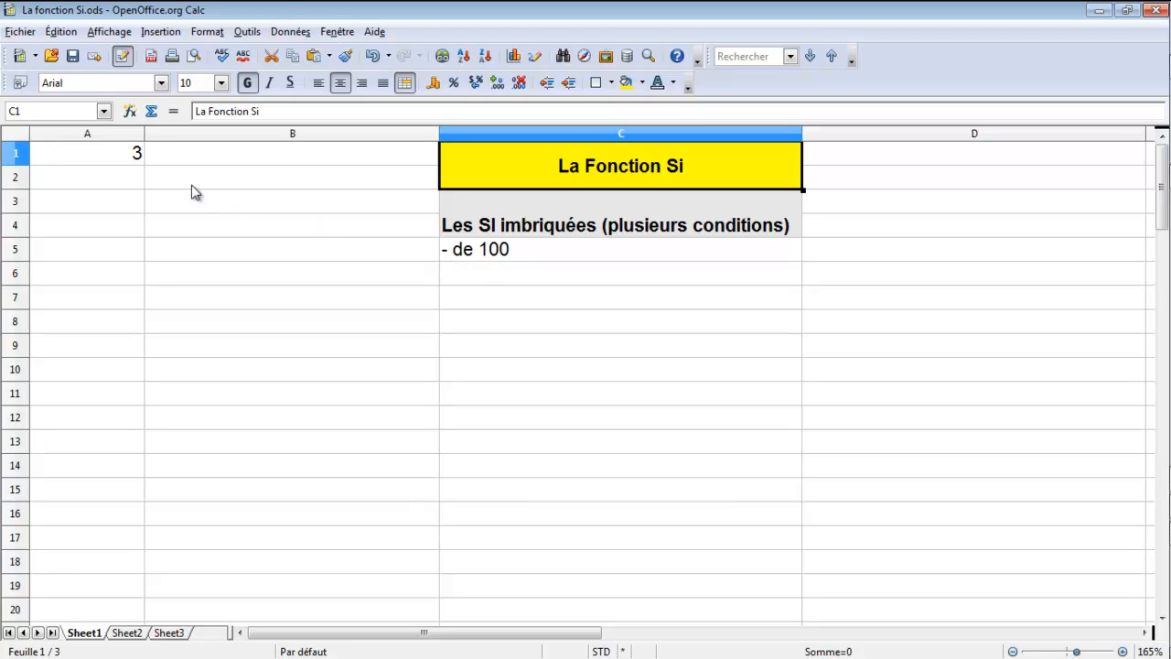
- Set the value of cell A1 to 101 to test the nested SI formula in C5
double_click(116, 153)
left_click_drag(116, 152, 151, 153)
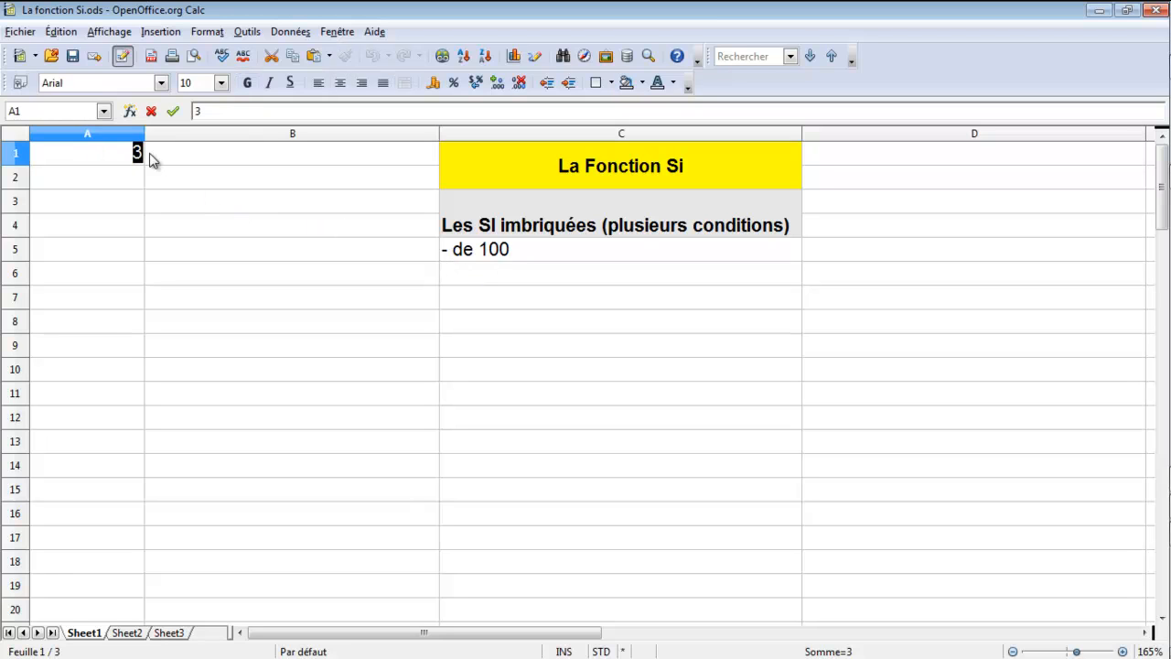
type("101")
key("Return")
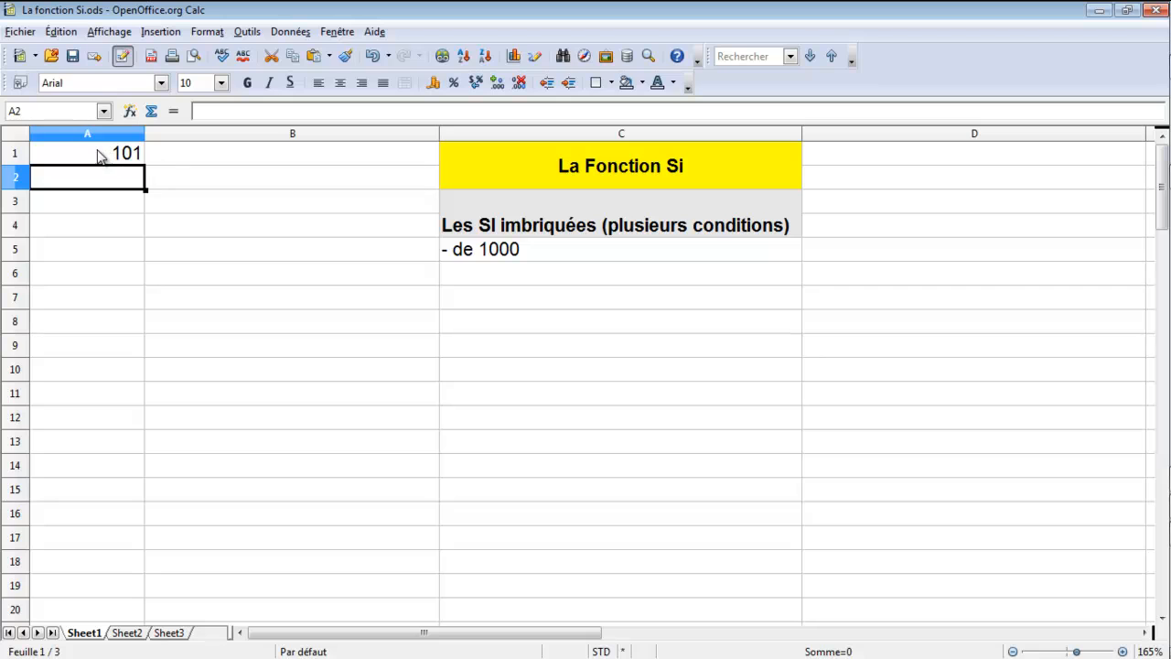
- Change the value of cell A1 to 1001 to test the last condition of the nested SI formula
double_click(99, 152)
left_click(115, 152)
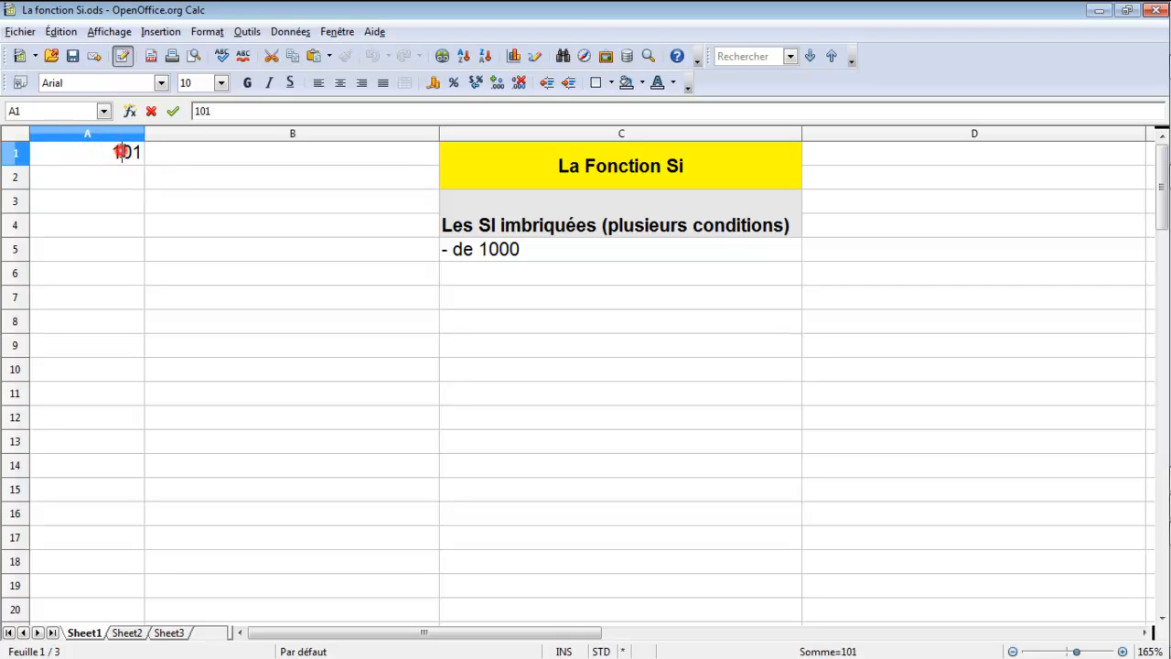
type("0")
key("Return")
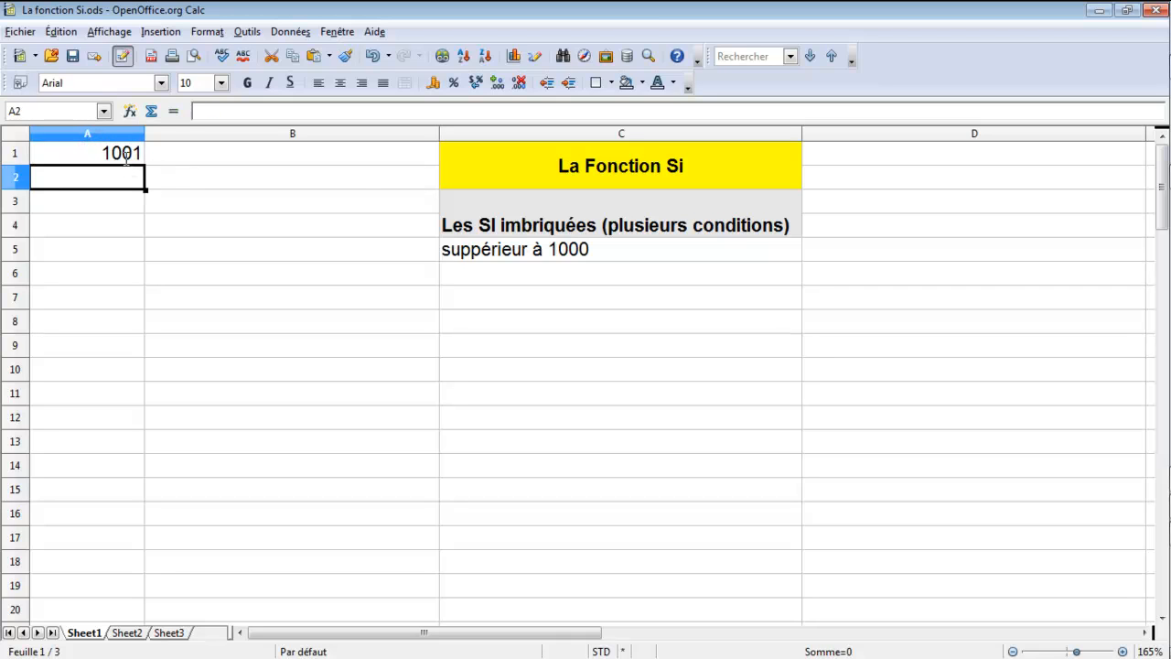
- Open the nested SI formula in cell C5 to review its three conditions and leave it as it is
left_click(472, 254)
double_click(471, 251)
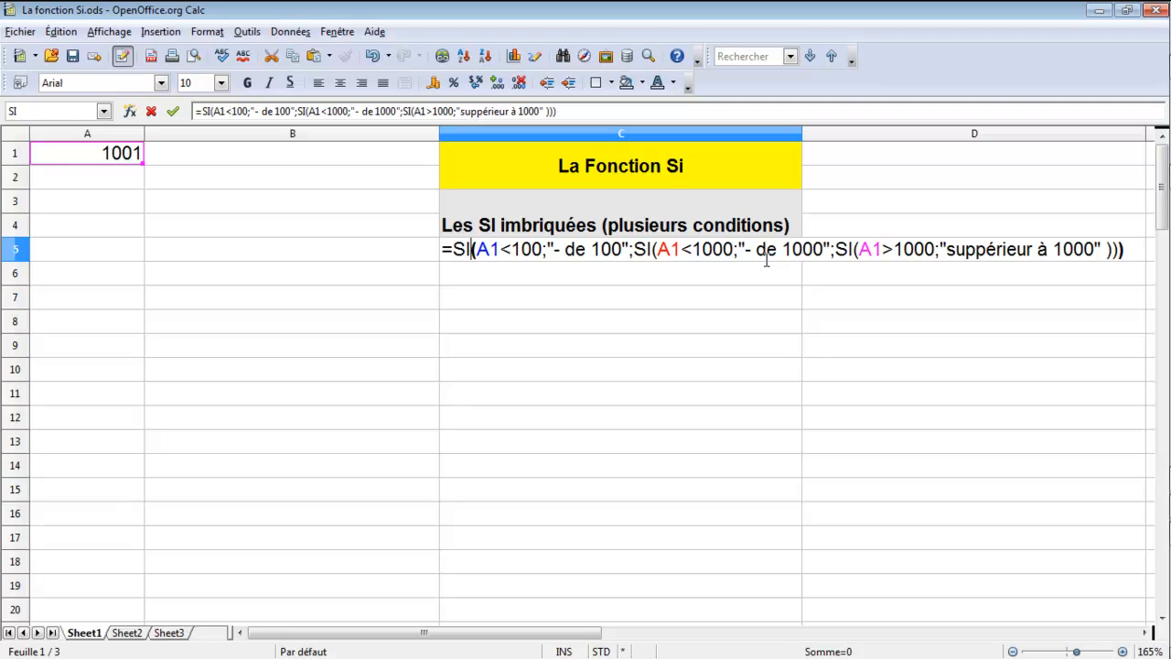
key("Return")
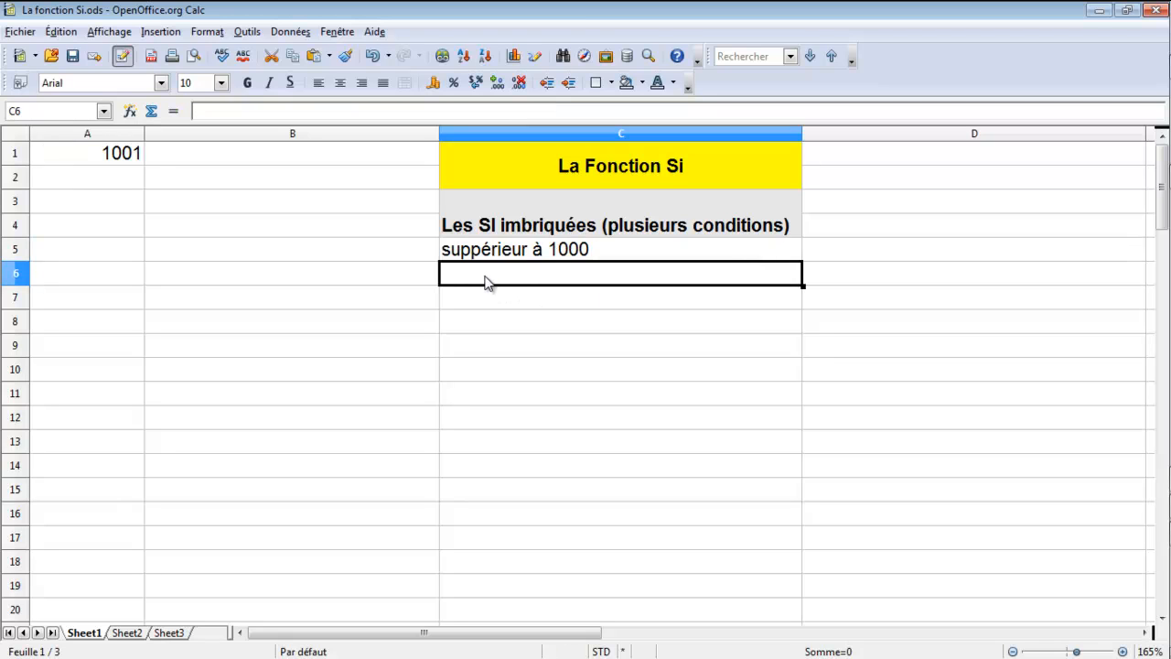
- Start an SI formula in cell C6 with the function wizard, picking SI from the list of all functions
left_click(130, 111)
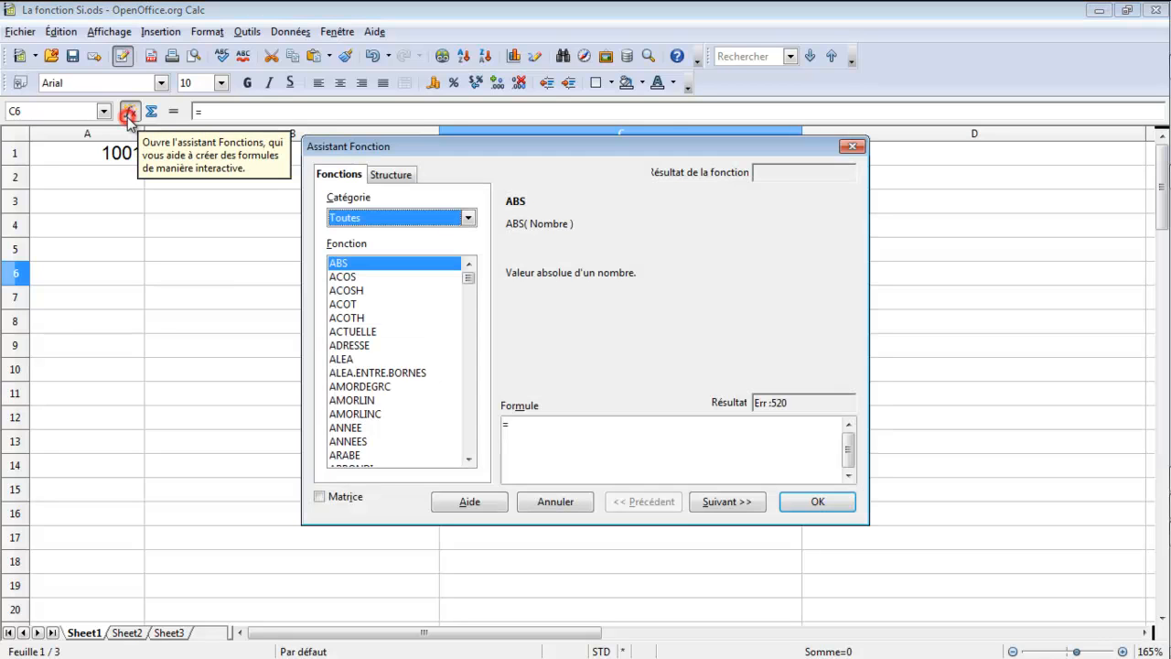
left_click(364, 346)
key("s")
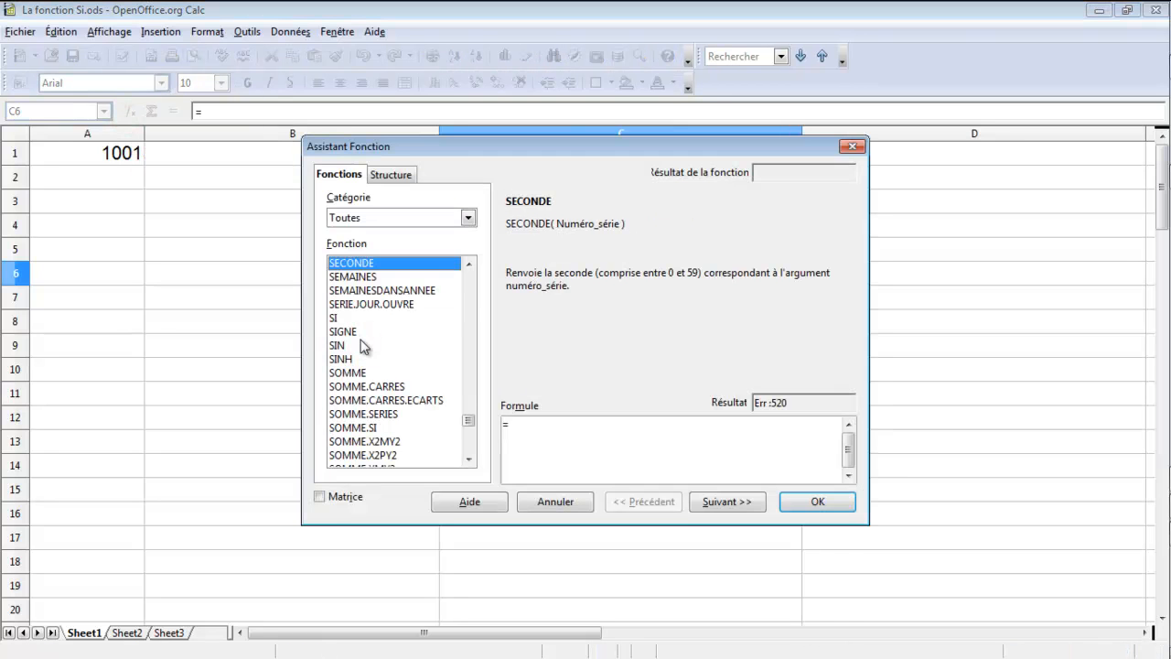
left_click(338, 320)
double_click(339, 319)
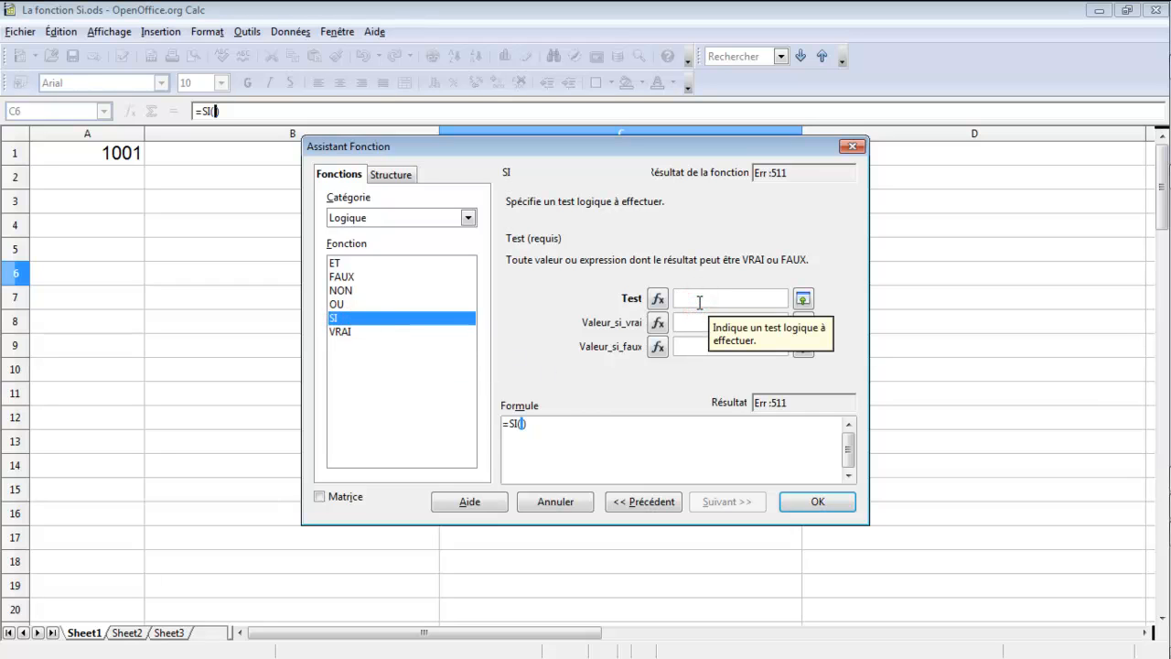
- Set the Test argument of the SI function to A1<10 and Valeur_si_vrai to rep1
type("A1")
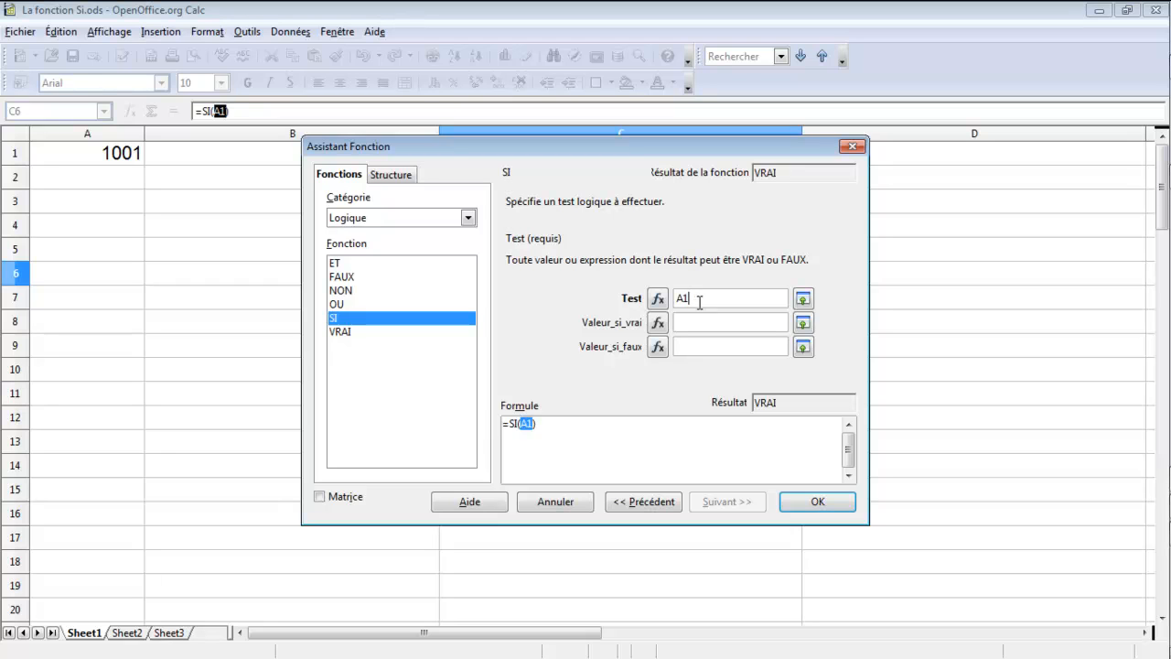
type("<")
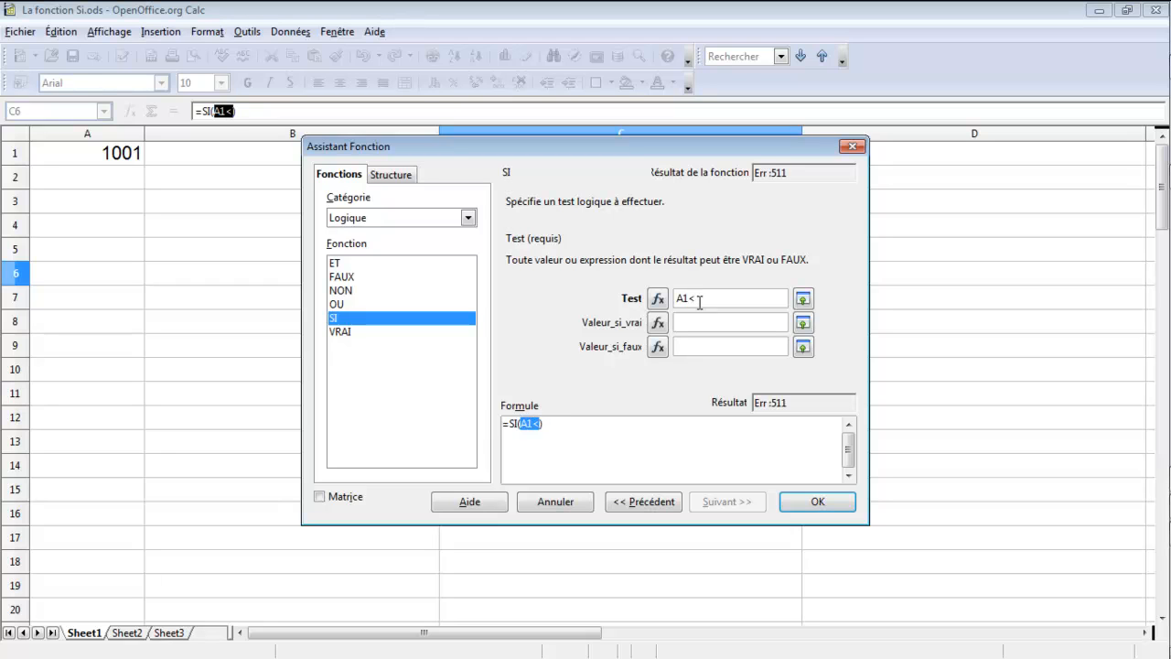
type("10")
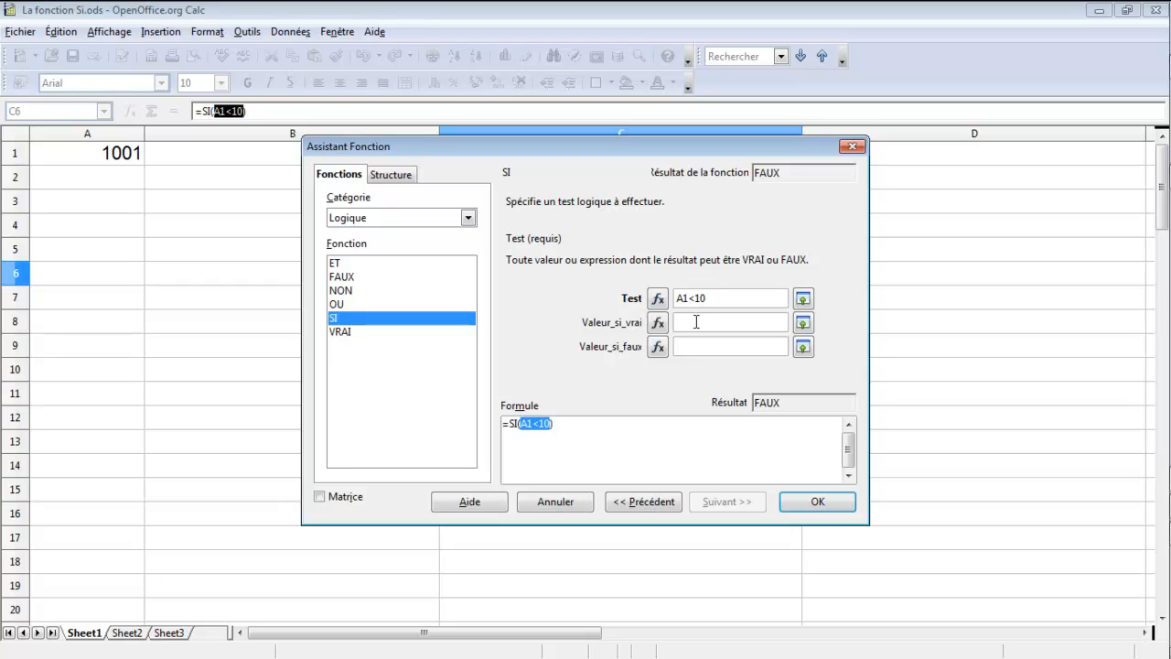
left_click(705, 323)
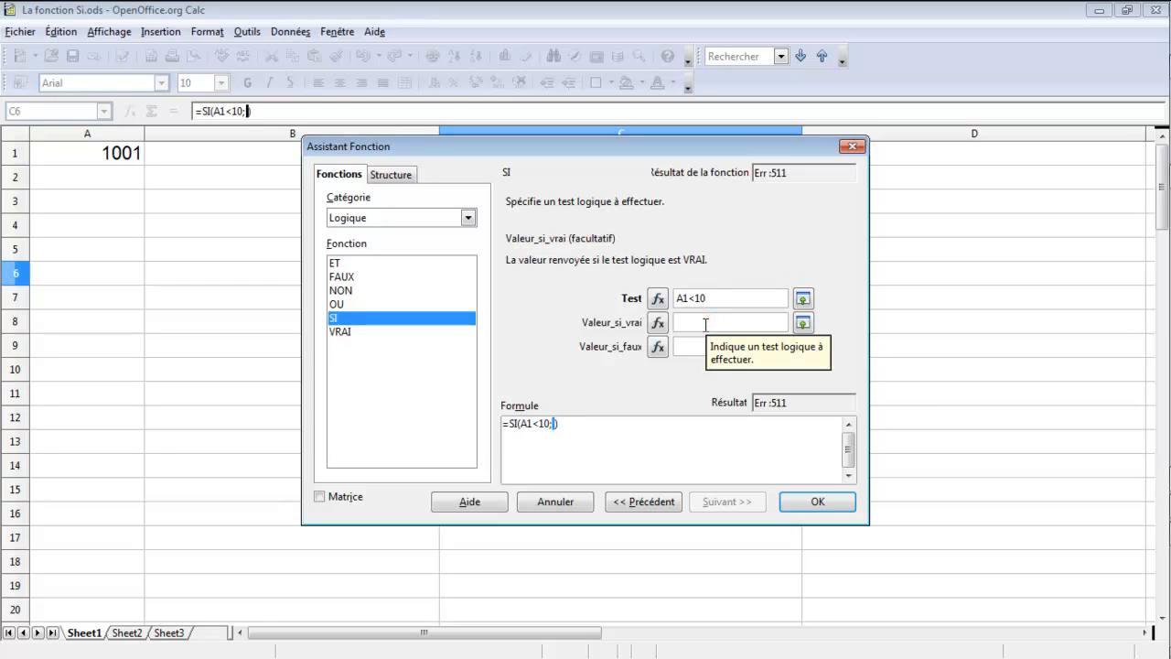
type("rep1")
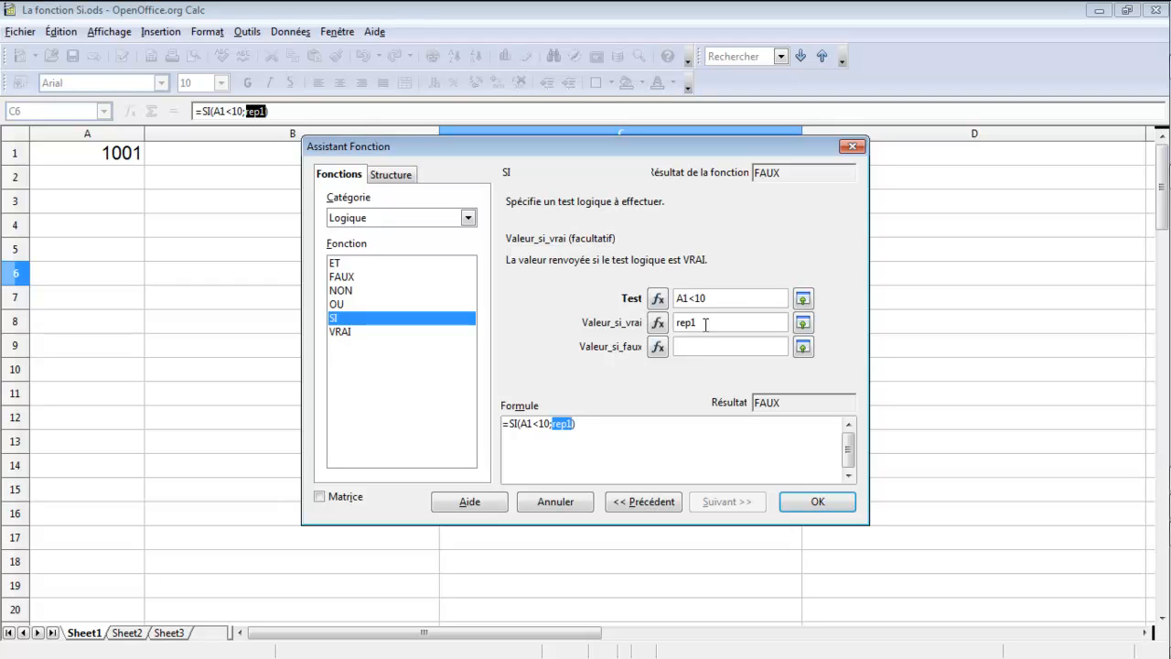
- Nest a second SI function as the Valeur_si_faux argument and enclose rep1 in quotation marks within the formula
left_click(688, 347)
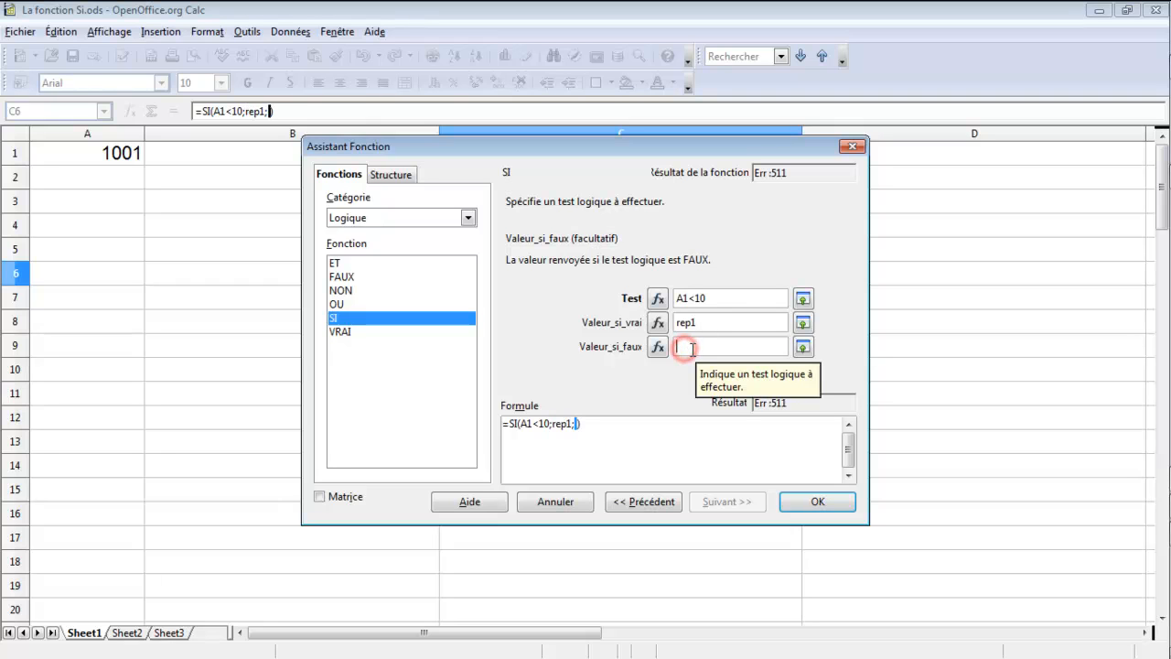
double_click(348, 319)
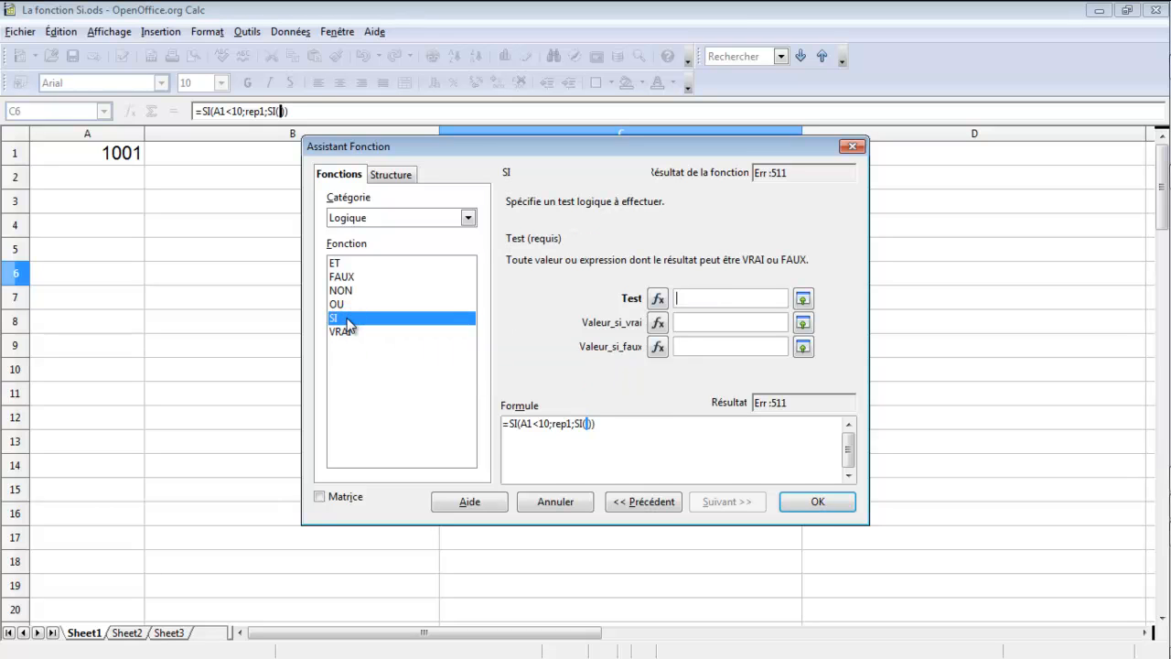
left_click(567, 424)
type("\"")
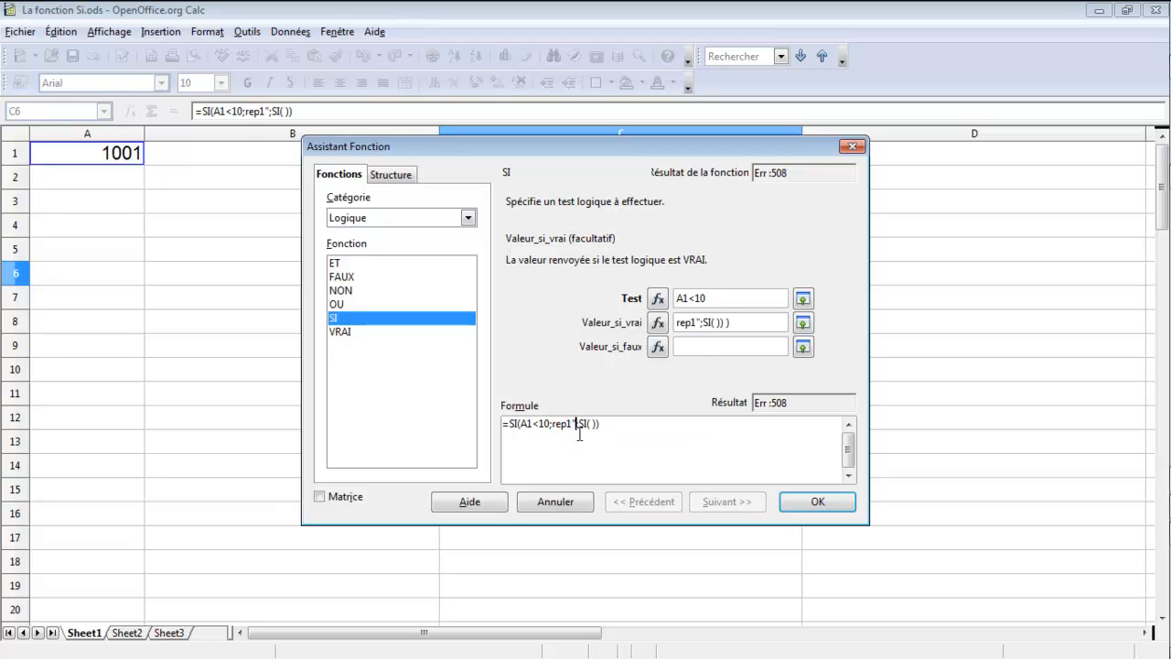
key("Left")
key("Left")
key("Left")
type("\"")
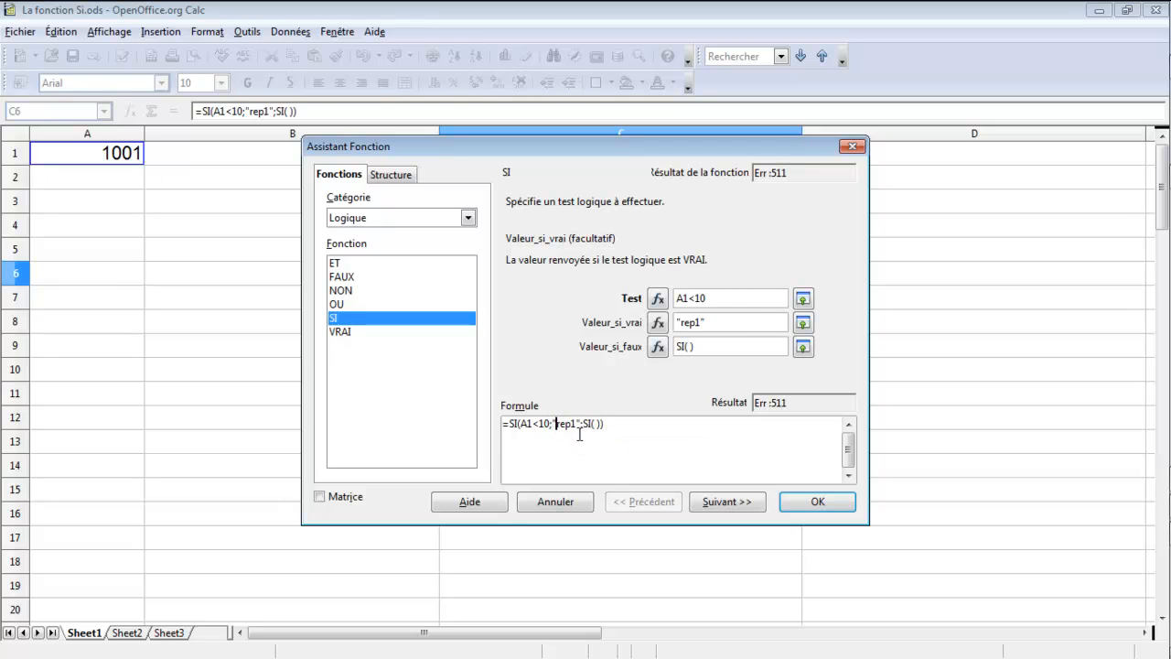
left_click(594, 425)
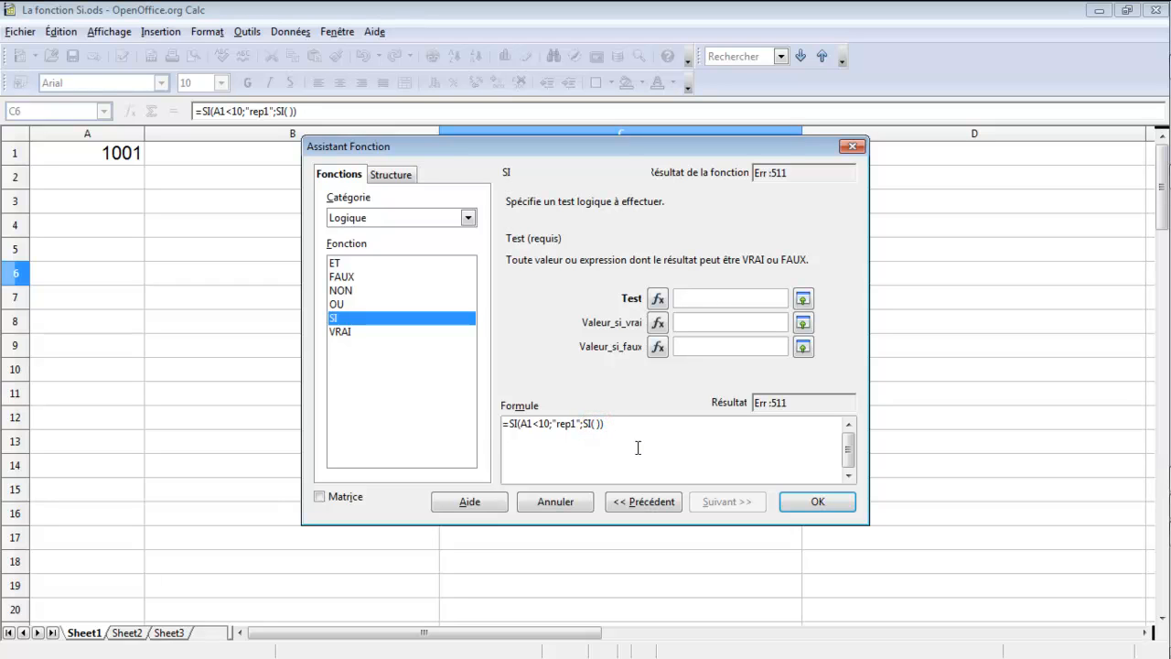
- Set the Test argument of the nested SI to A1<100 and its Valeur_si_vrai to "rep2" in quotation marks
left_click(695, 297)
type("A1")
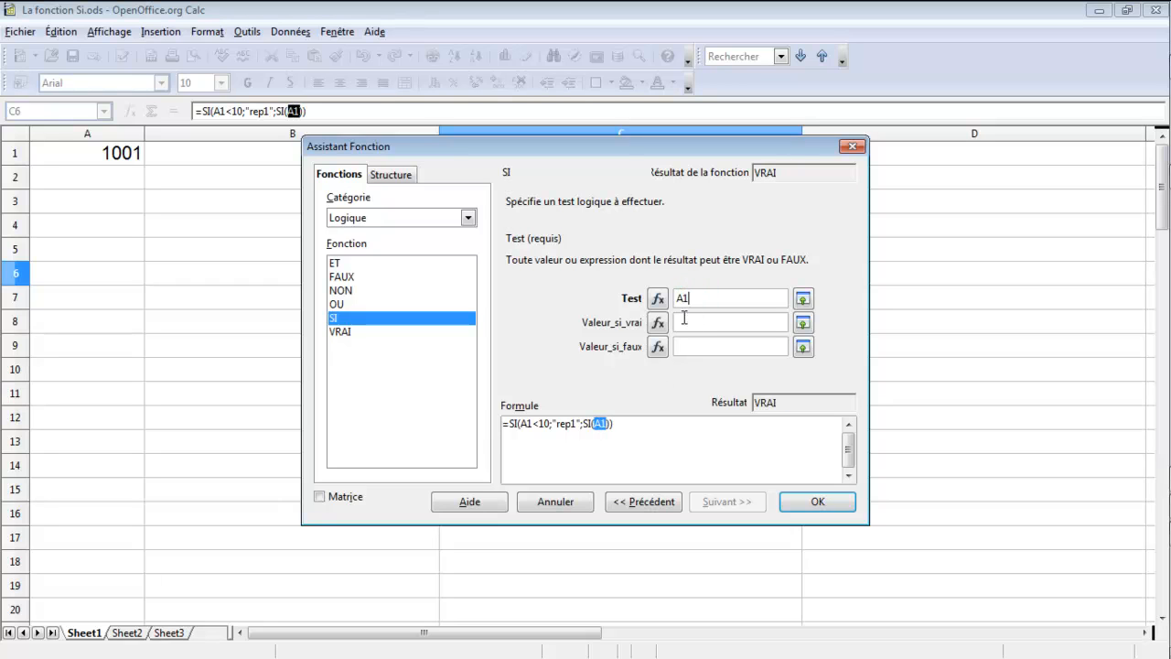
type("<")
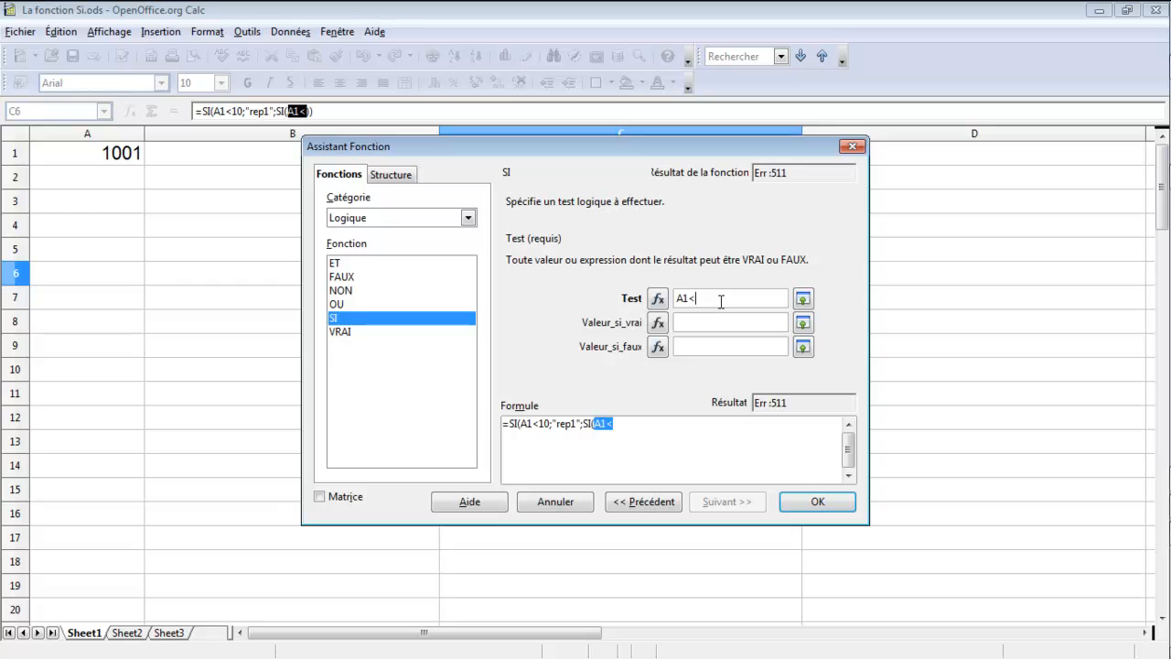
type("10")
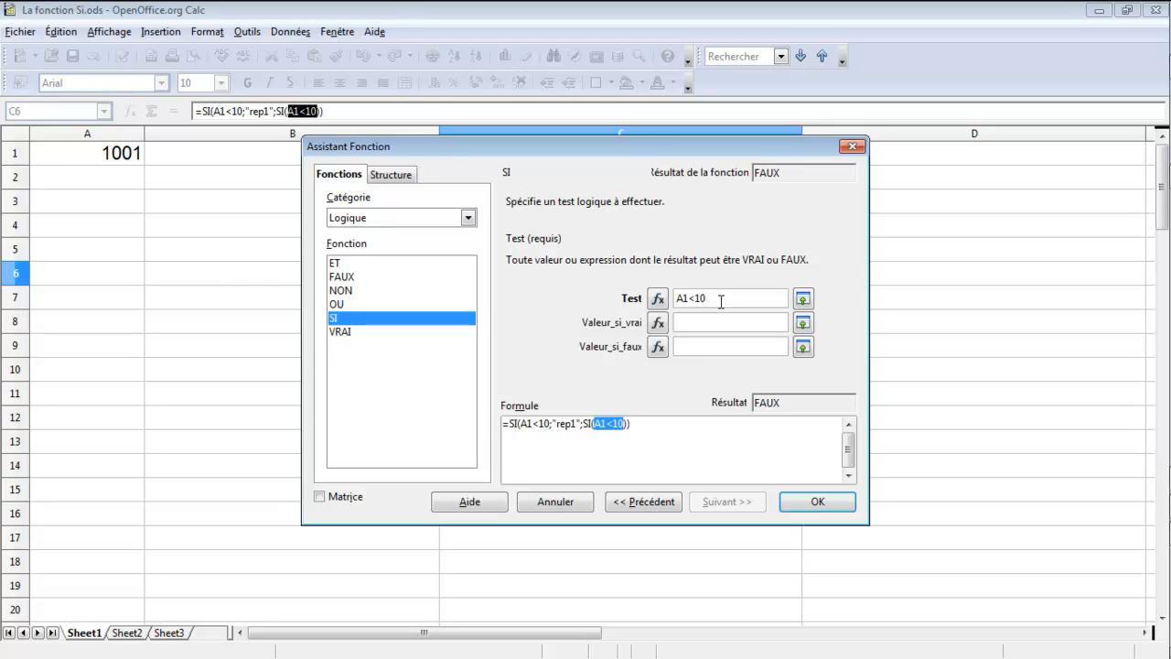
type("0")
left_click(706, 322)
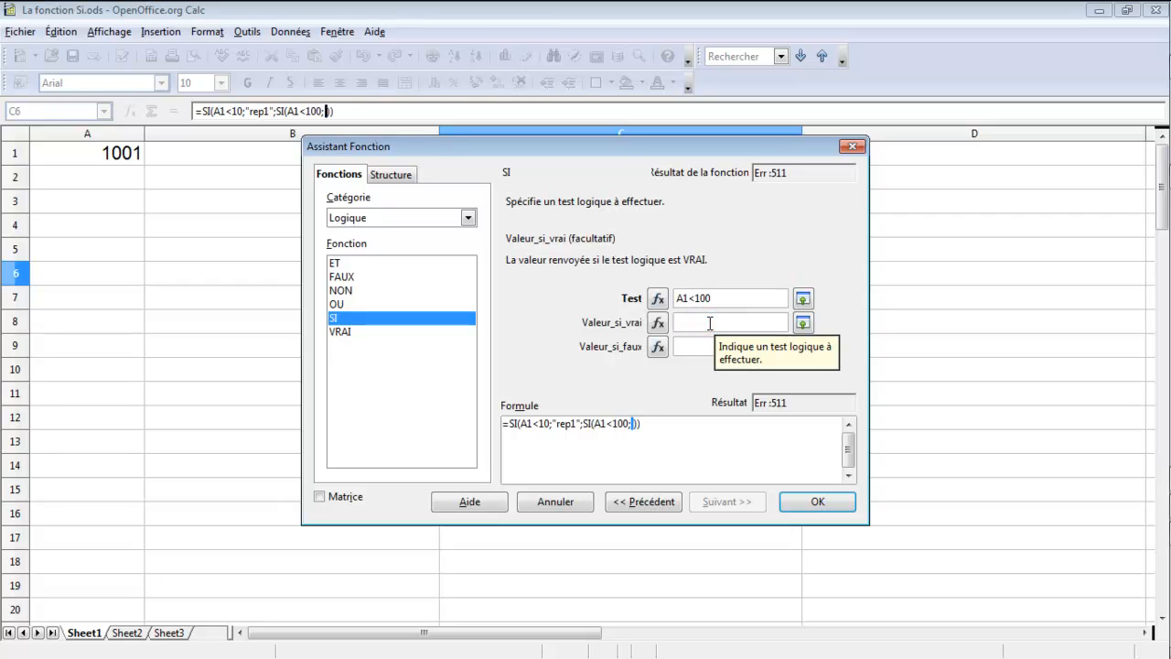
type("\"rep")
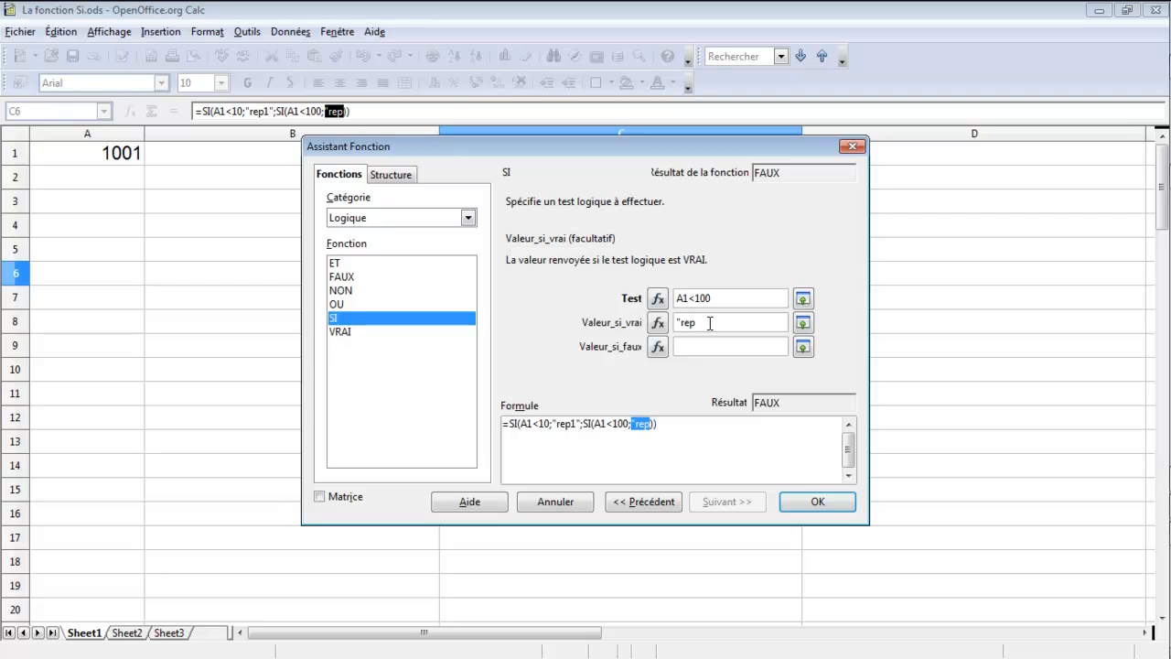
type("2\"")
- Nest a third SI function as the second SI's Valeur_si_faux argument and set its Test to A1>100
left_click(690, 347)
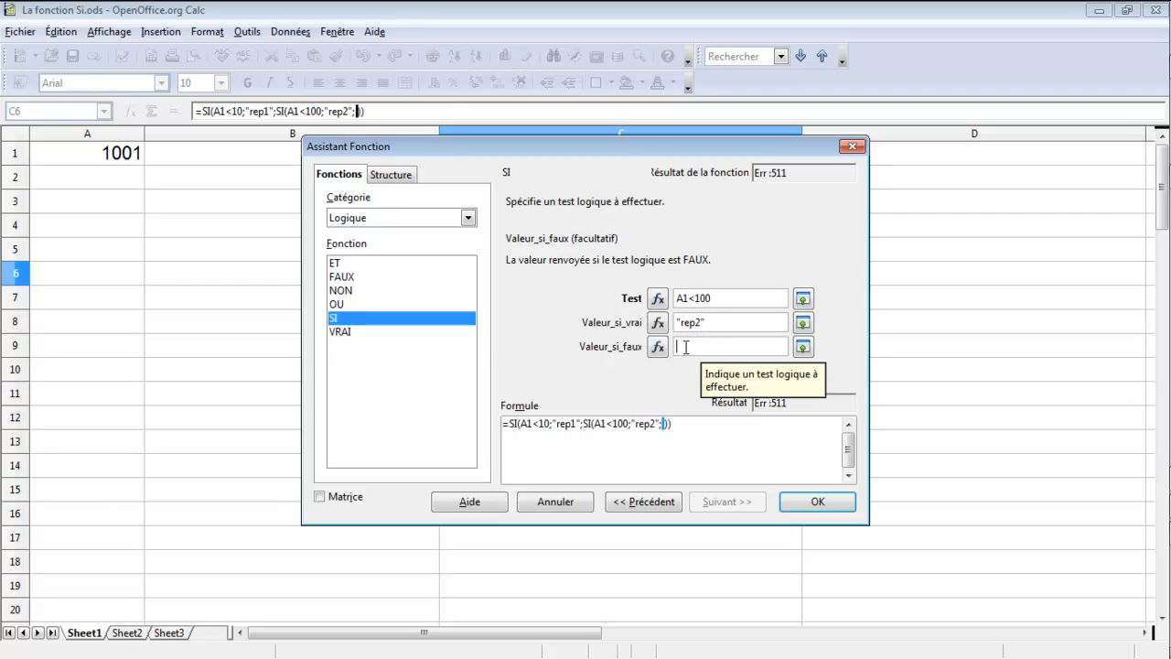
double_click(343, 316)
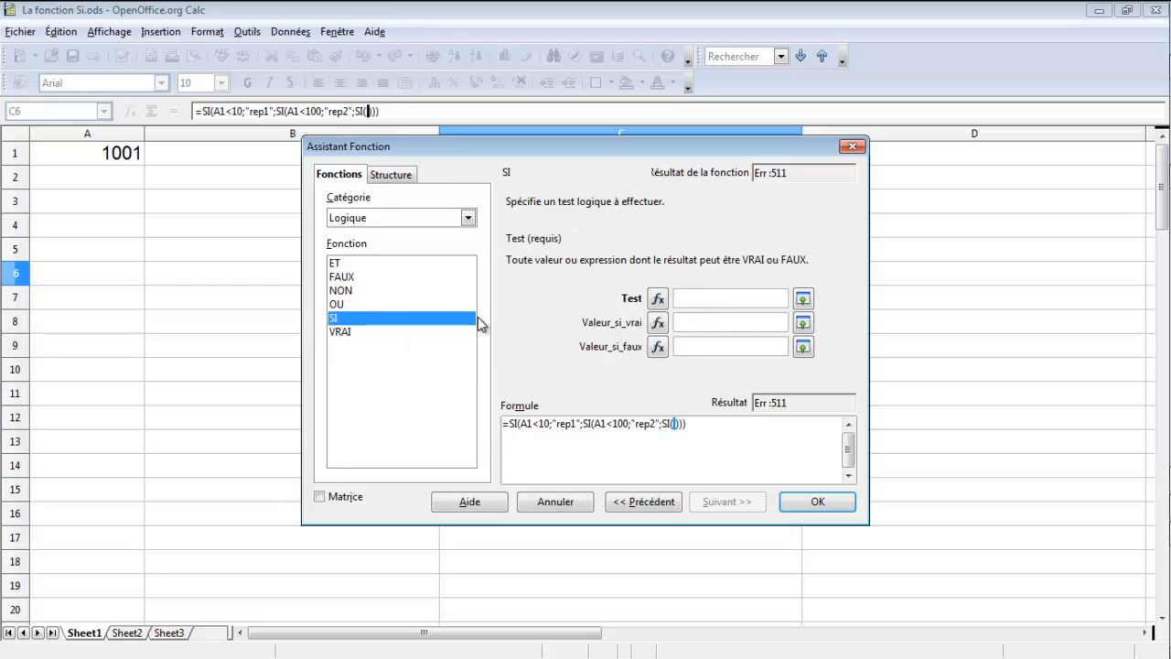
type("A1")
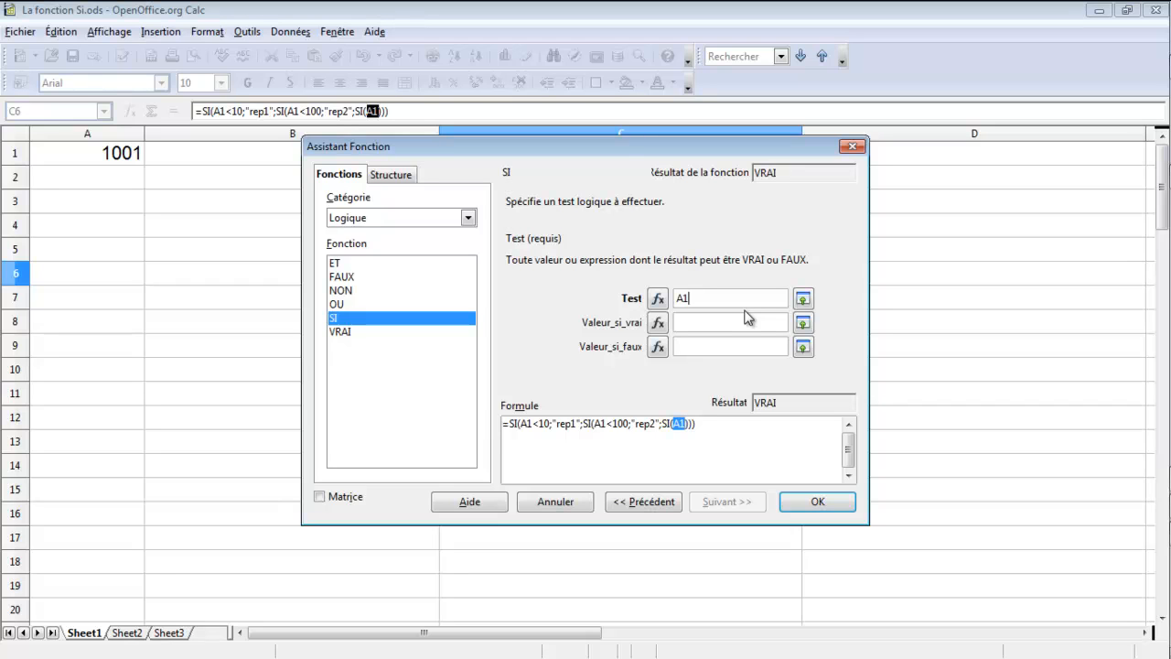
type(">")
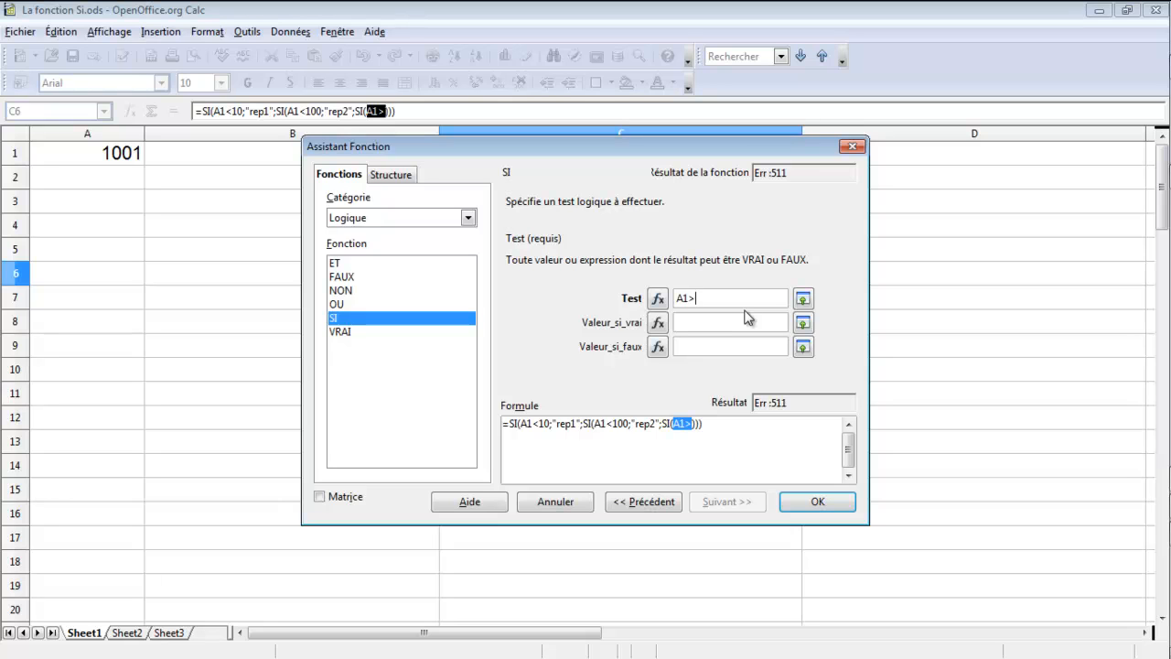
type("100")
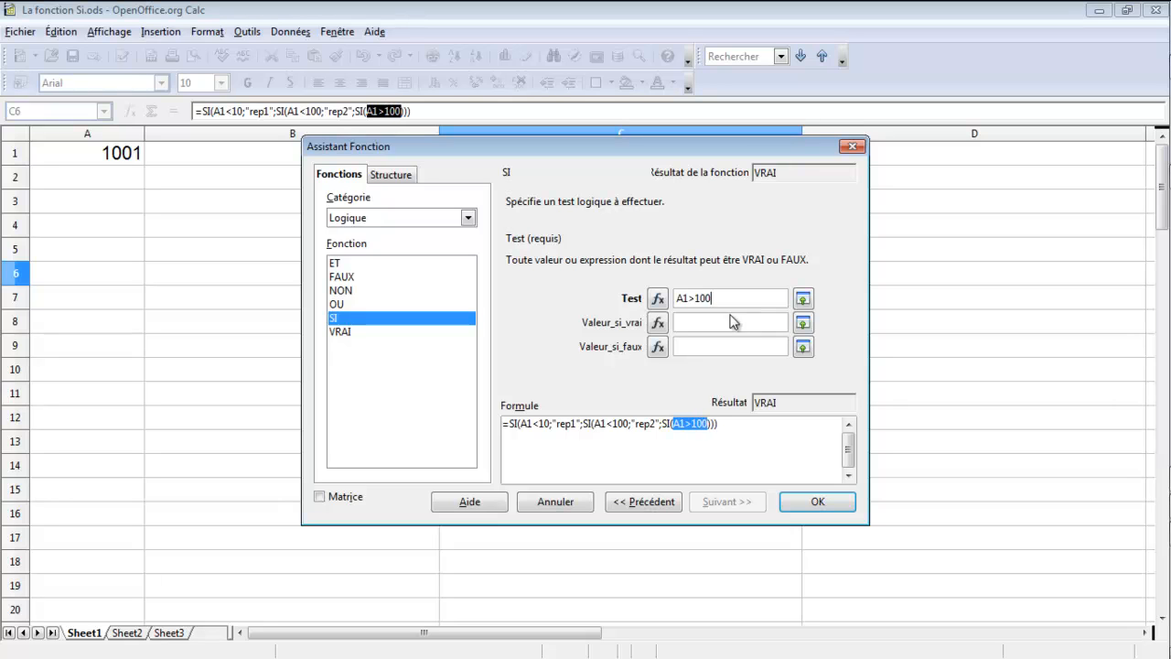
- Set the third SI's Valeur_si_vrai to "rep3" in quotation marks and enter the finished formula in C6
left_click(729, 321)
type("re")
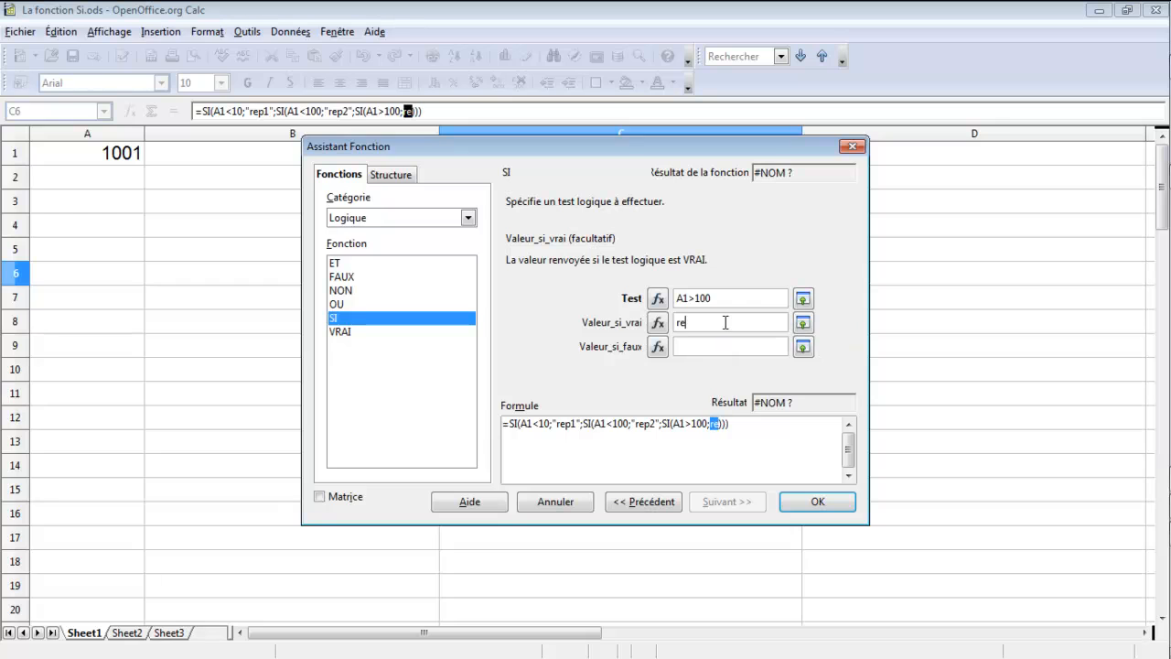
type("p3\"")
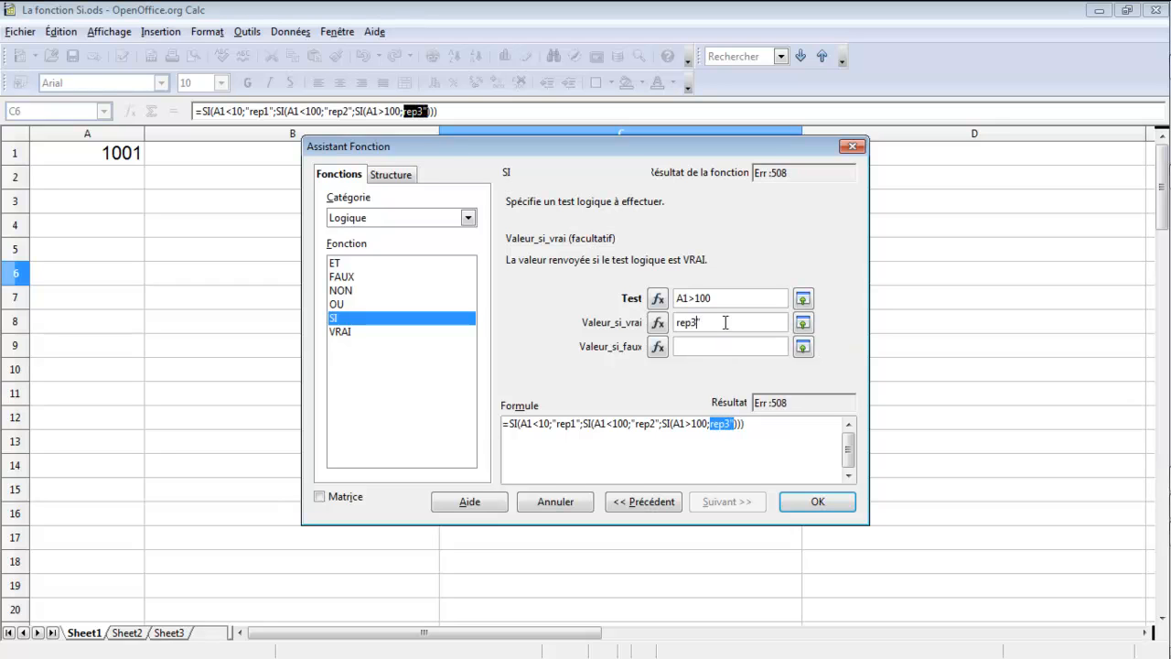
key("Home")
type("\"")
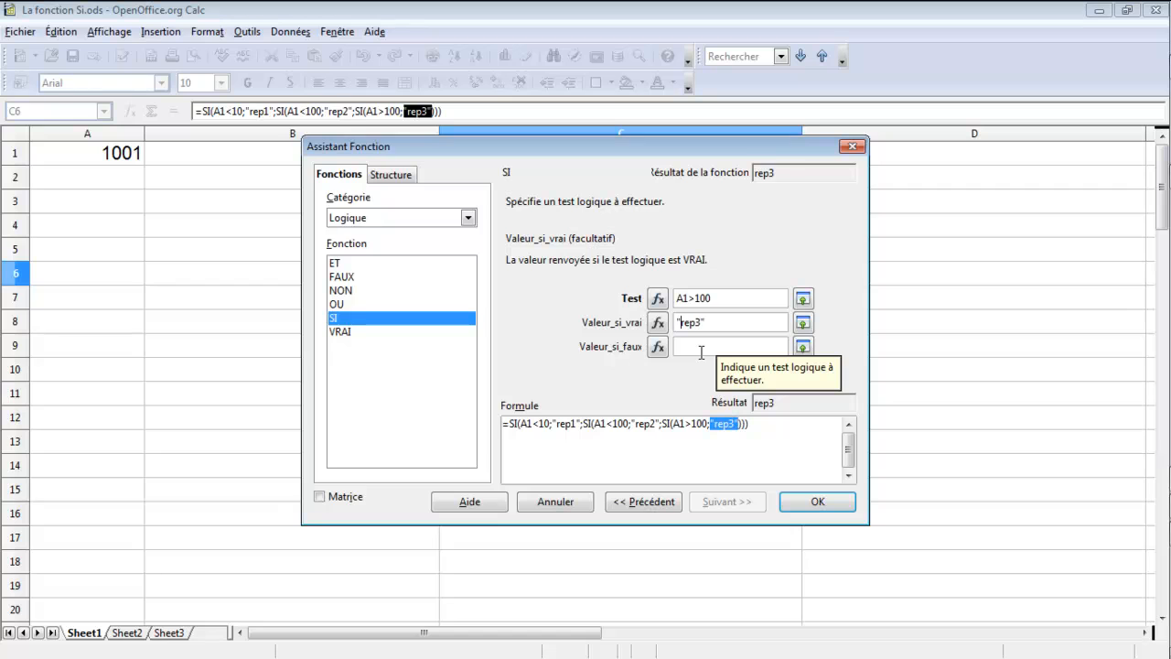
left_click(816, 499)
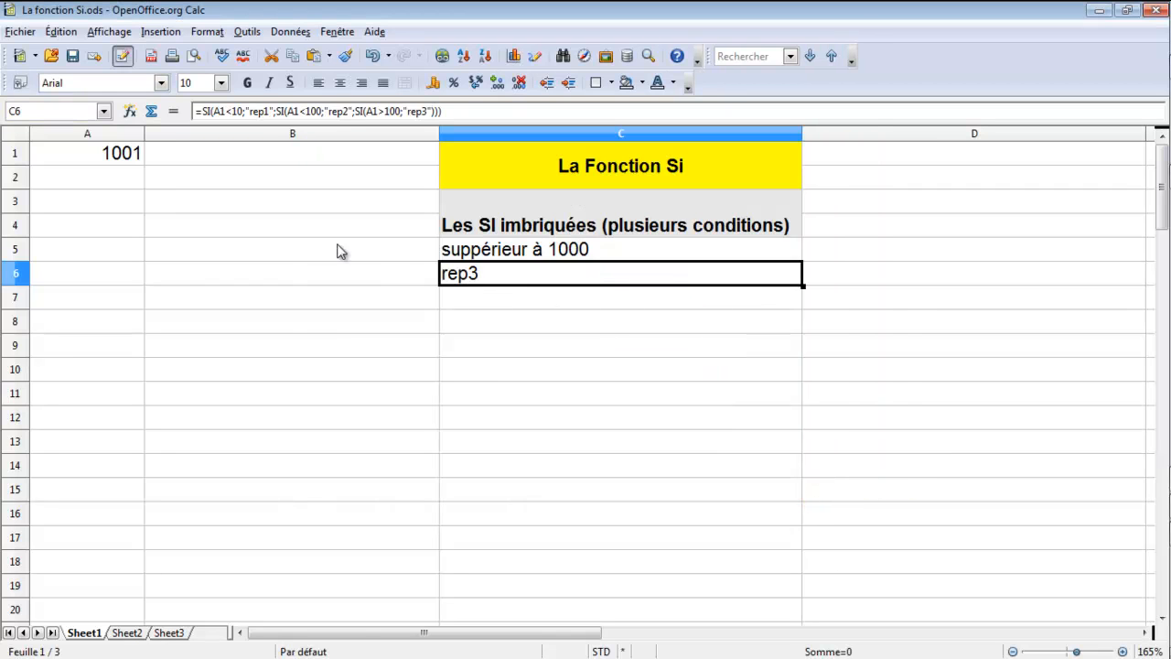
- Set cell A1 to 800 to test the nested SI formulas
double_click(96, 153)
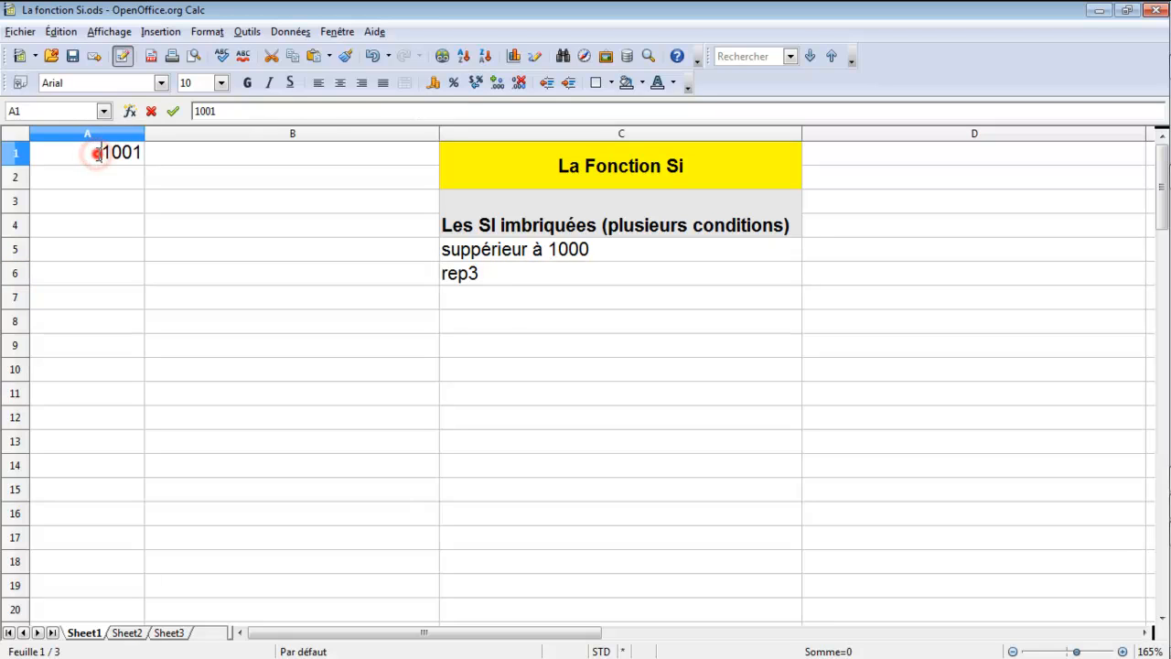
left_click_drag(96, 154, 139, 153)
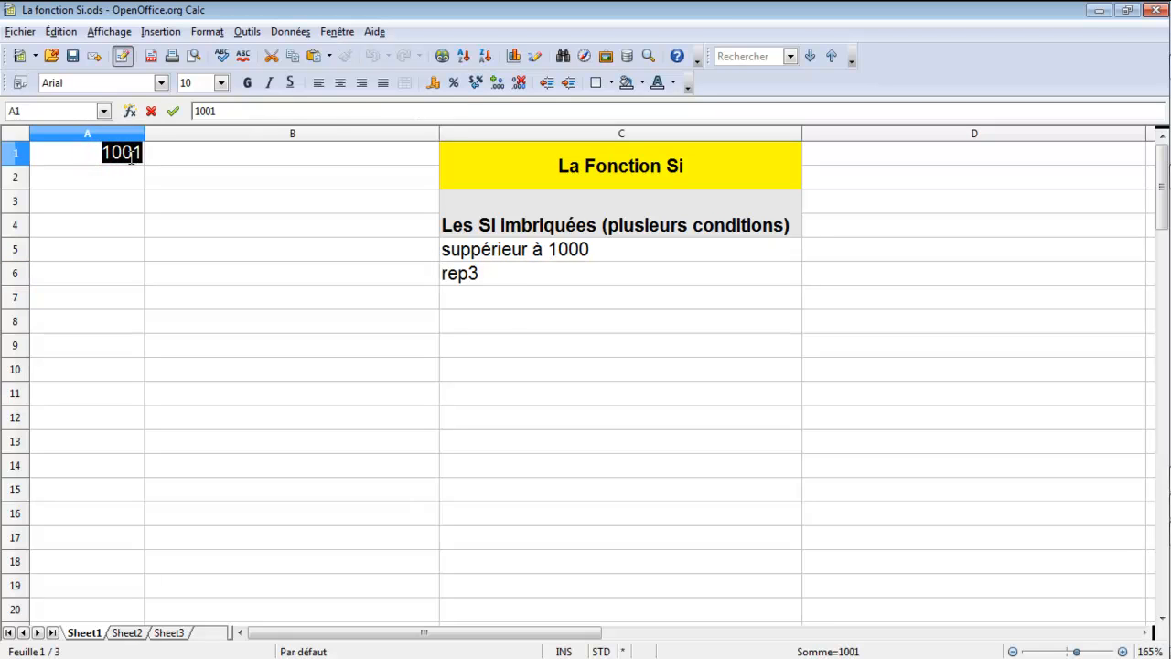
type("800")
key("Return")
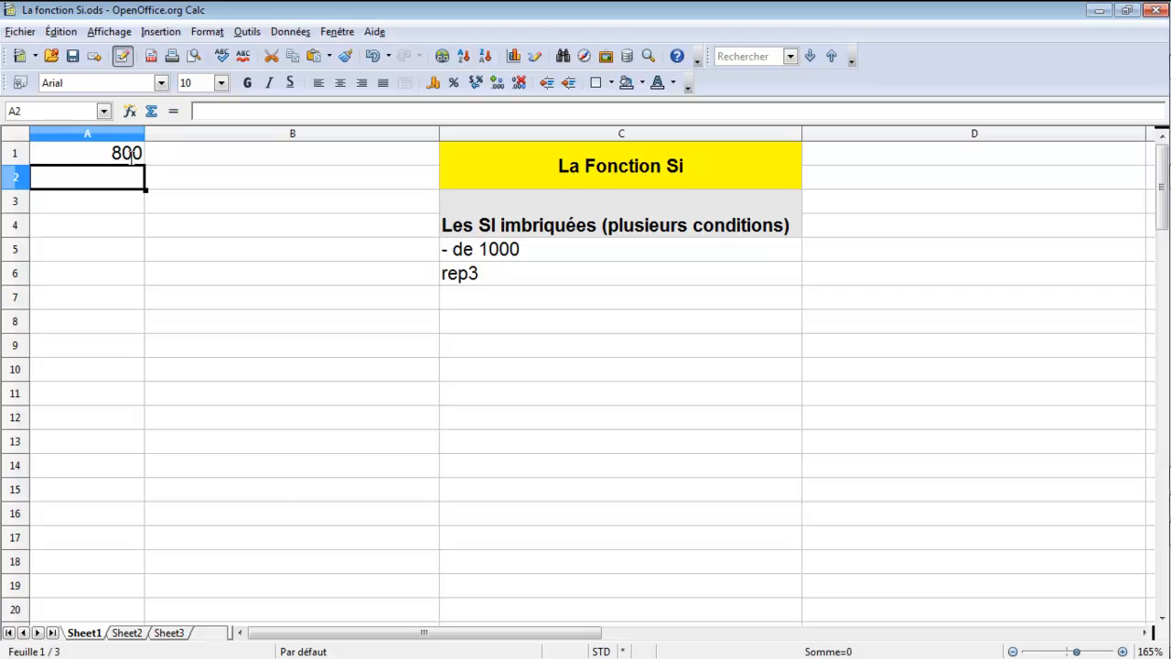
- Replace the test value in cell A1 with 10
double_click(102, 151)
left_click_drag(101, 152, 141, 155)
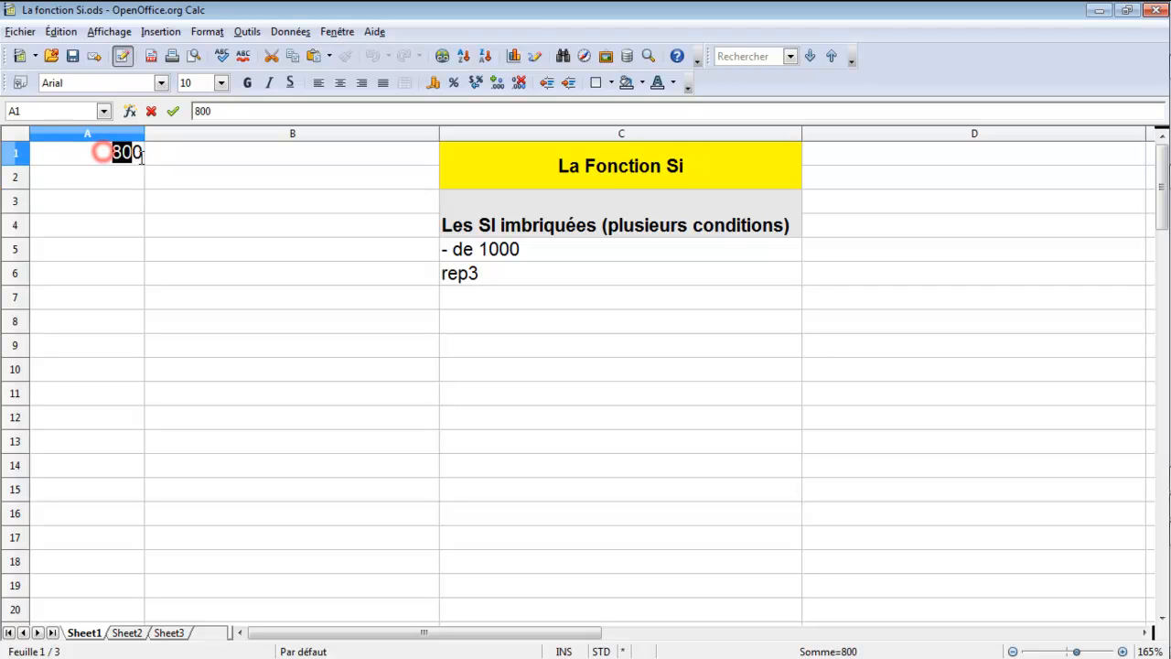
type("10")
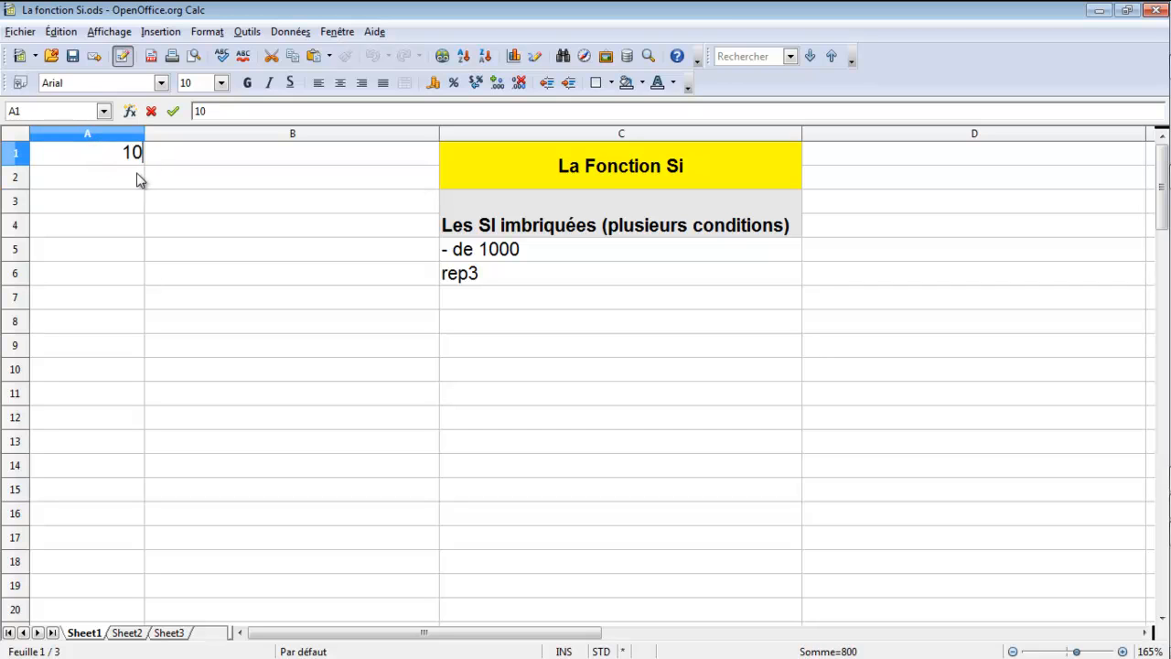
key("Return")
- Set cell A1 to 1 to test the first condition of the nested SI formulas
left_click(104, 154)
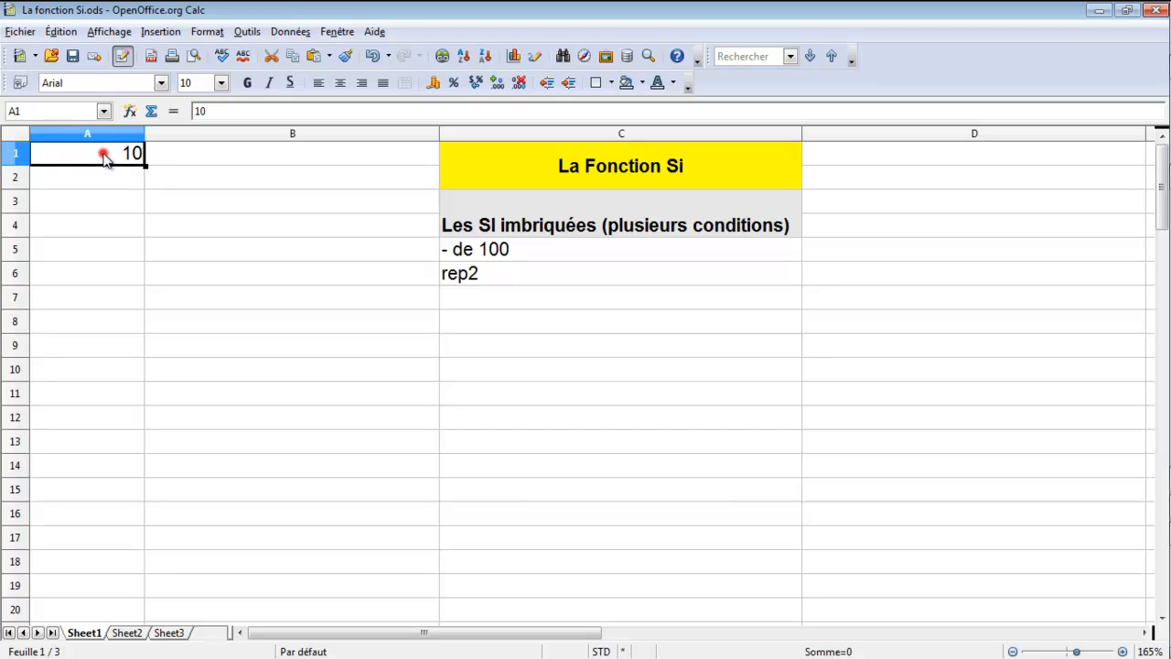
double_click(104, 154)
left_click_drag(104, 154, 145, 154)
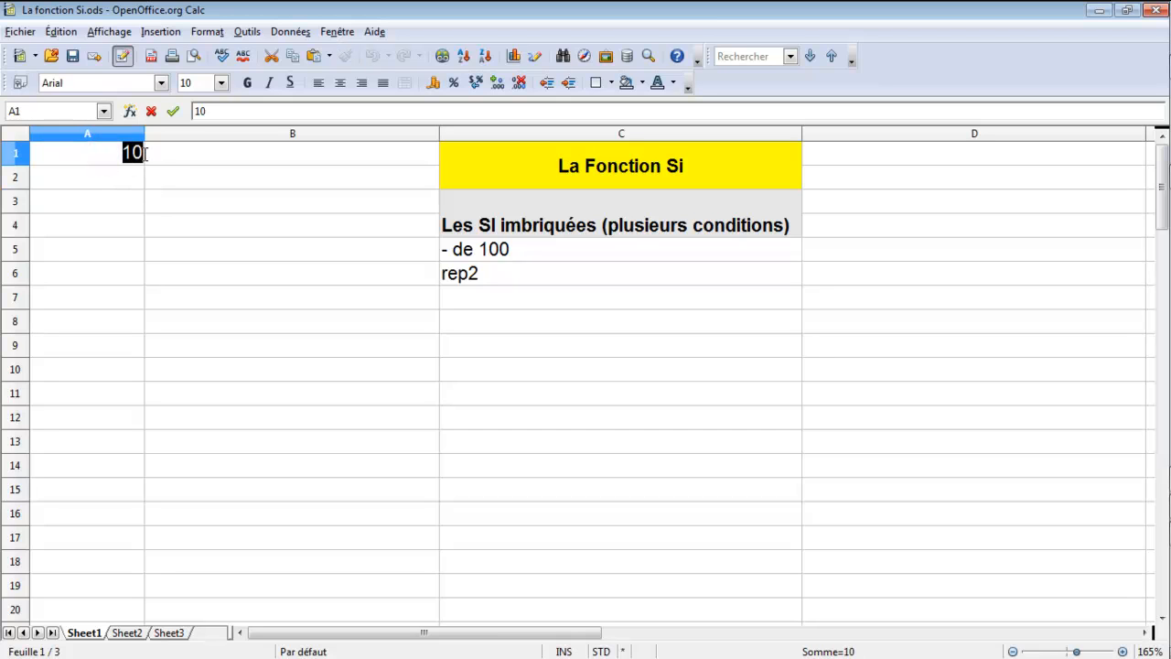
type("1")
key("Return")
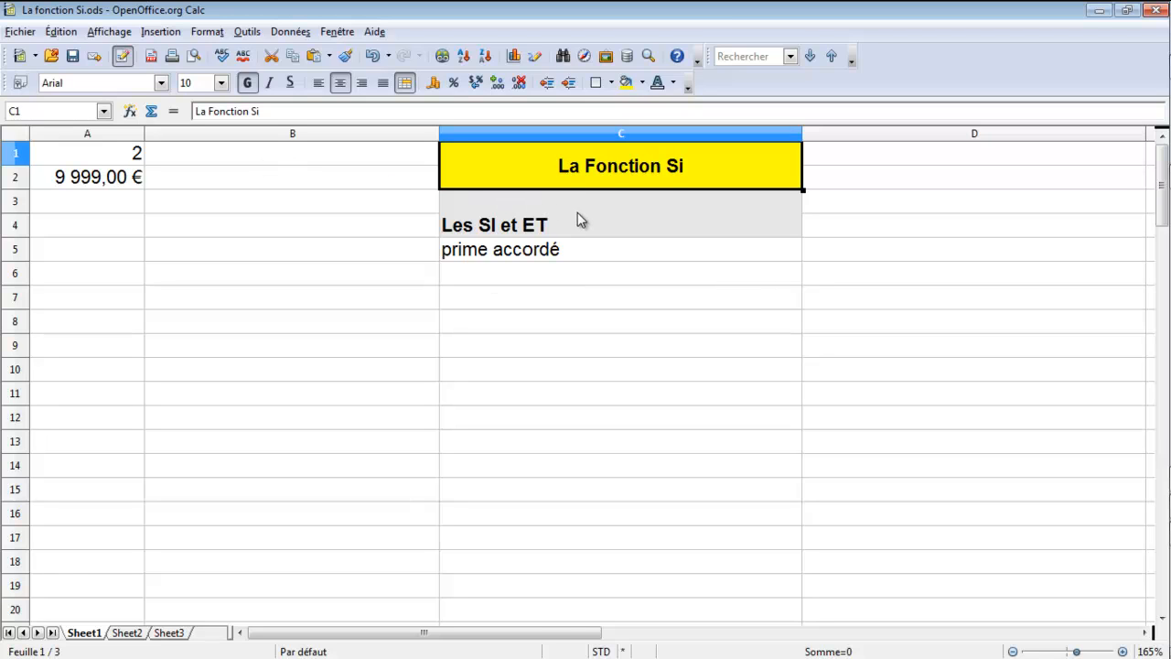
- Examine the combined SI and ET formula in cell C5 under the heading Les SI et ET
left_click(555, 256)
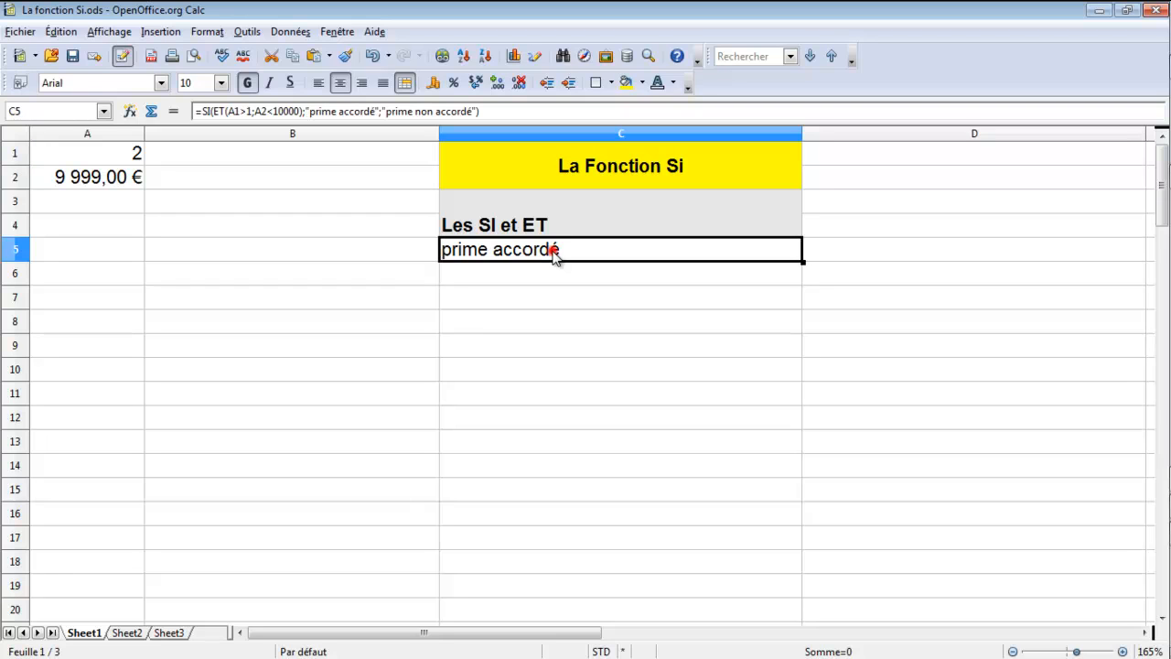
double_click(539, 249)
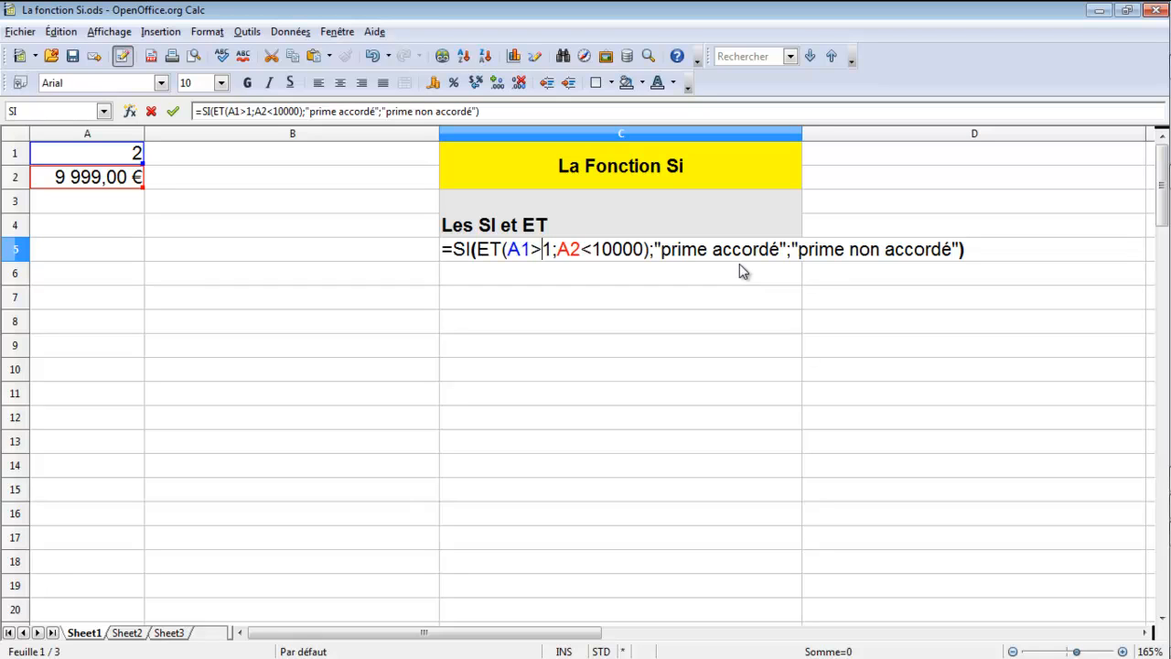
key("Return")
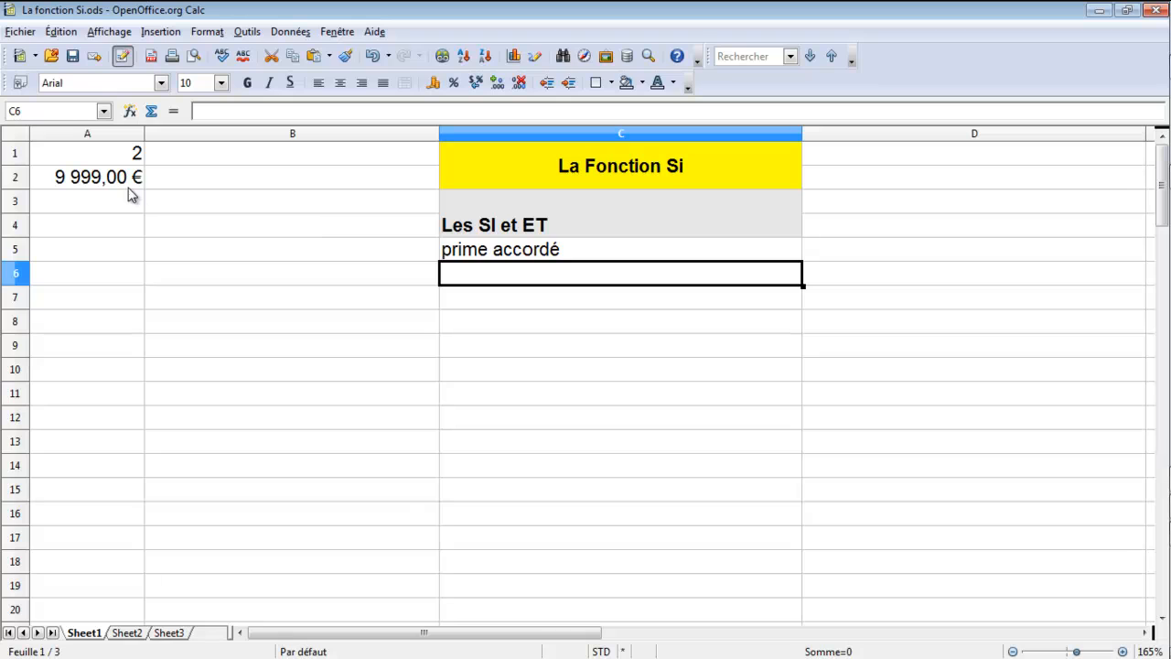
- Set cell A1 to 1 to test the ET condition on A1
left_click(136, 155)
double_click(136, 154)
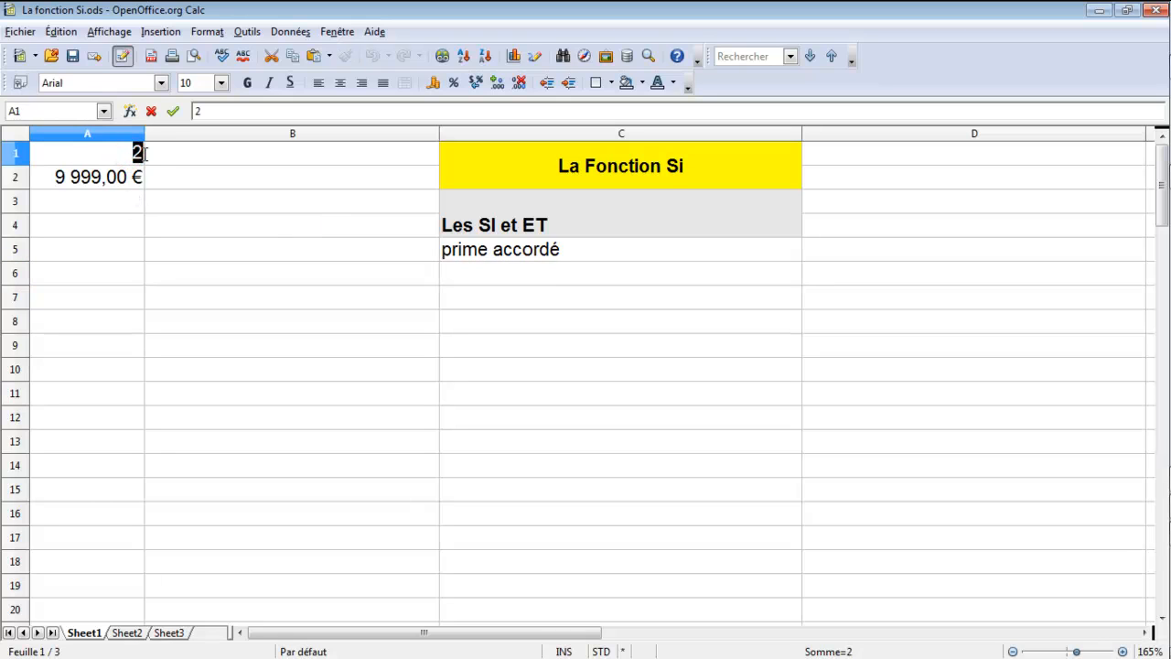
key("BackSpace")
type("1")
key("Return")
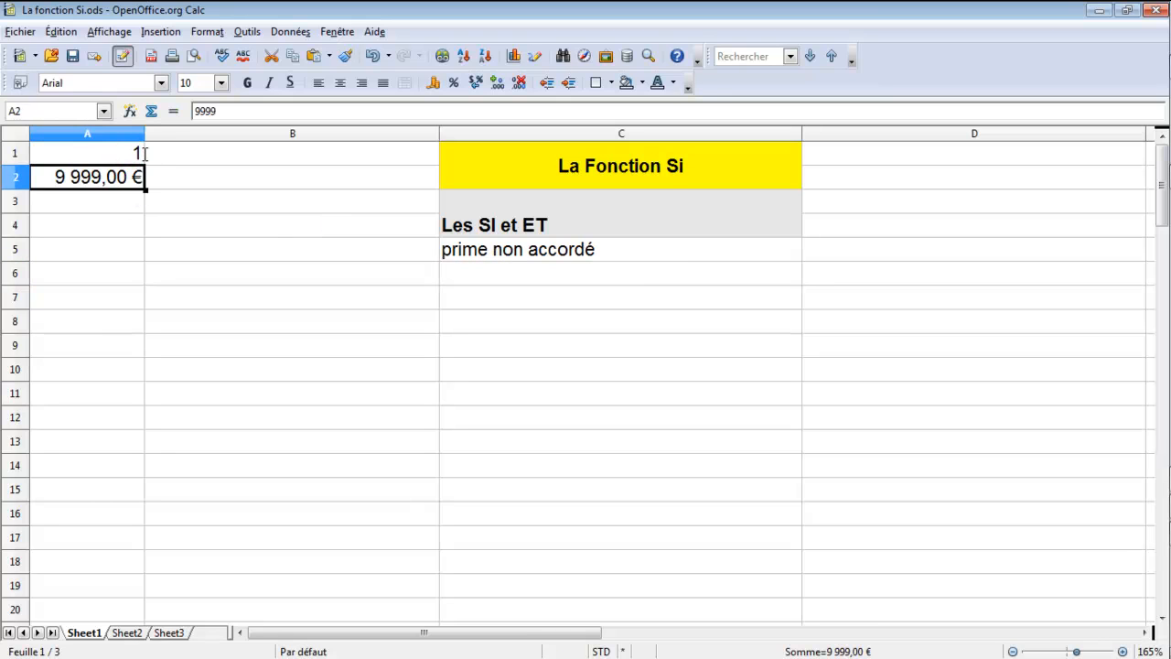
- Set cell A1 back to 2
left_click(137, 153)
double_click(139, 153)
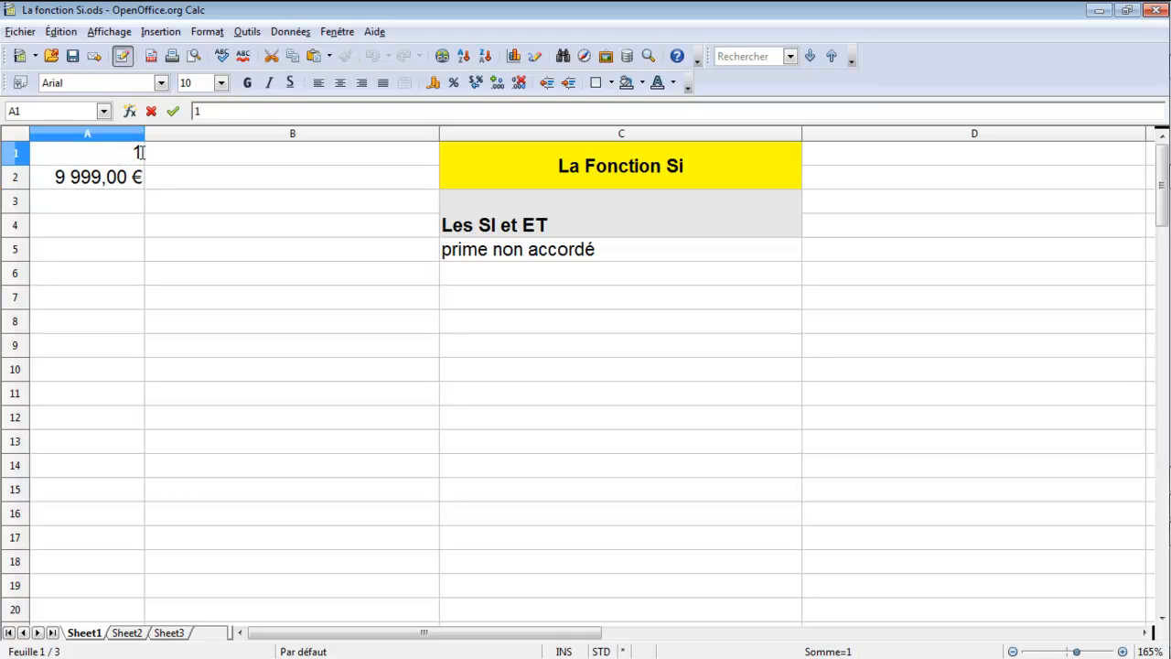
key("BackSpace")
type("2")
key("Return")
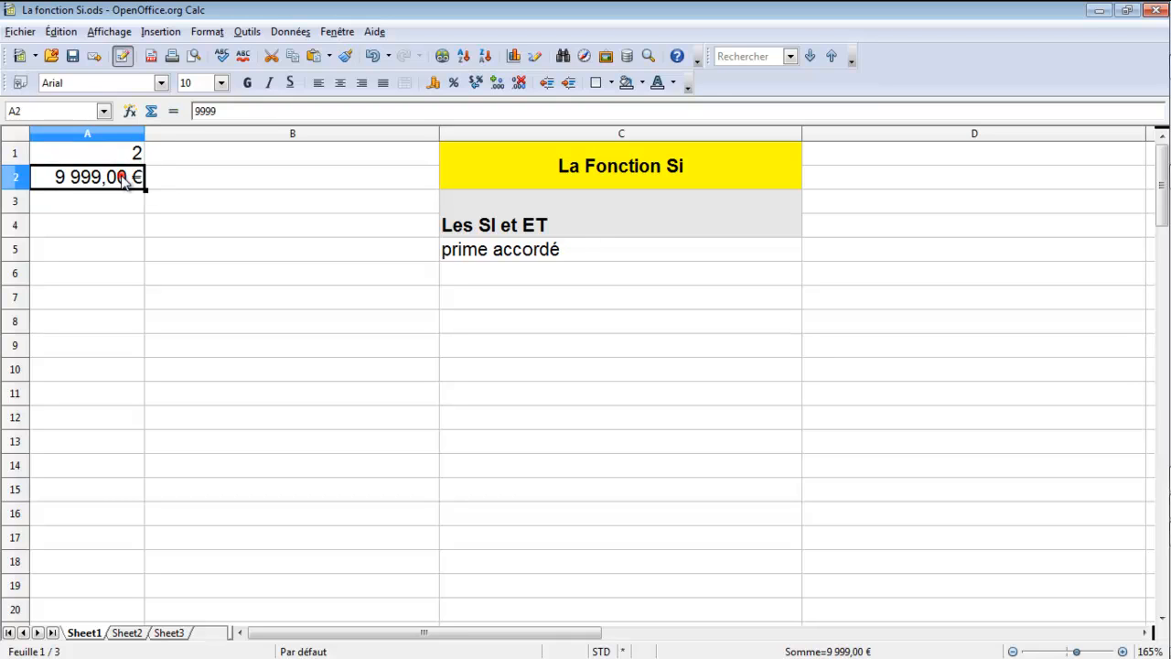
- Set the amount in cell A2 to 10001 € to test the ET condition on A2
double_click(122, 176)
left_click_drag(96, 175, 188, 177)
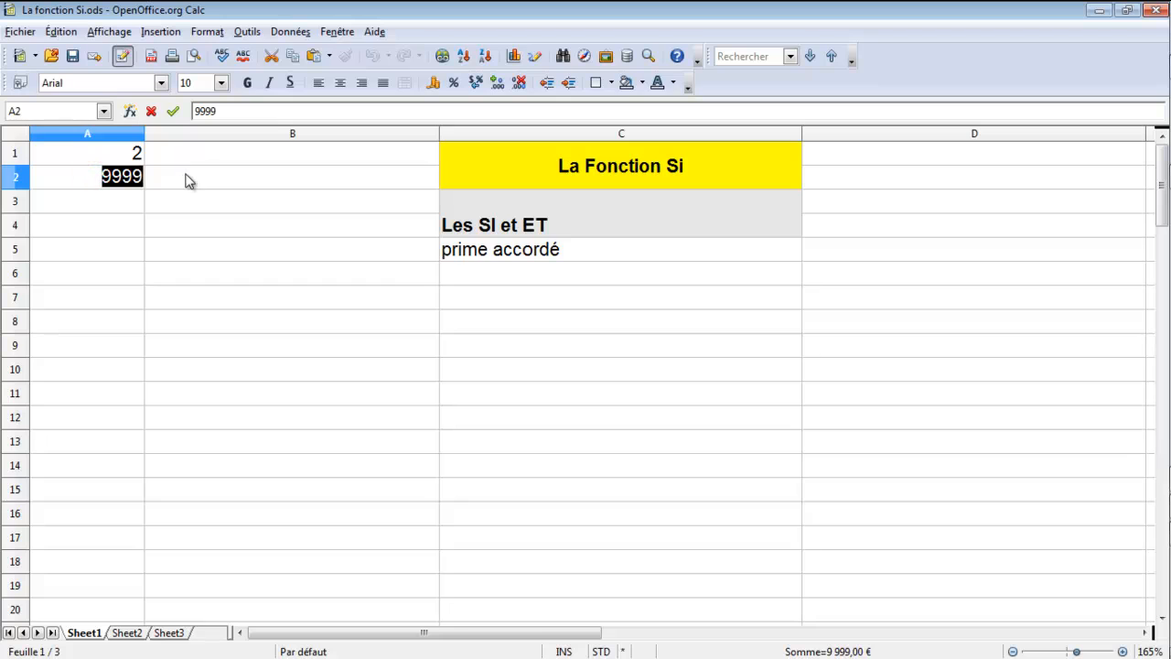
type("1000")
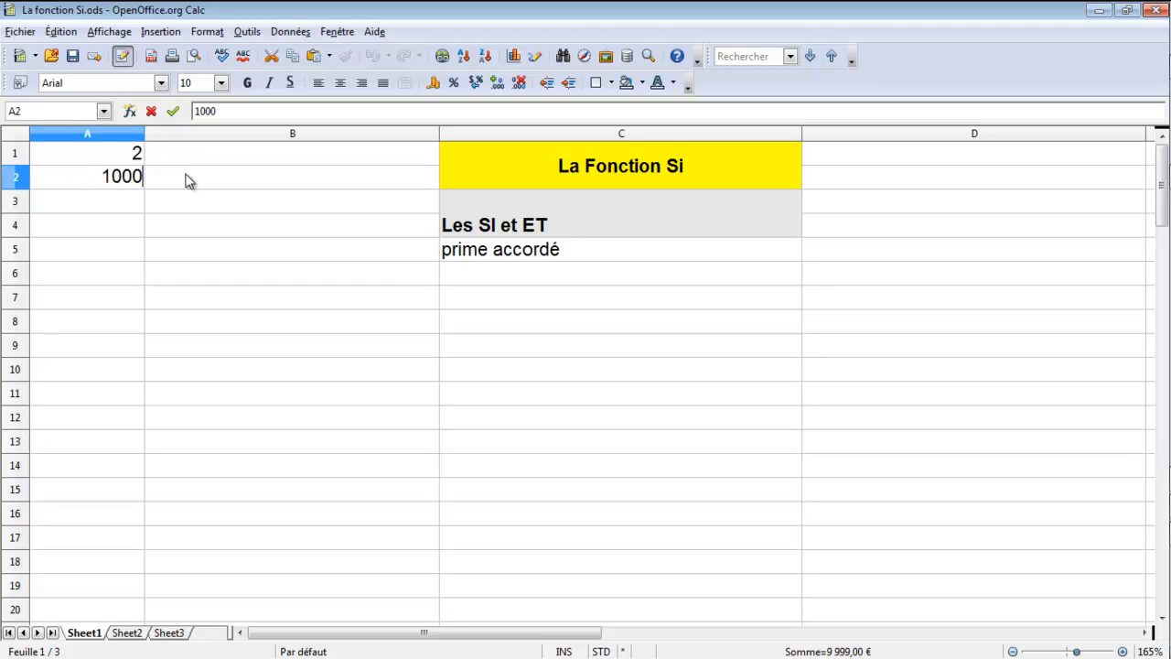
type("1€")
key("Return")
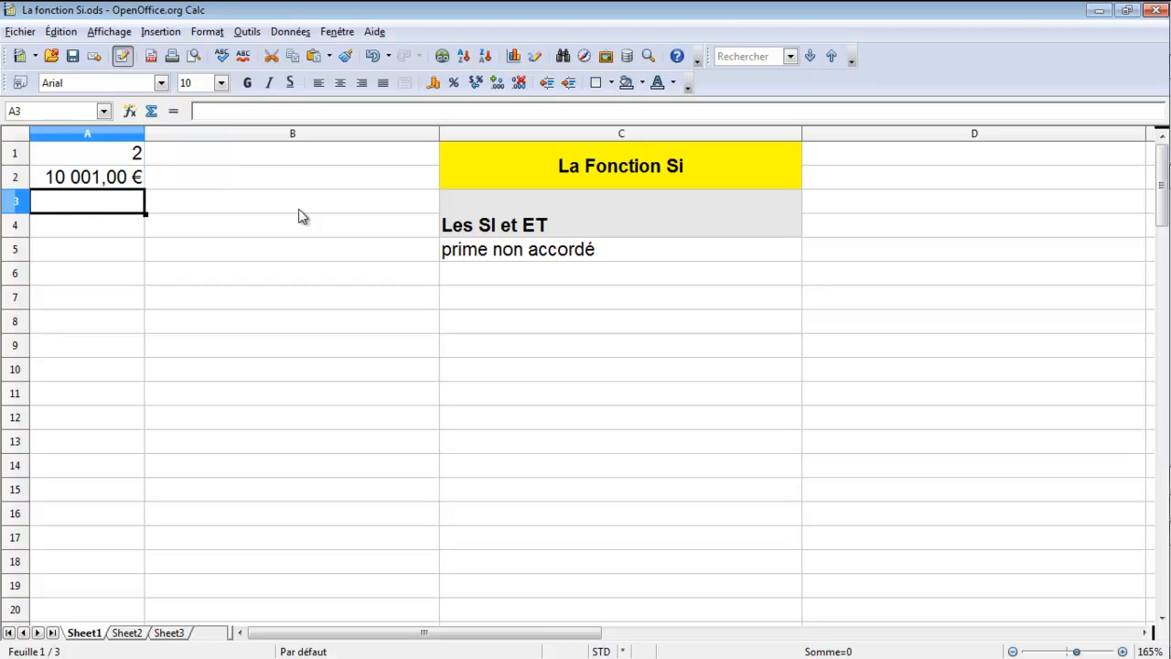
- Start a new formula in cell C6 with the function wizard, choosing SI from the list of all functions
left_click(475, 278)
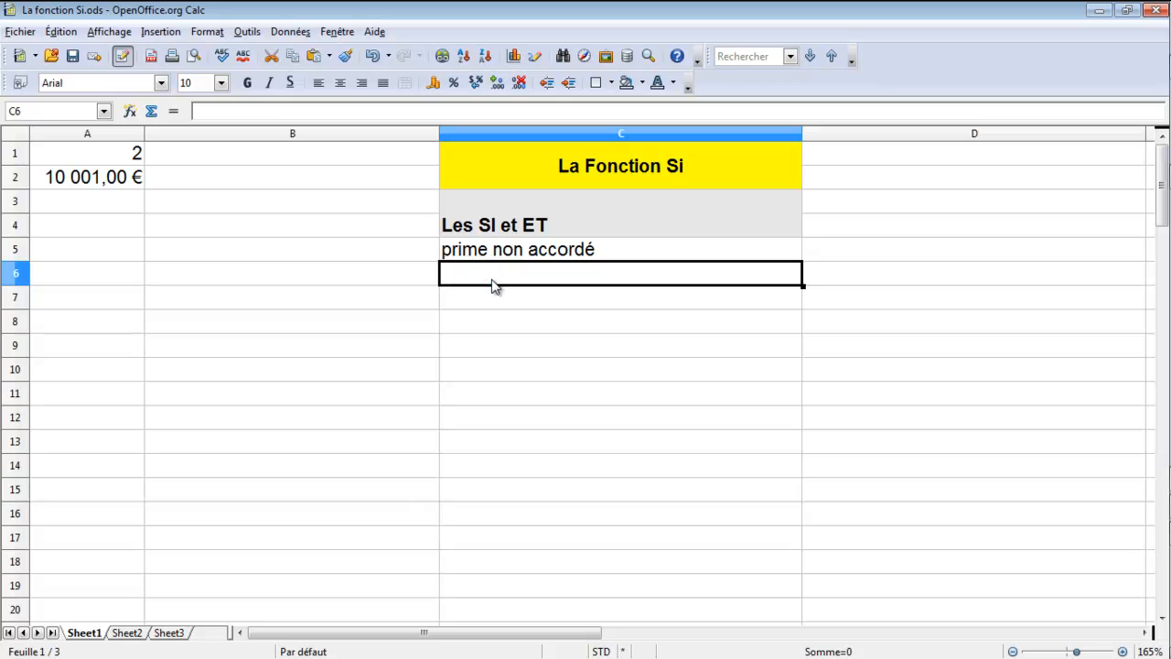
left_click(130, 111)
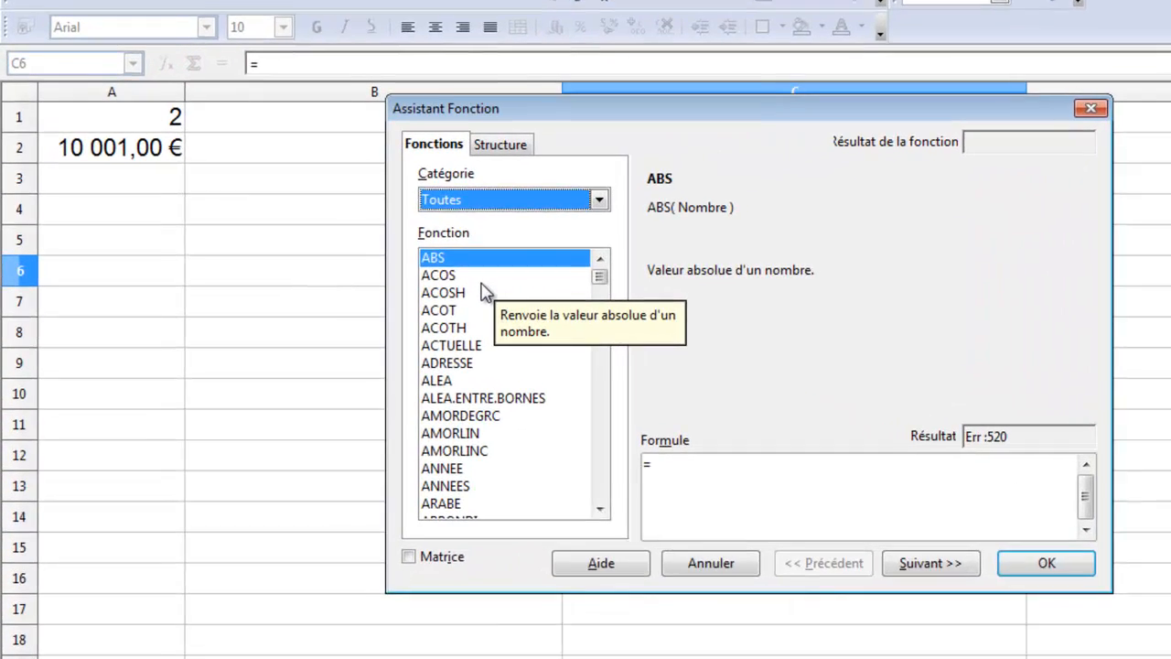
left_click(373, 280)
key("s")
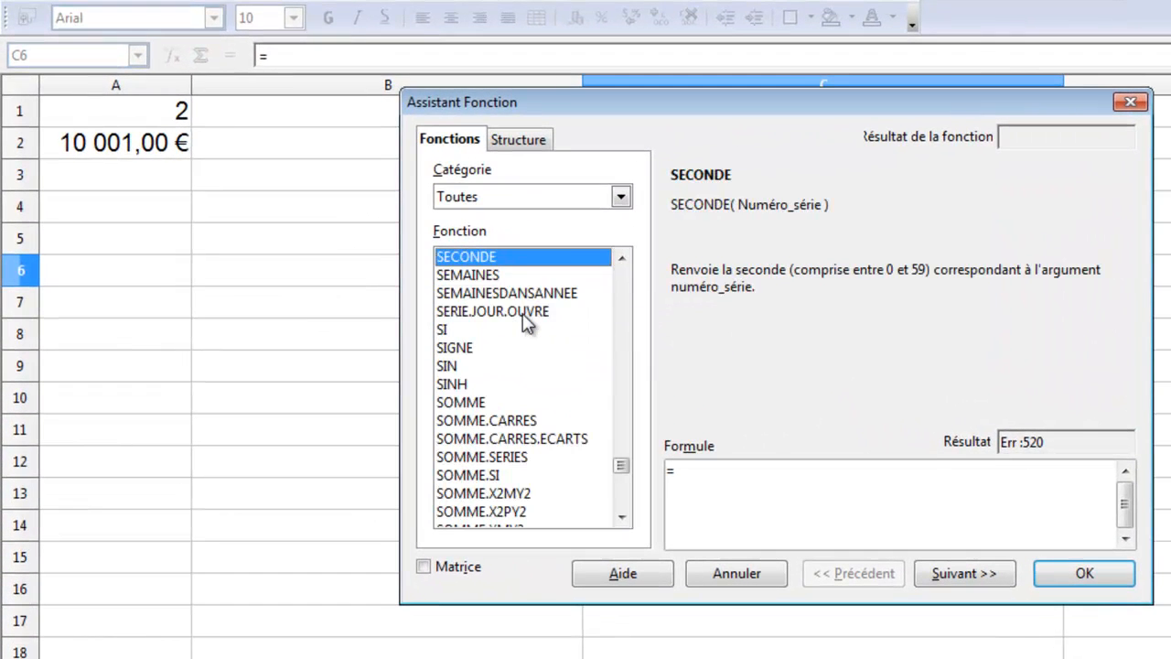
left_click(524, 312)
double_click(488, 330)
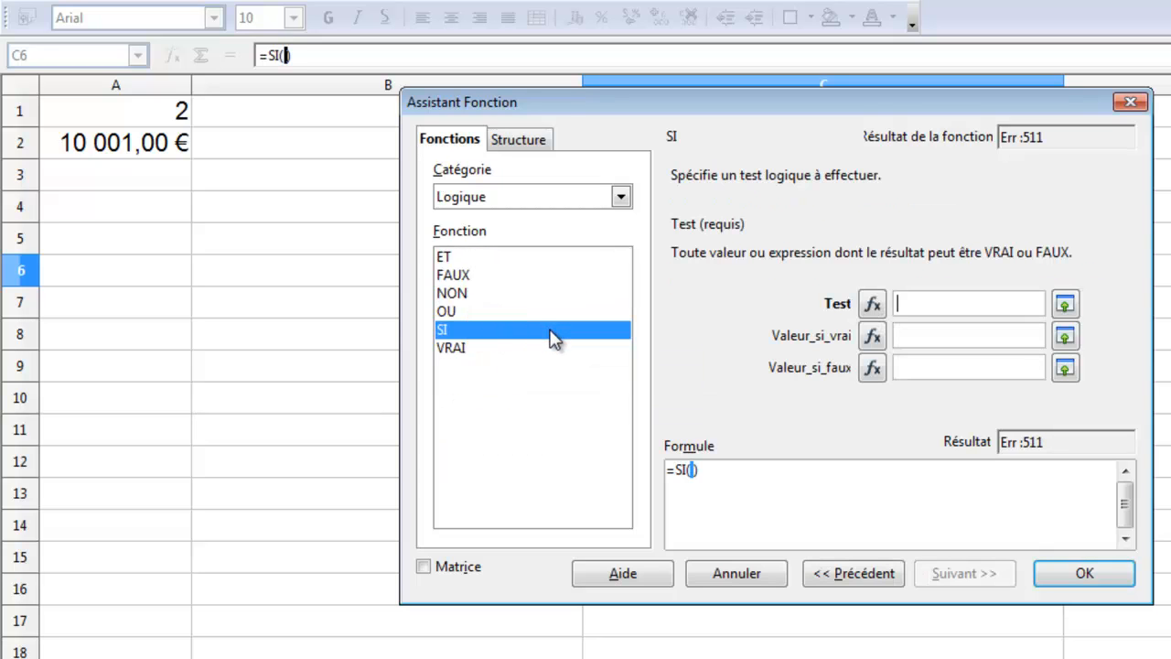
- Nest ET as the test of the SI formula in cell C6, with the conditions A1>1 and A2<10000
left_click(506, 260)
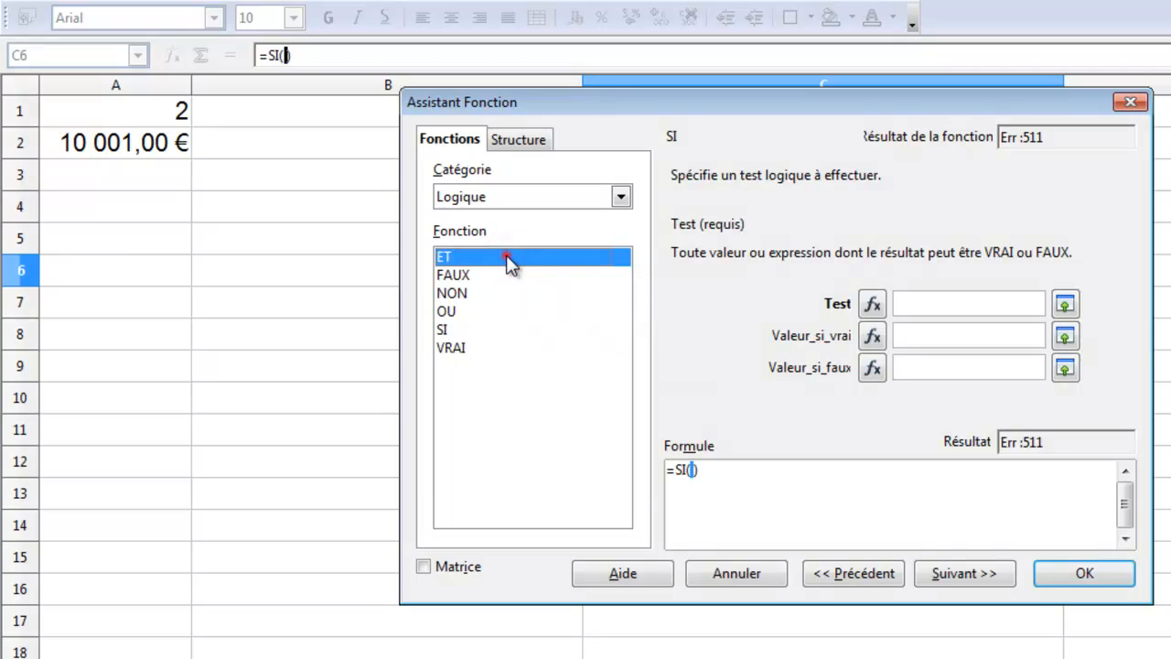
double_click(508, 262)
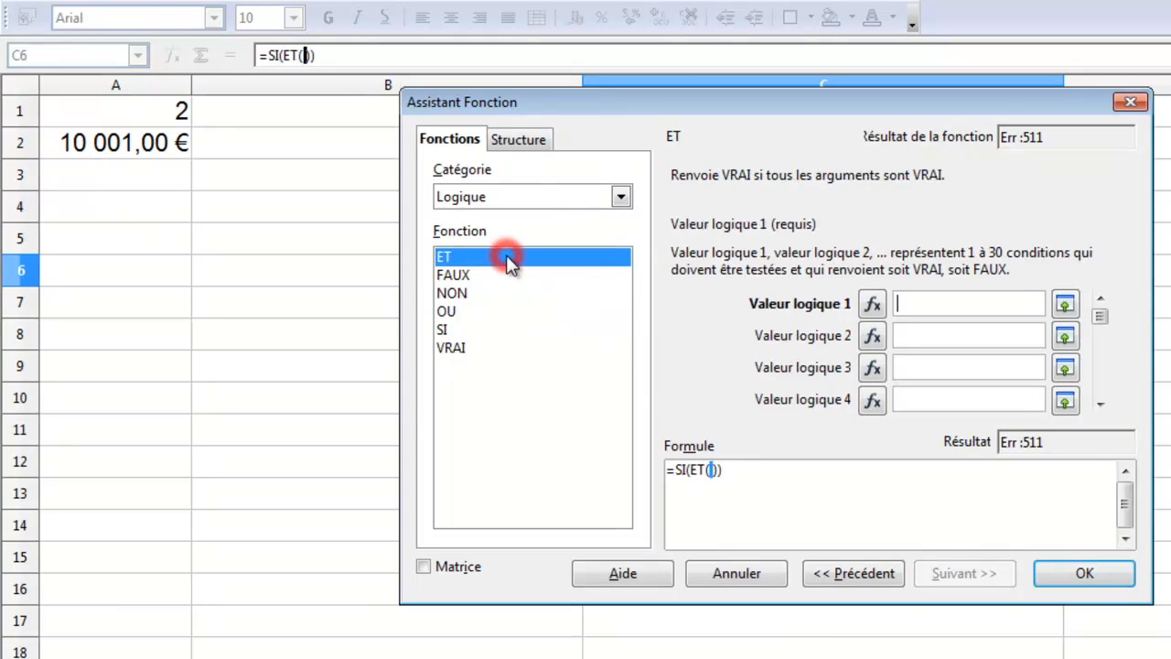
left_click(926, 306)
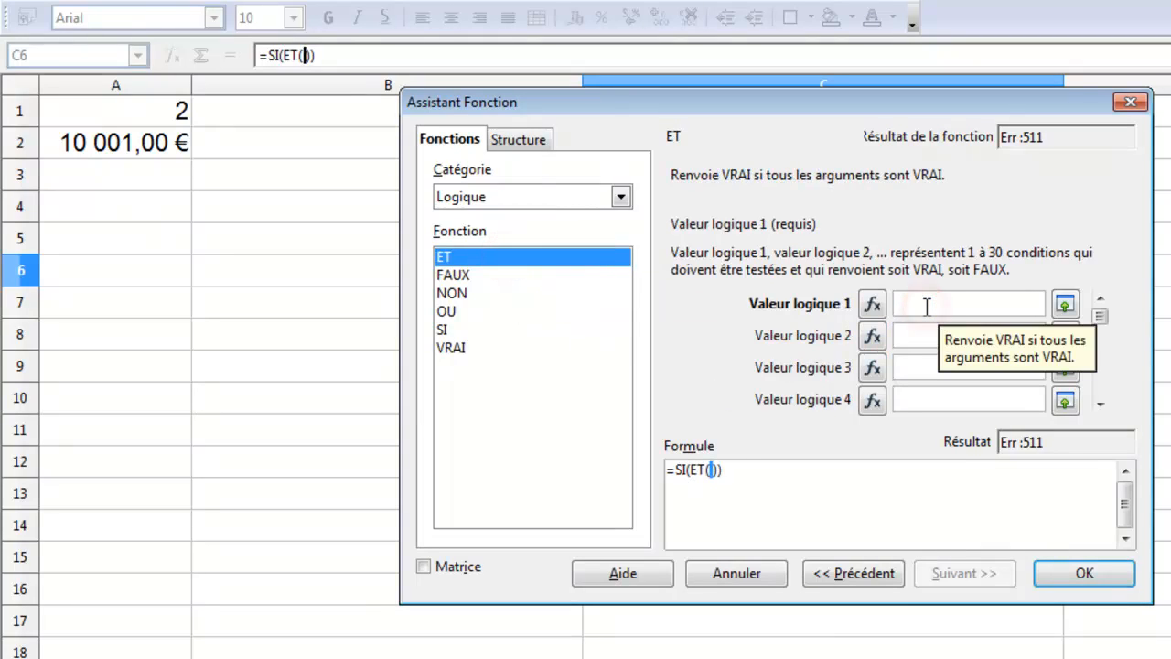
type("A1>")
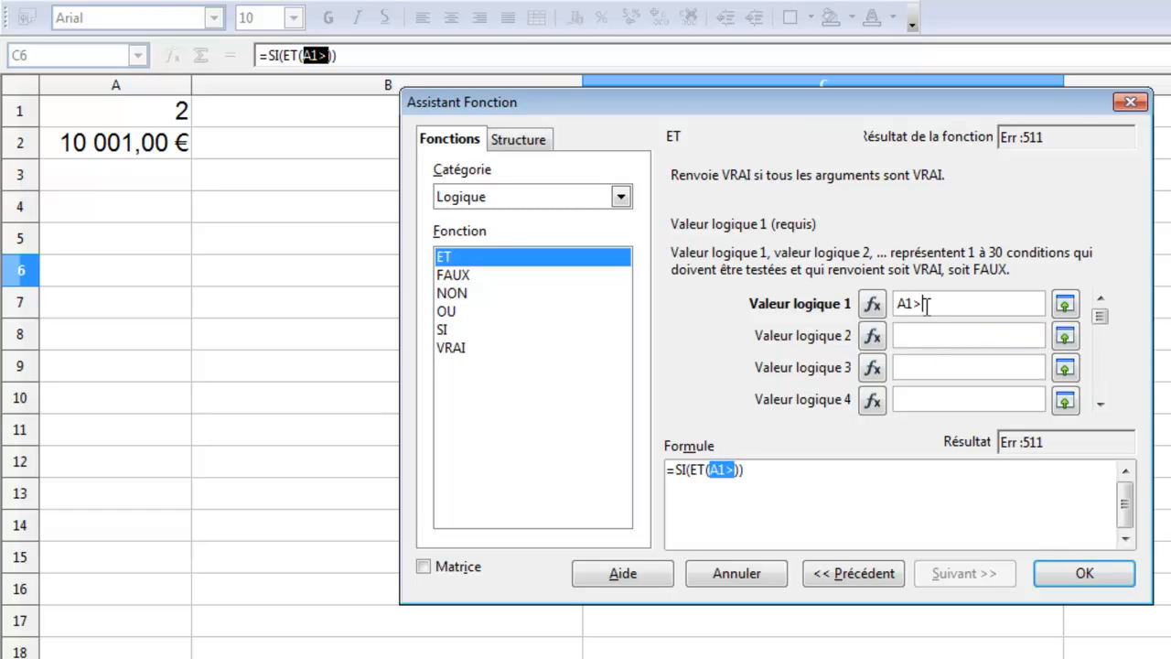
type("1")
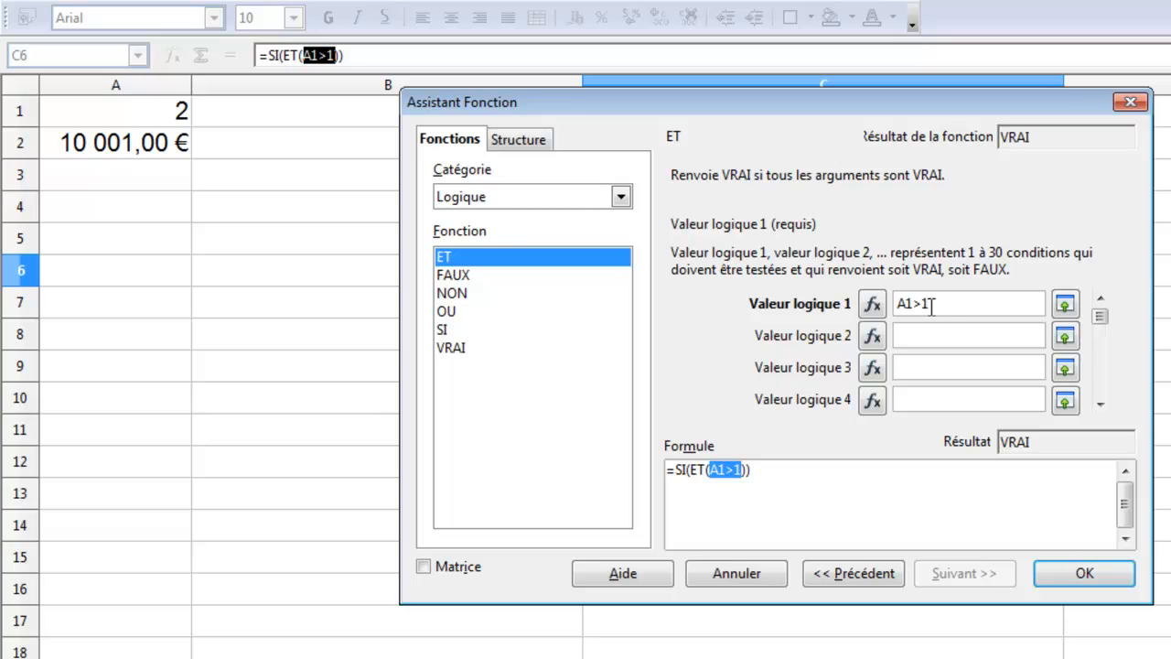
left_click(924, 336)
type("A")
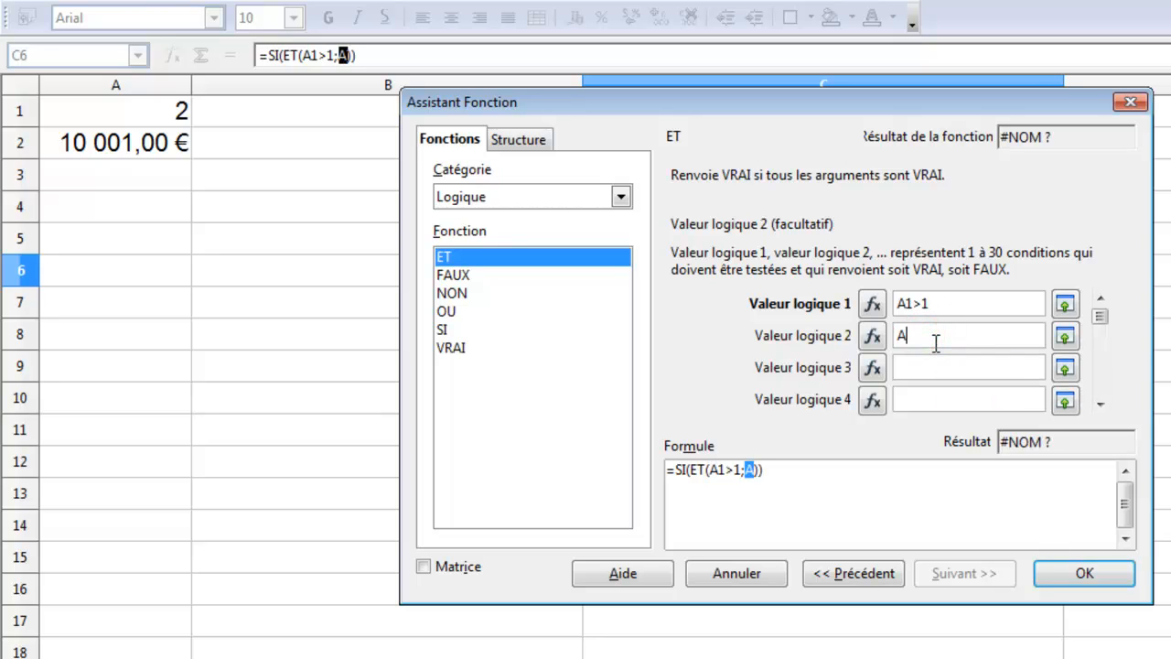
type("2<")
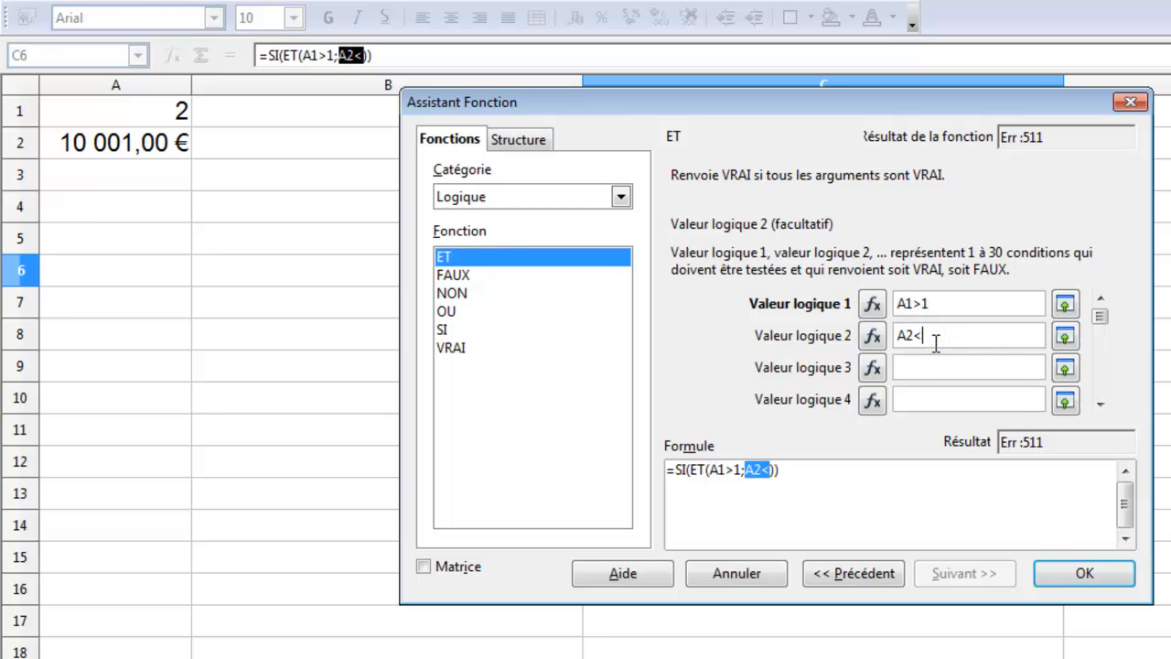
type("10000")
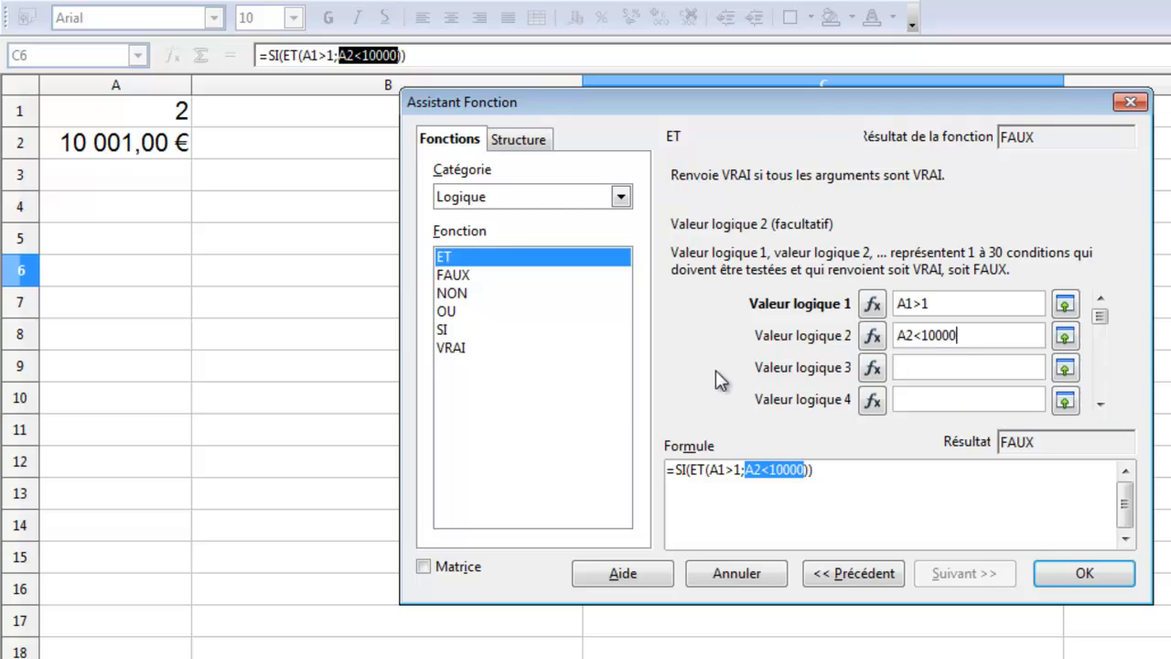
- Return to the SI level, set its true value to "OUI" and its false value to "NON", and validate the formula
left_click(805, 469)
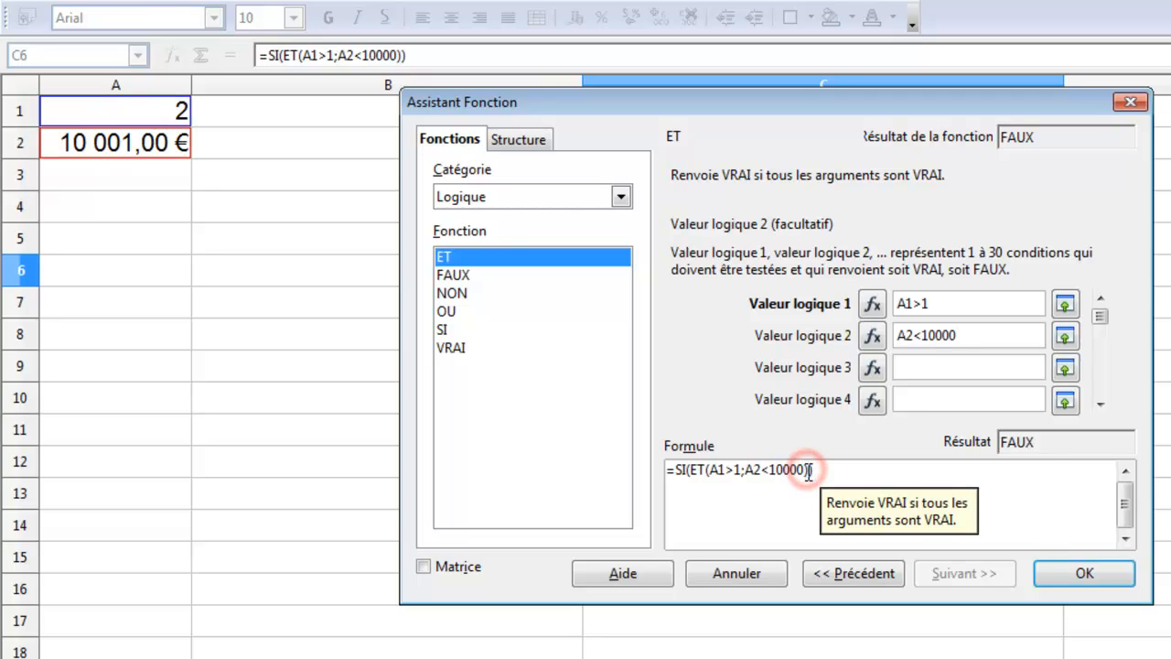
left_click(823, 473)
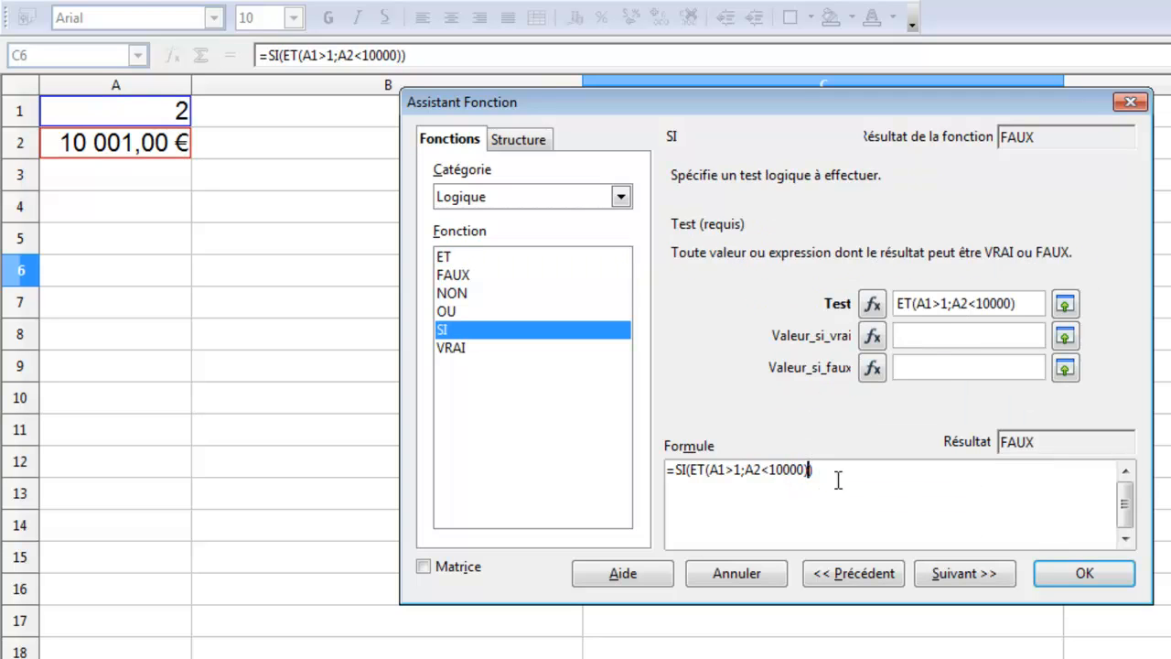
left_click(981, 333)
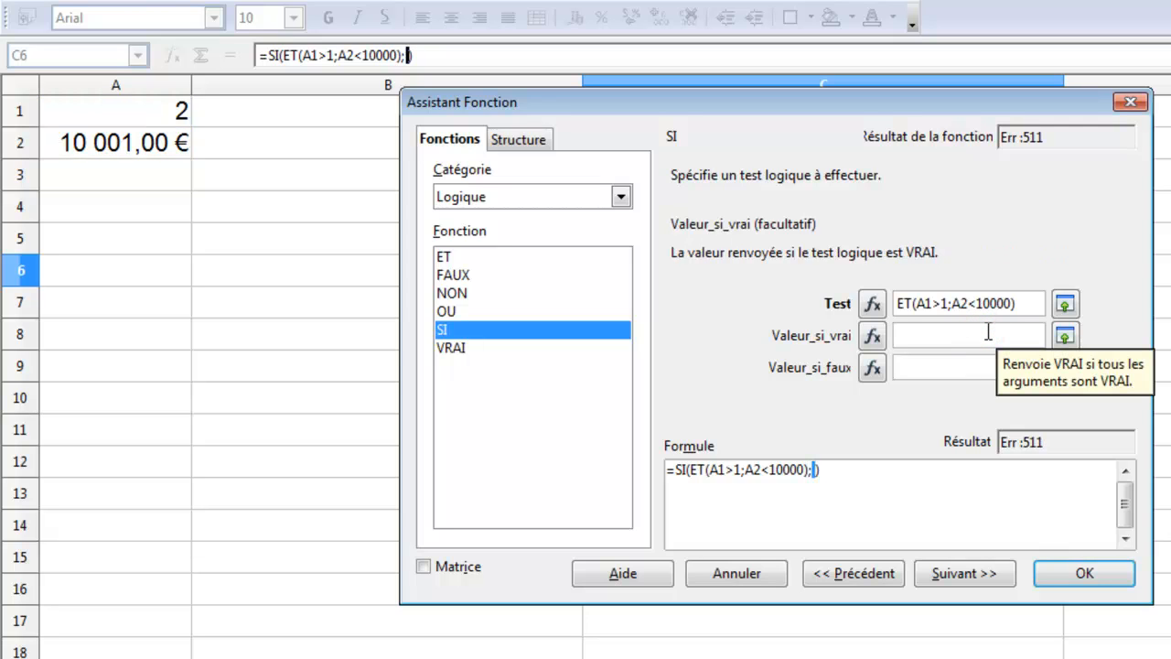
type("\"")
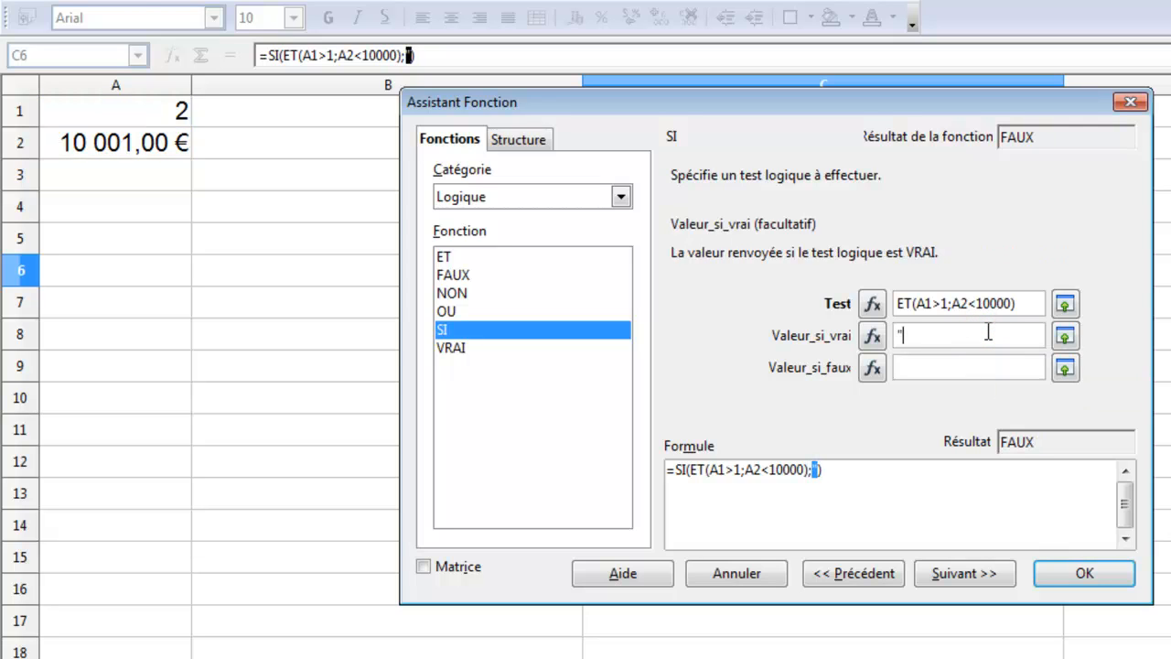
type("OUI\"")
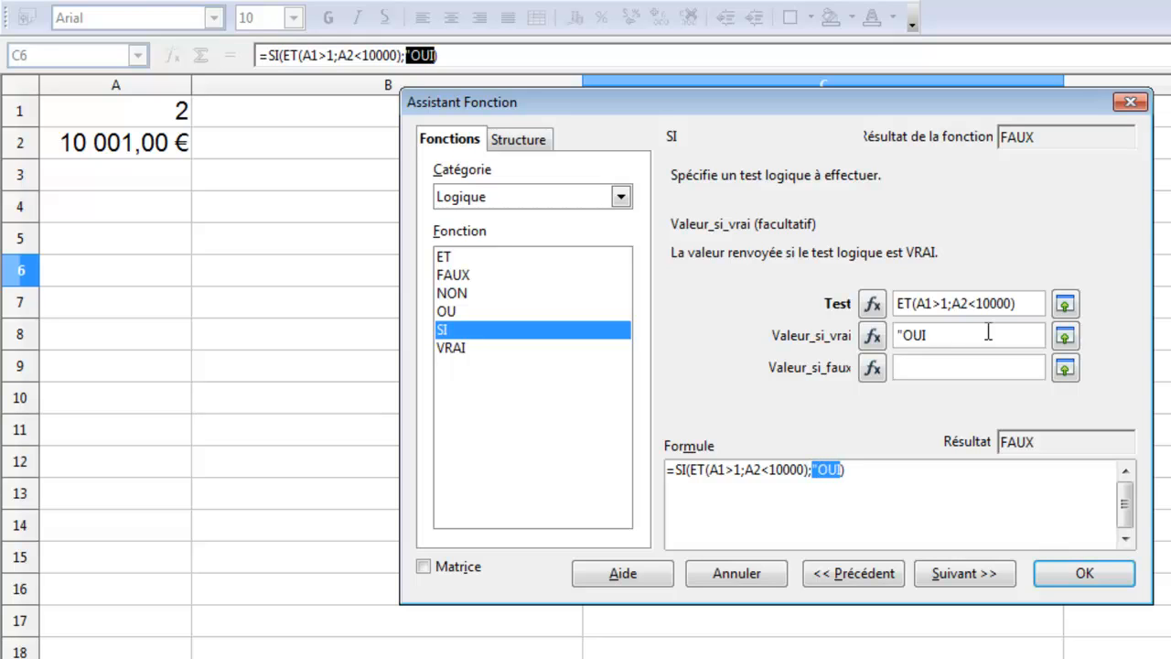
left_click(945, 367)
type("\"")
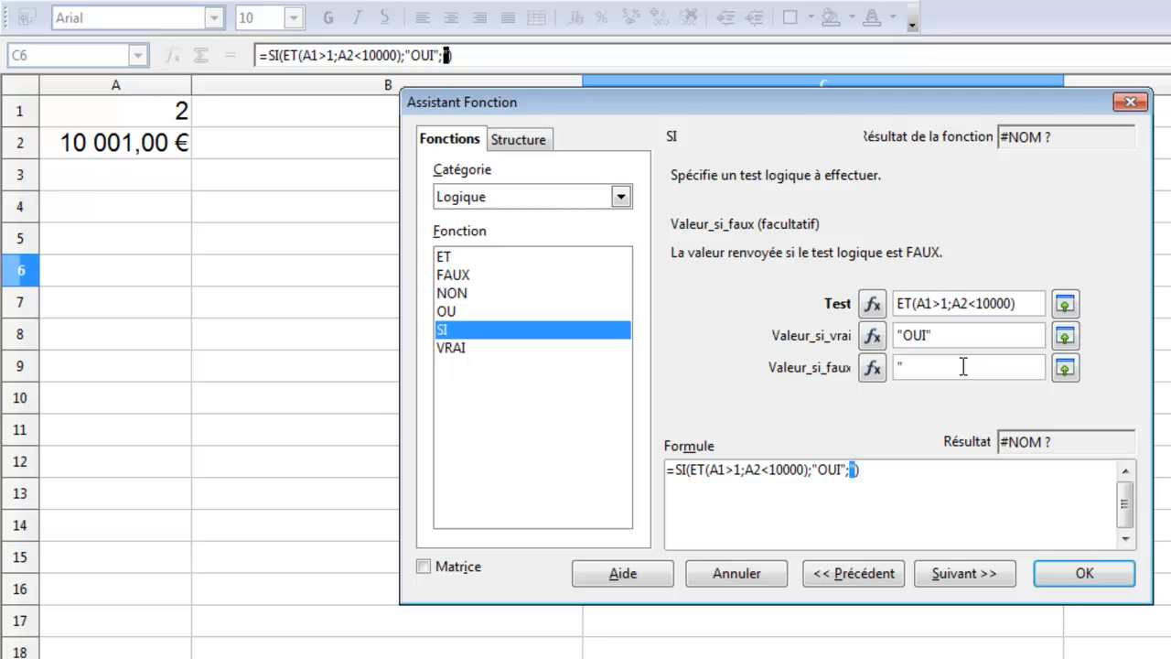
type("NON\"")
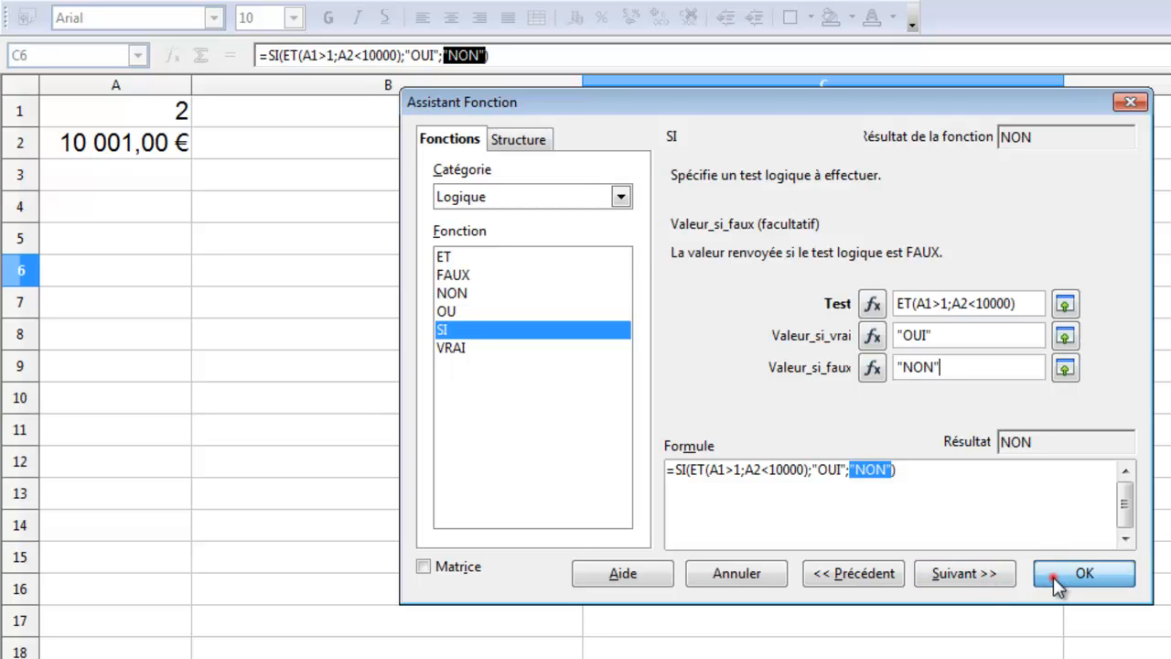
left_click(1084, 573)
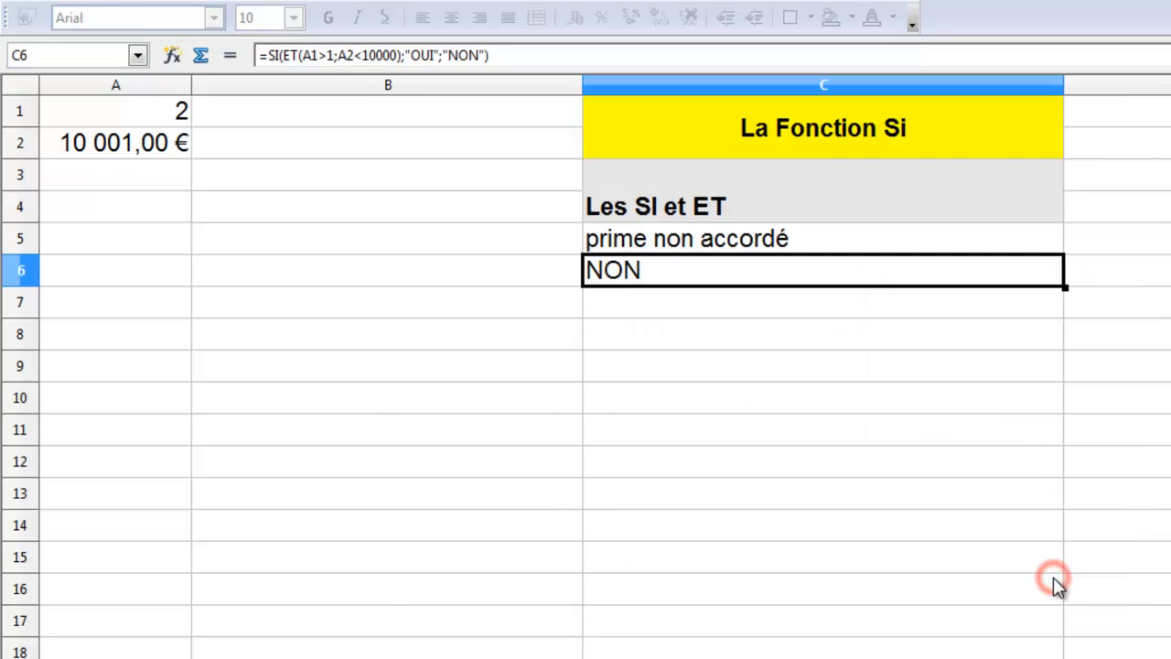
- Set the amount in cell A2 to 100 € to test the ET condition on A2
double_click(142, 147)
left_click_drag(135, 141, 192, 143)
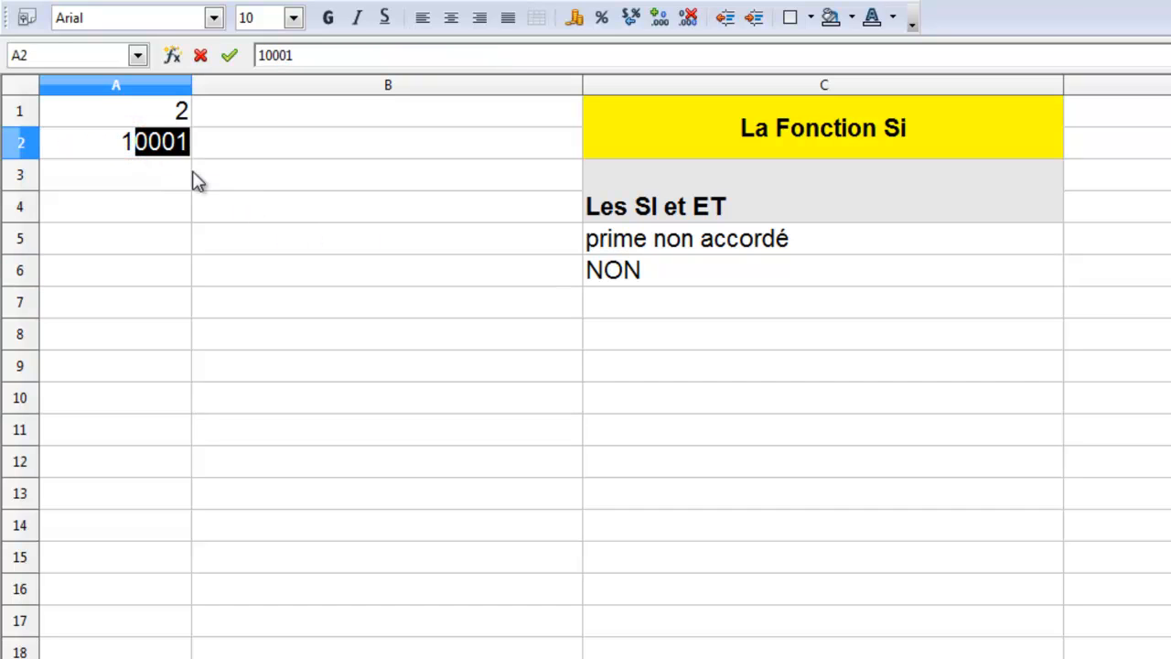
type("00")
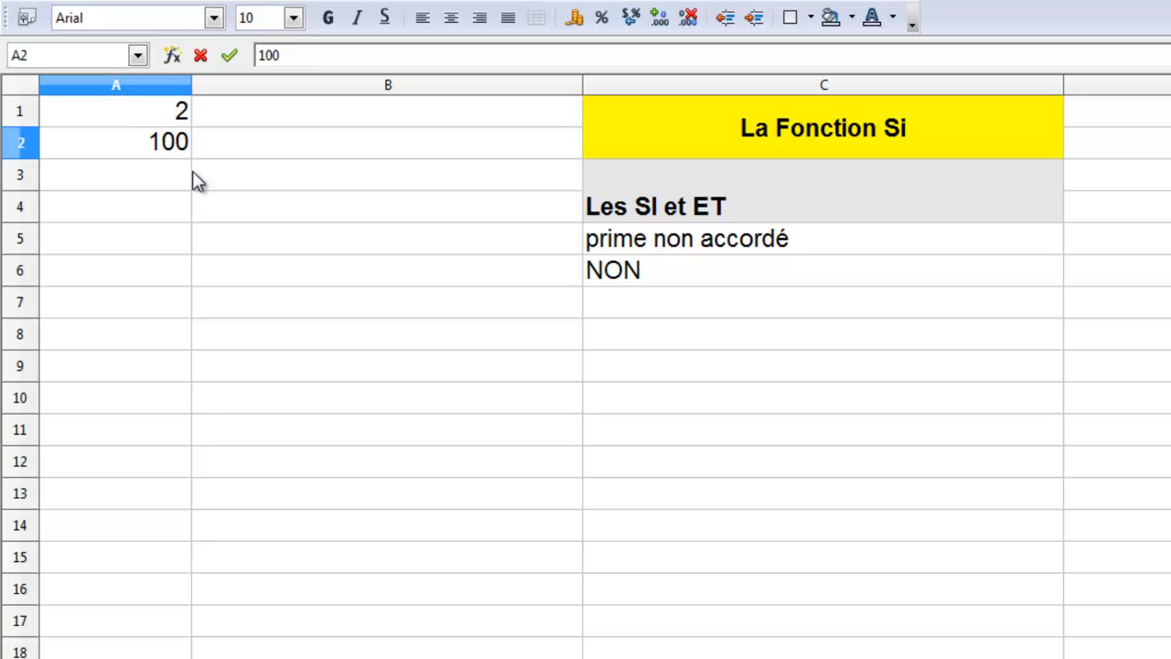
key("Return")
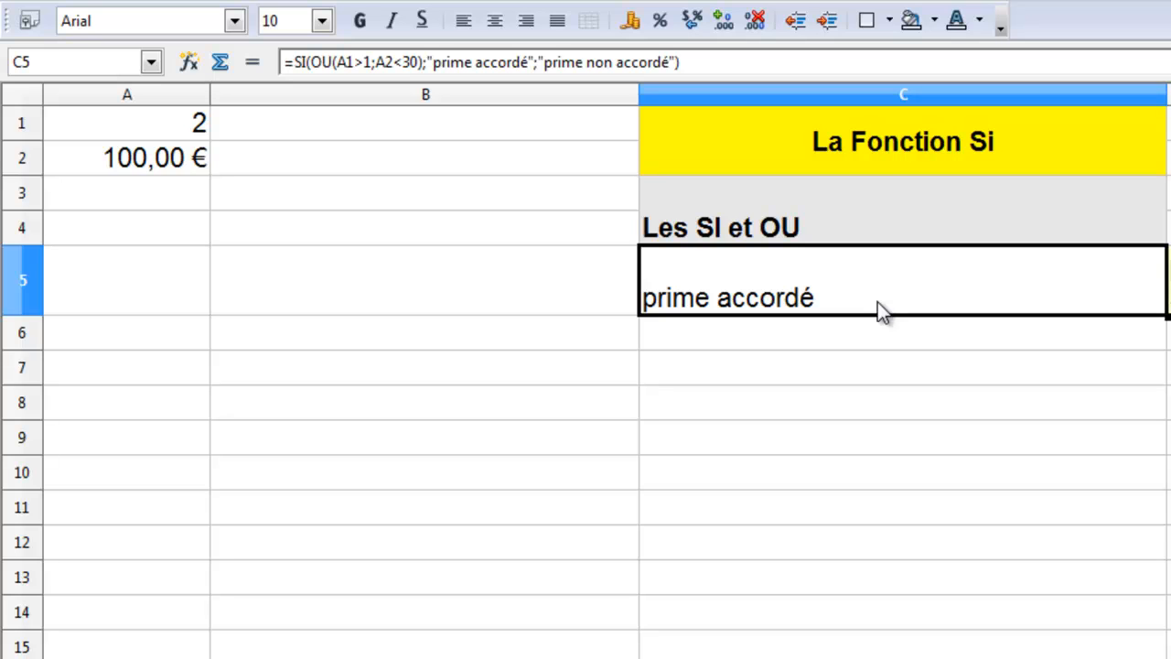
- Display the formula combining SI and OU in cell C5 to read its conditions, without changing it
double_click(843, 301)
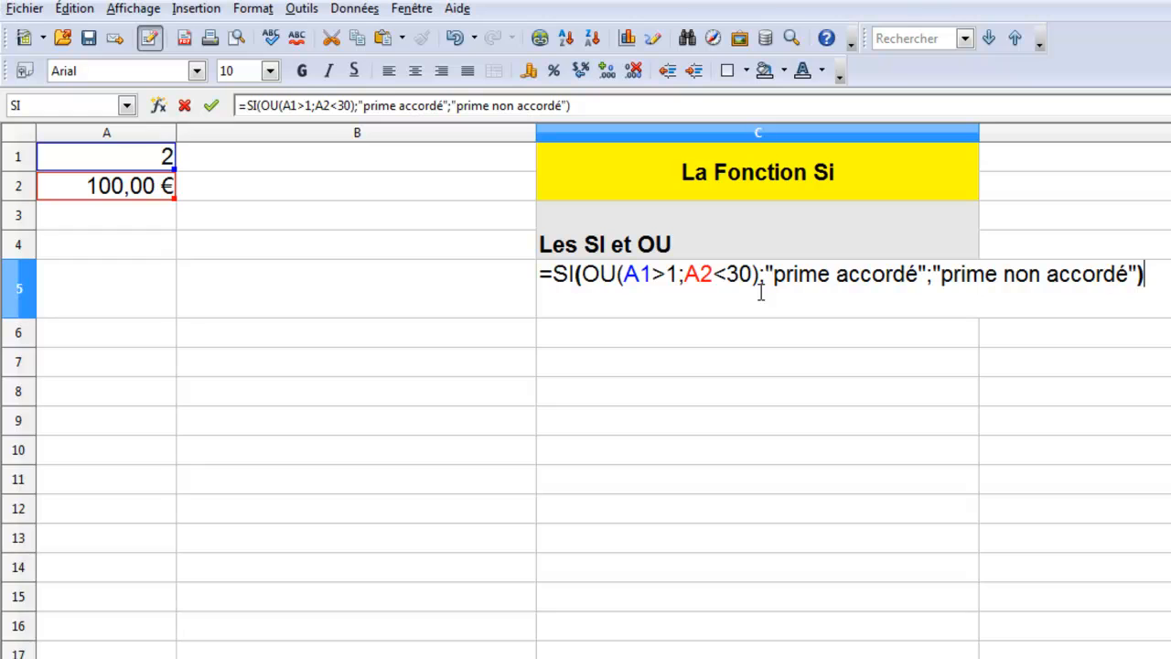
key("Return")
- Set the age in cell A2 to 30 to test the OU condition on A2
double_click(83, 188)
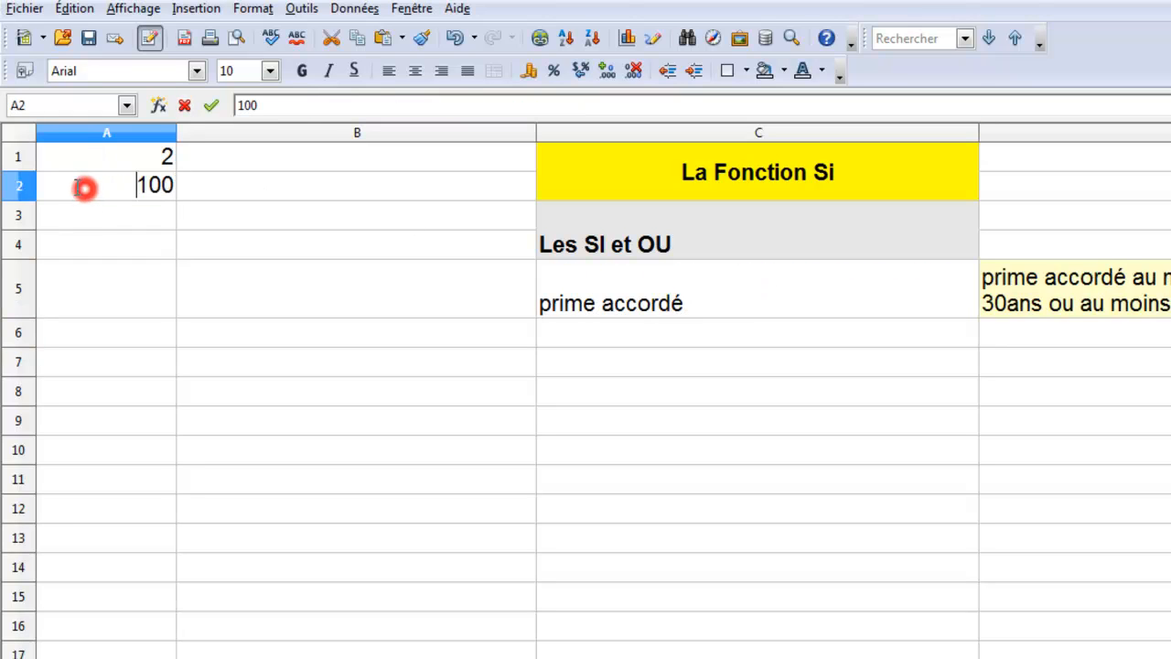
left_click_drag(83, 188, 174, 187)
type("30")
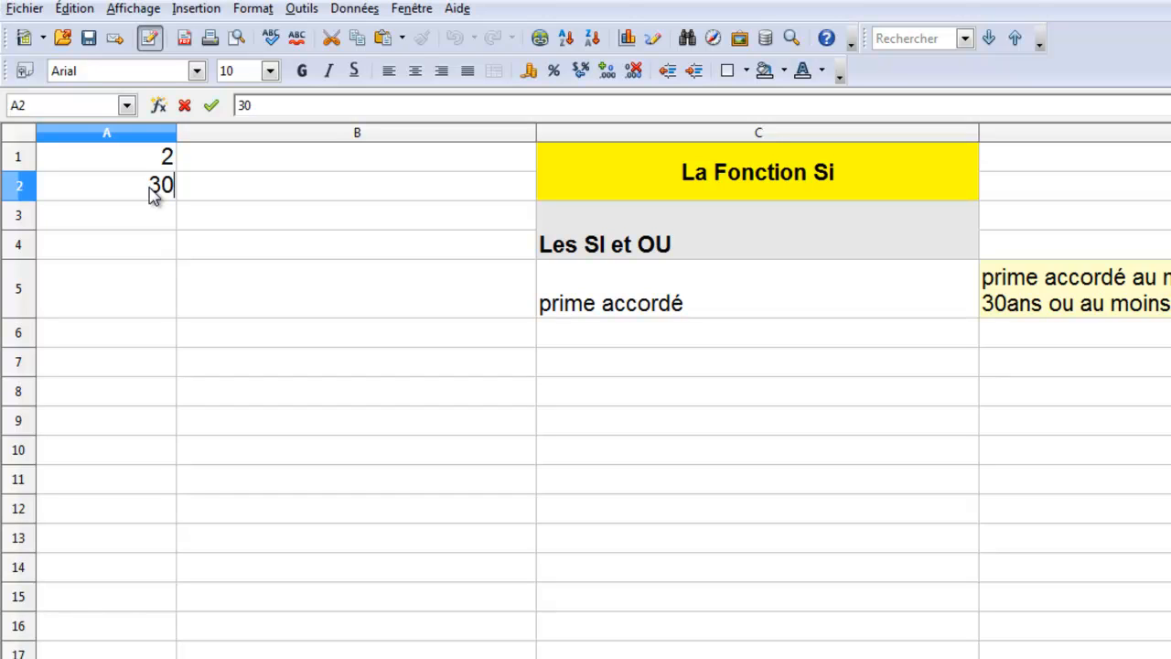
key("Return")
- Change the age in cell A2 to 35 so the A2<30 condition is not met
double_click(161, 187)
key("Delete")
type("5")
key("Return")
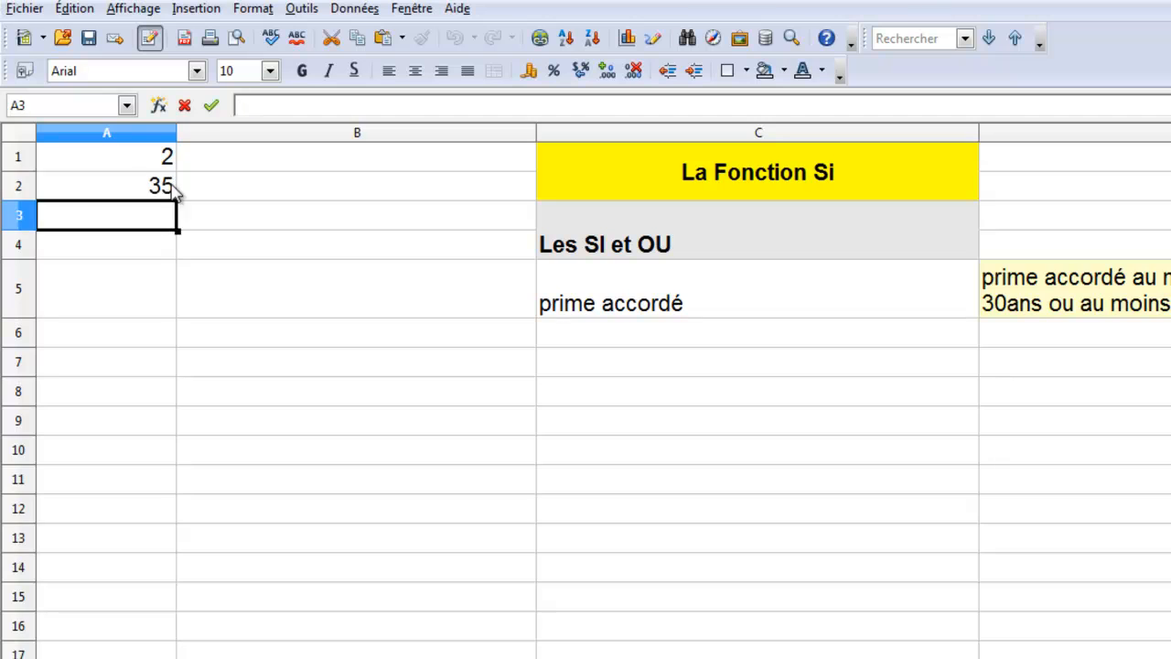
- Set cell A1 to 0 so the A1>1 condition of the OU test is not met
double_click(146, 152)
double_click(167, 156)
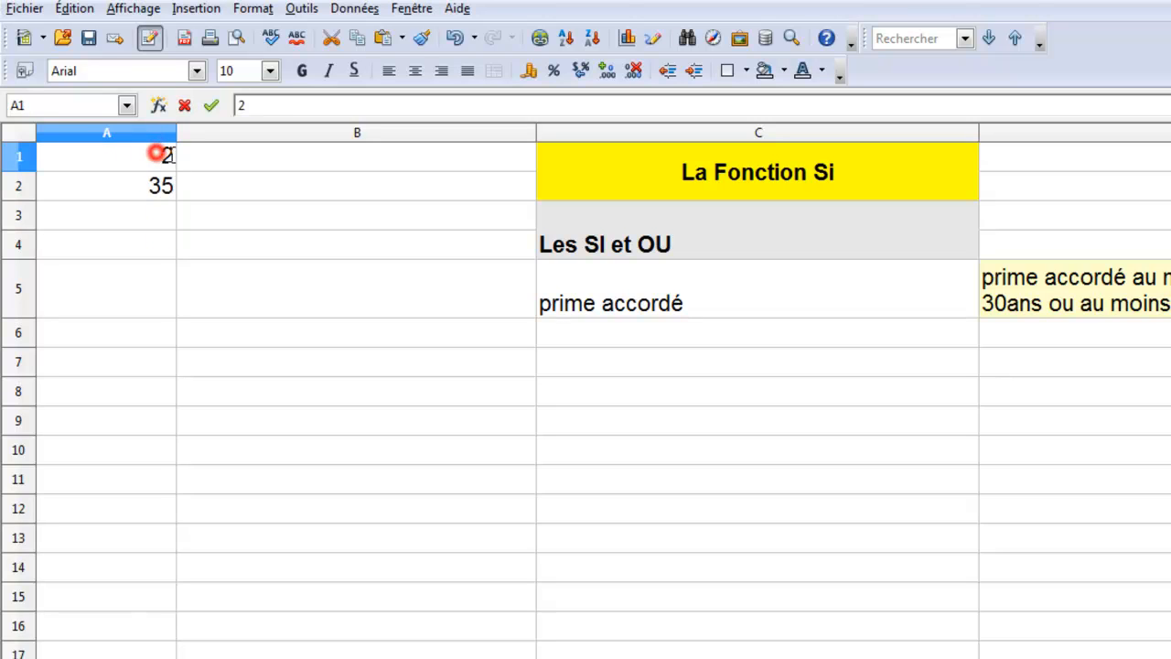
type("0")
key("Return")
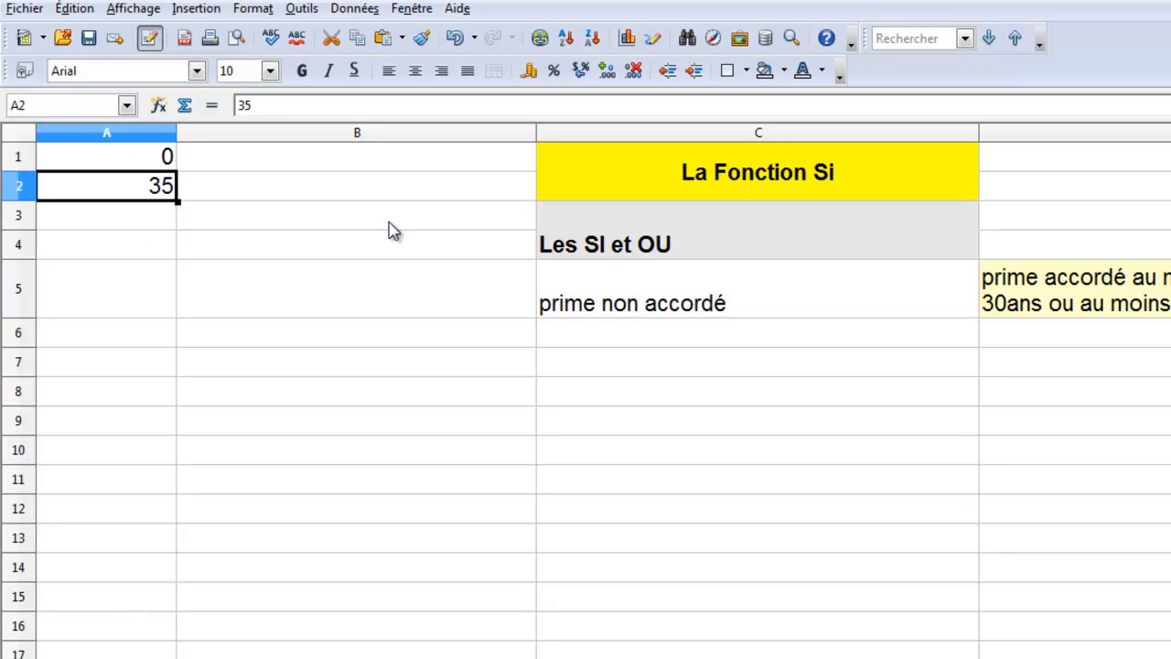
- Check the SI and OU formula in cell C5 against the values in A1 and A2
left_click(615, 310)
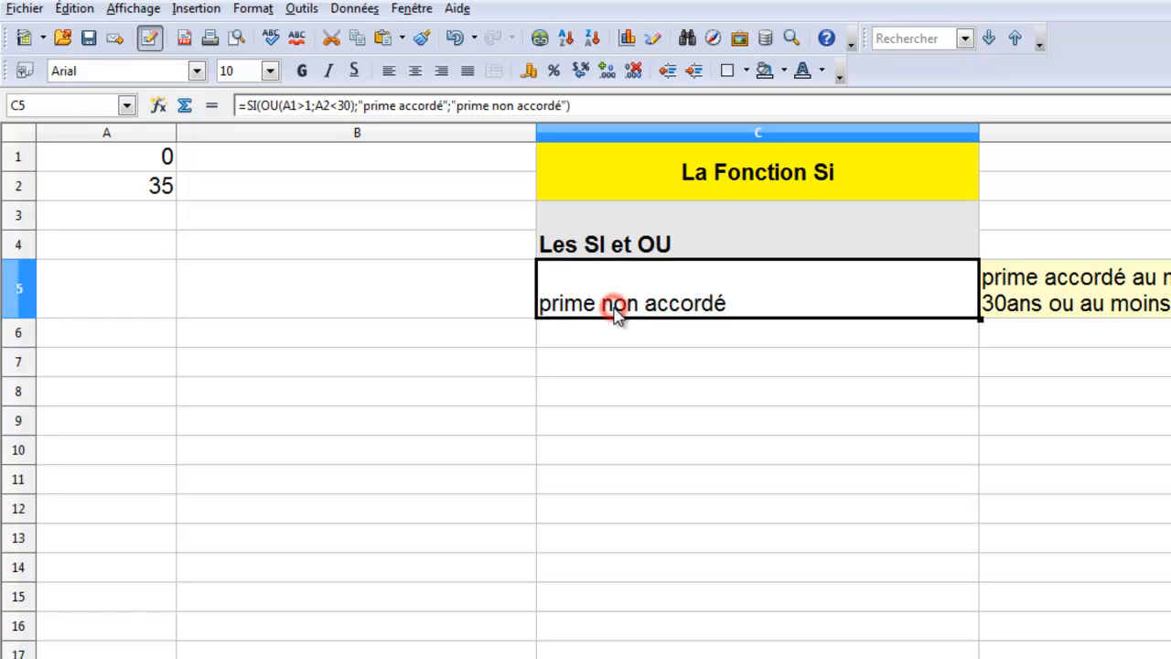
double_click(615, 309)
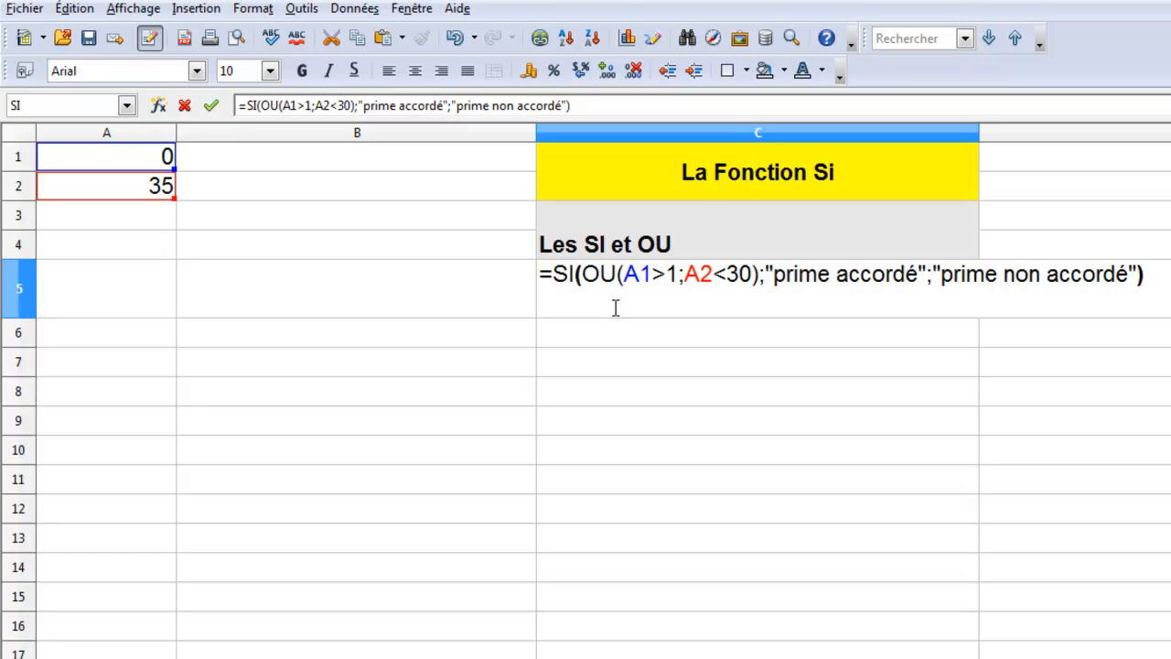
key("Return")
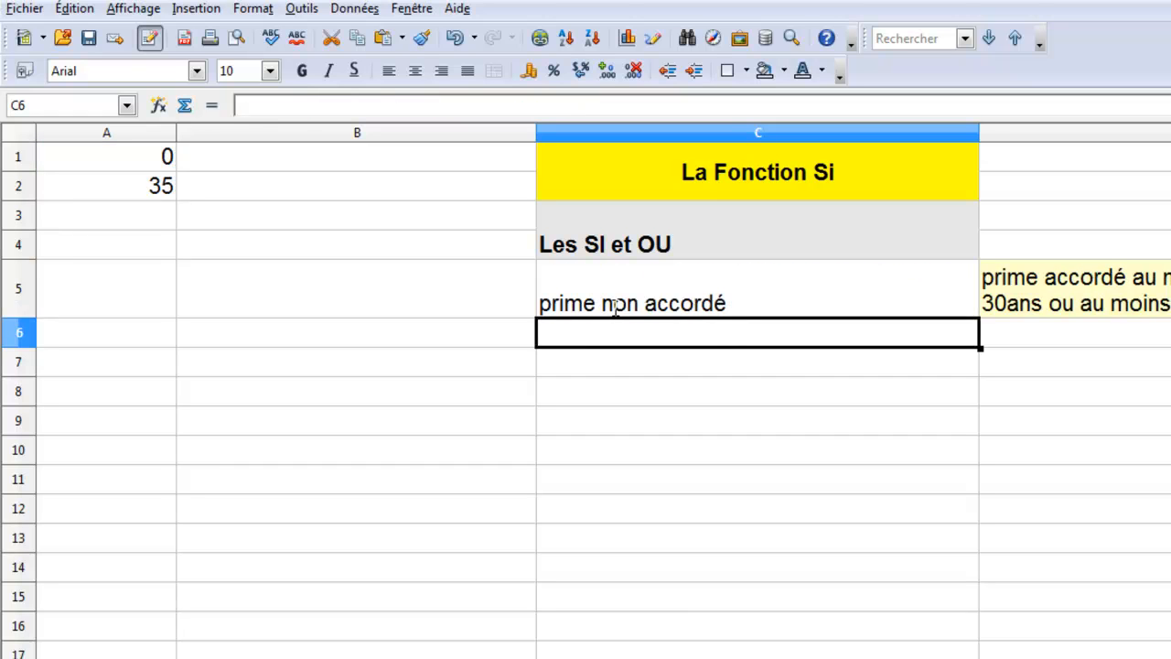
- Try nesting OU as the test of a new SI formula in cell C6 with the function wizard, and close the wizard
left_click(158, 106)
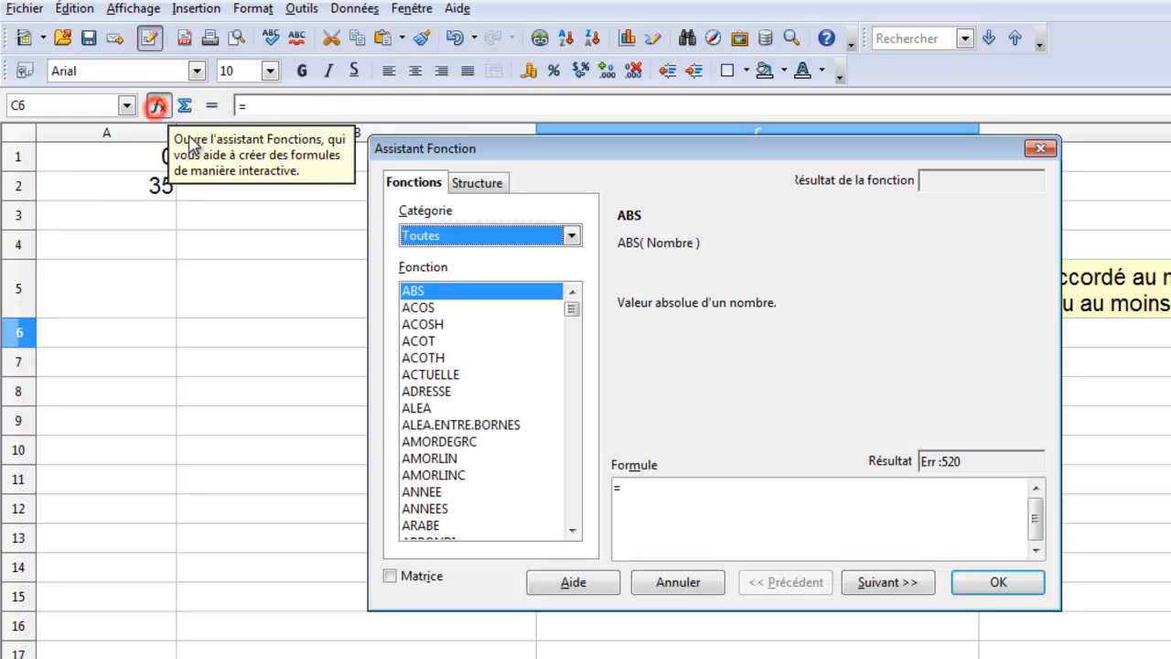
left_click(480, 340)
key("s")
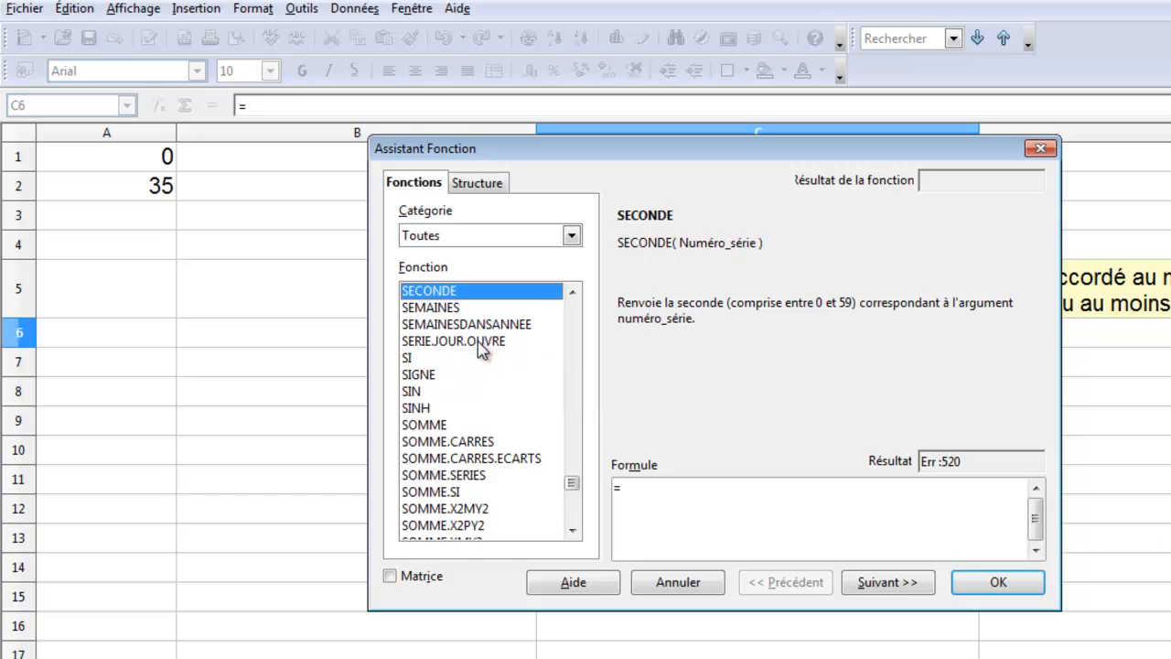
double_click(446, 361)
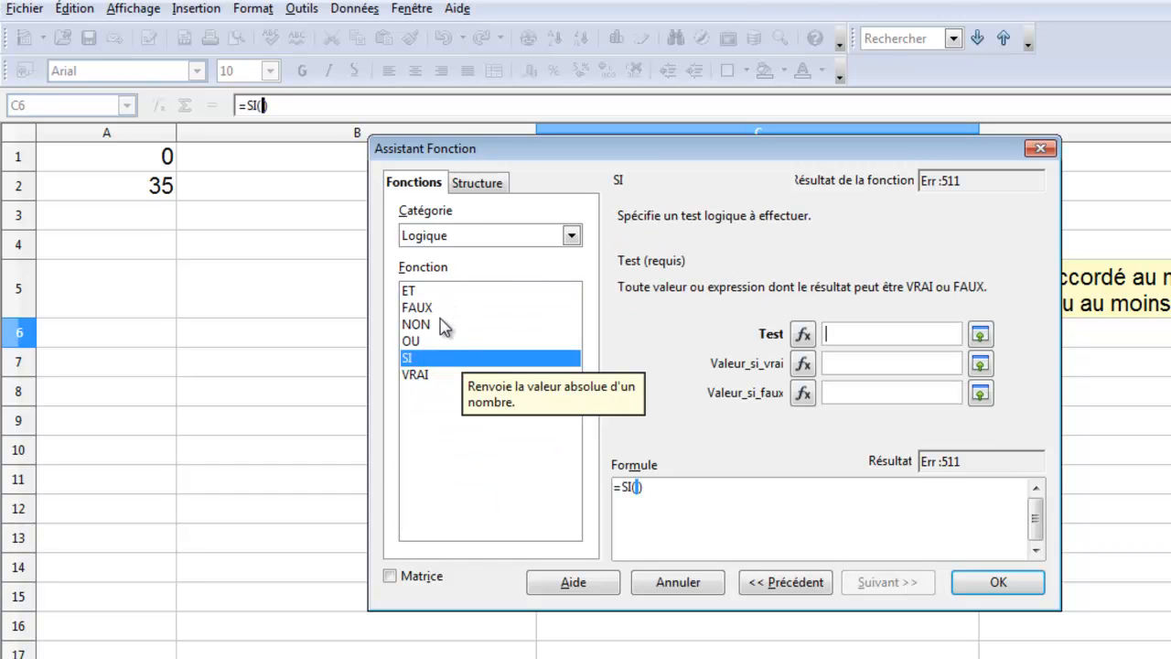
double_click(418, 342)
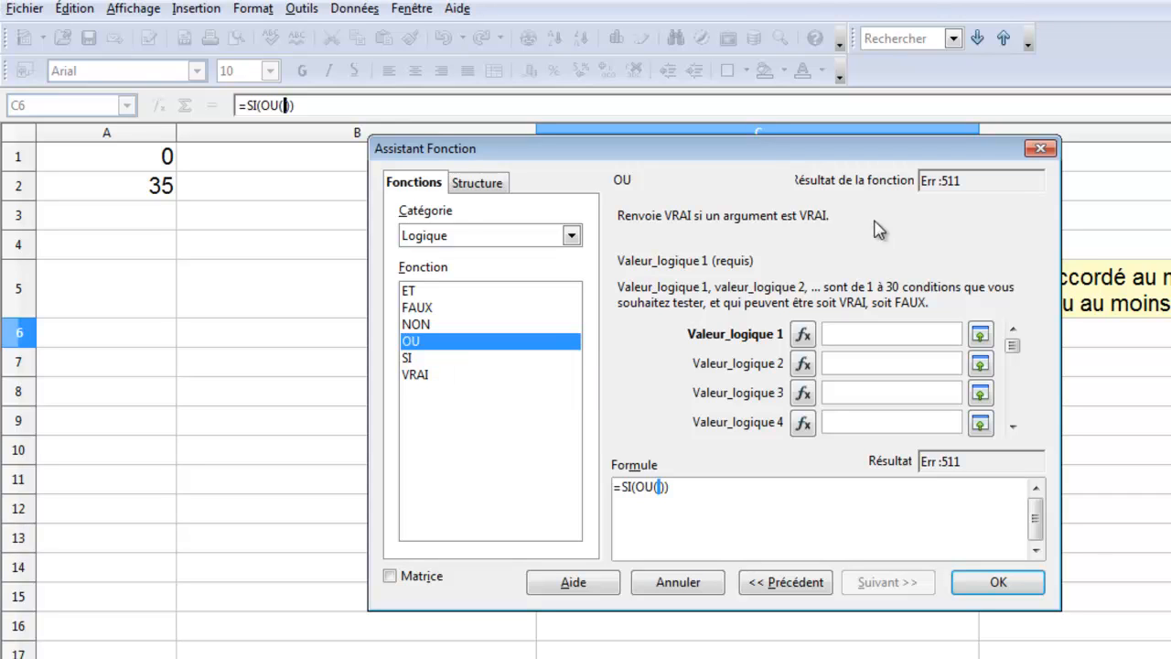
left_click(1040, 149)
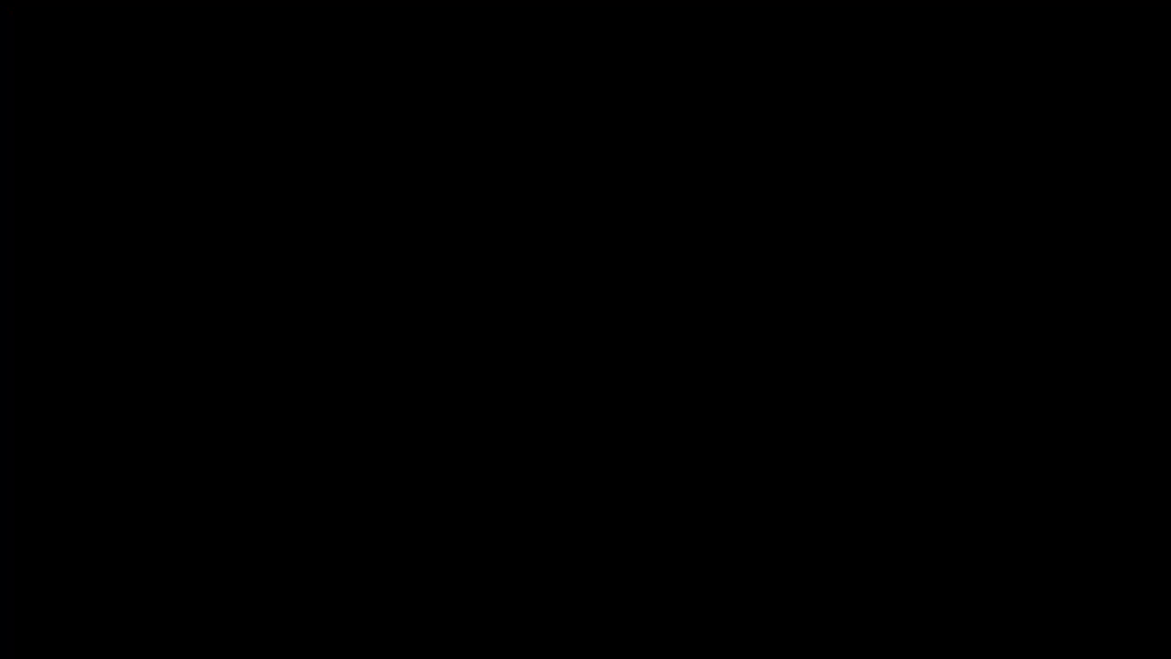